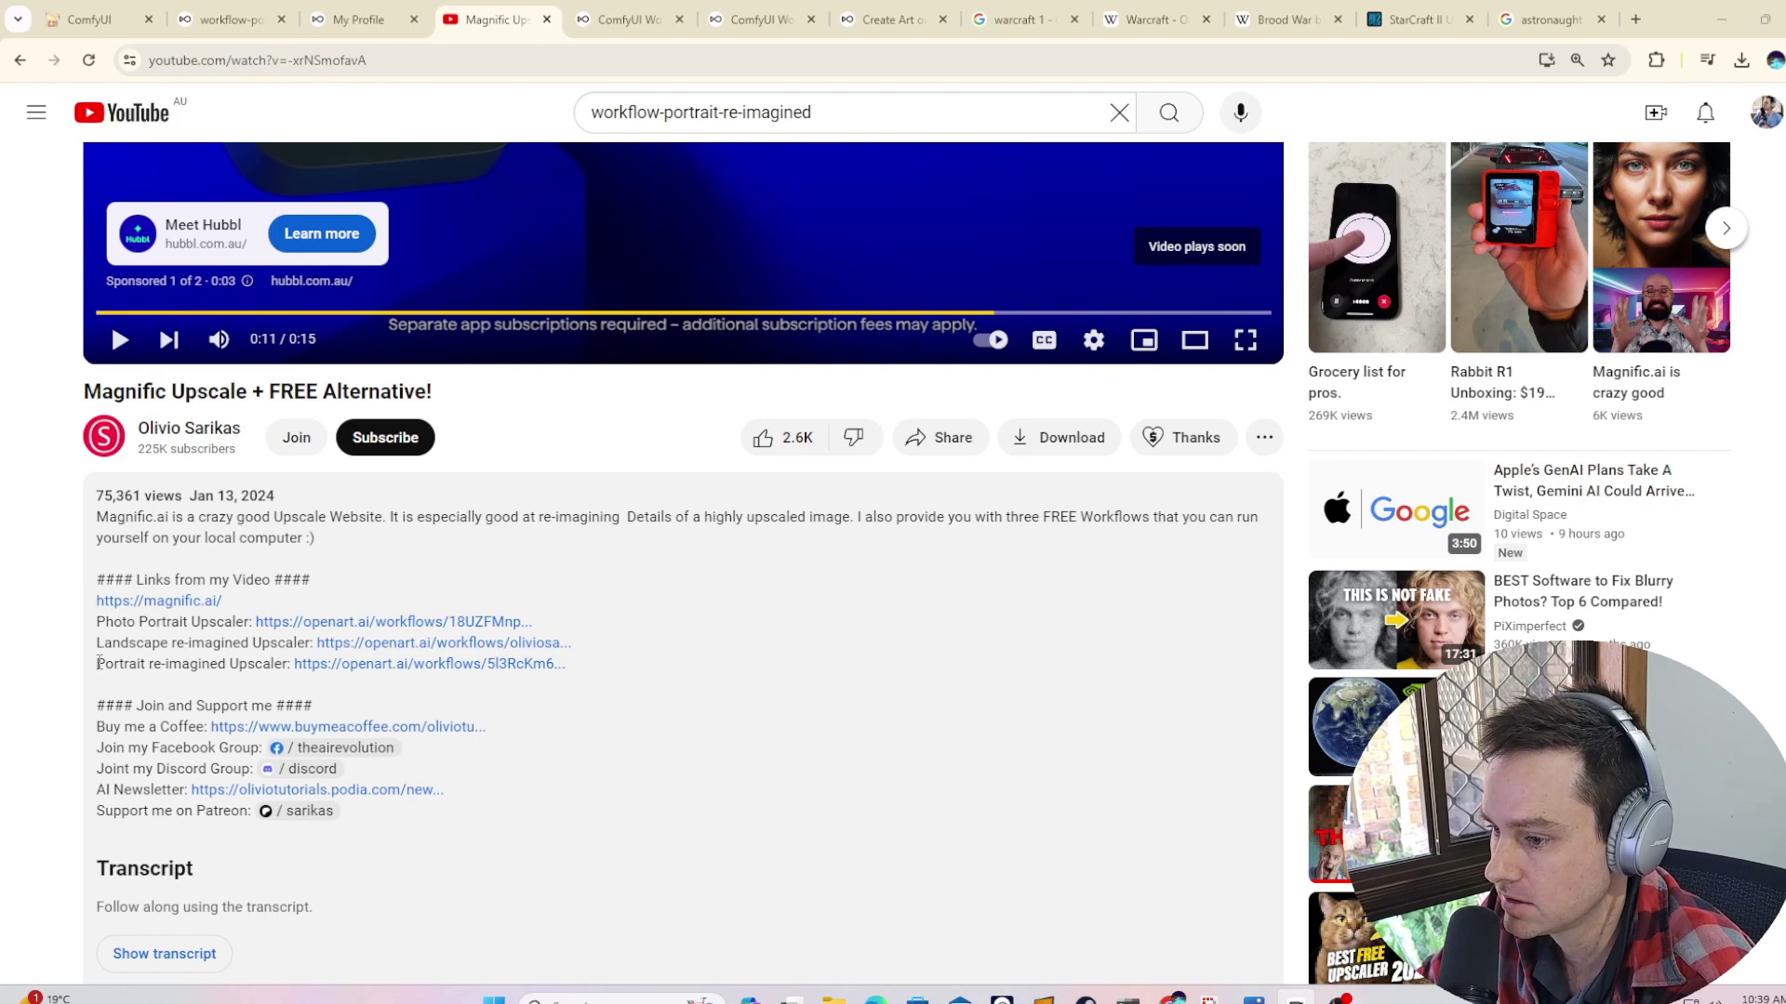
# - Open the Portrait re-imagined Upscaler workflow page linked in the video description
pyautogui.moveTo(99, 664); pyautogui.dragTo(544, 683)
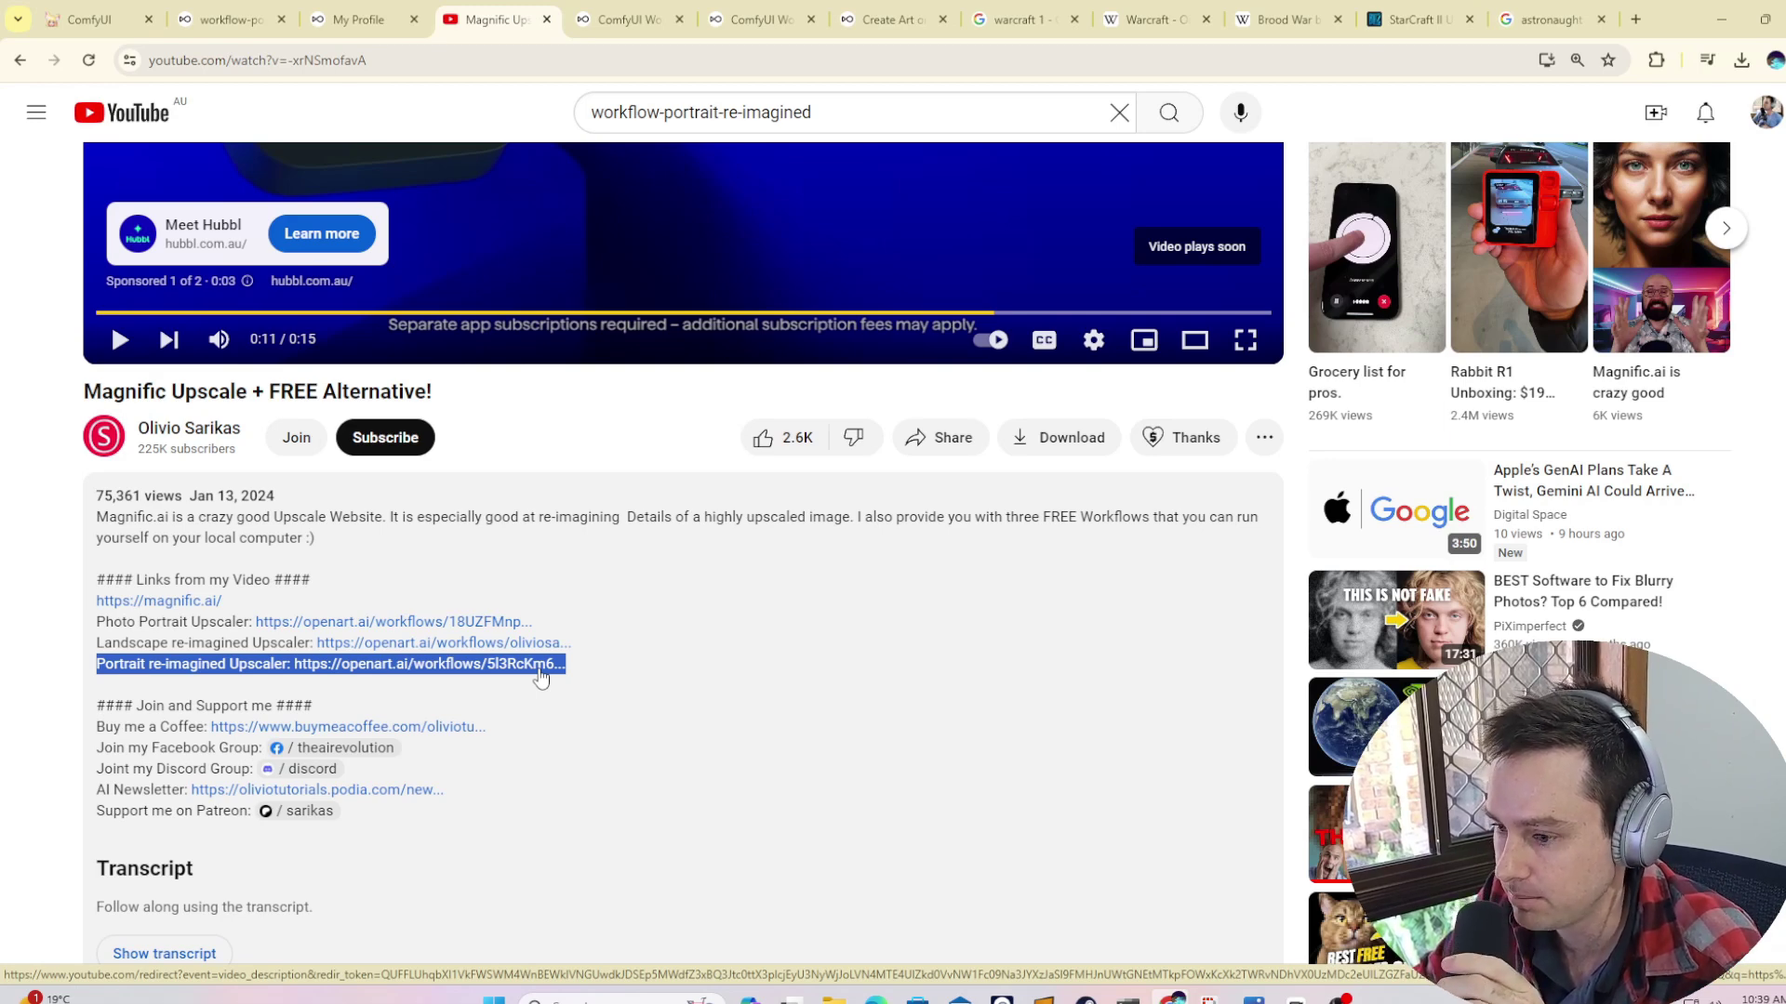
pyautogui.click(538, 666)
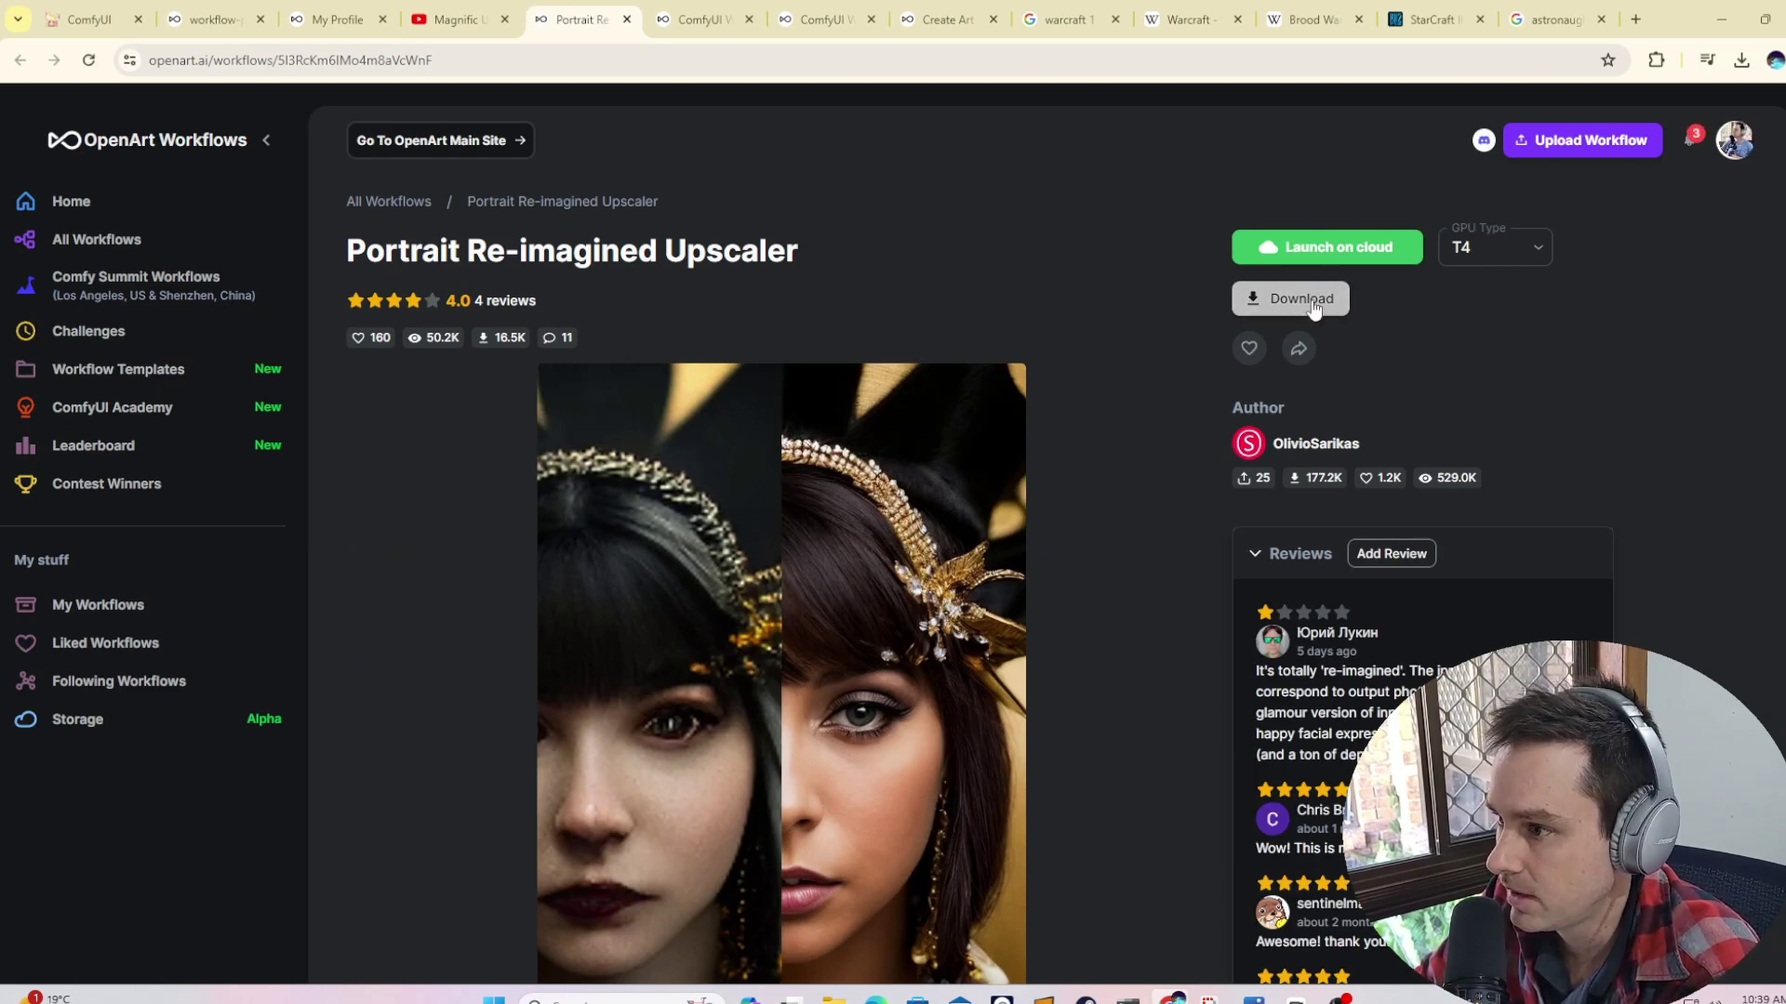
# - Switch to ComfyUI and open the dialog for loading a workflow file
pyautogui.click(117, 20)
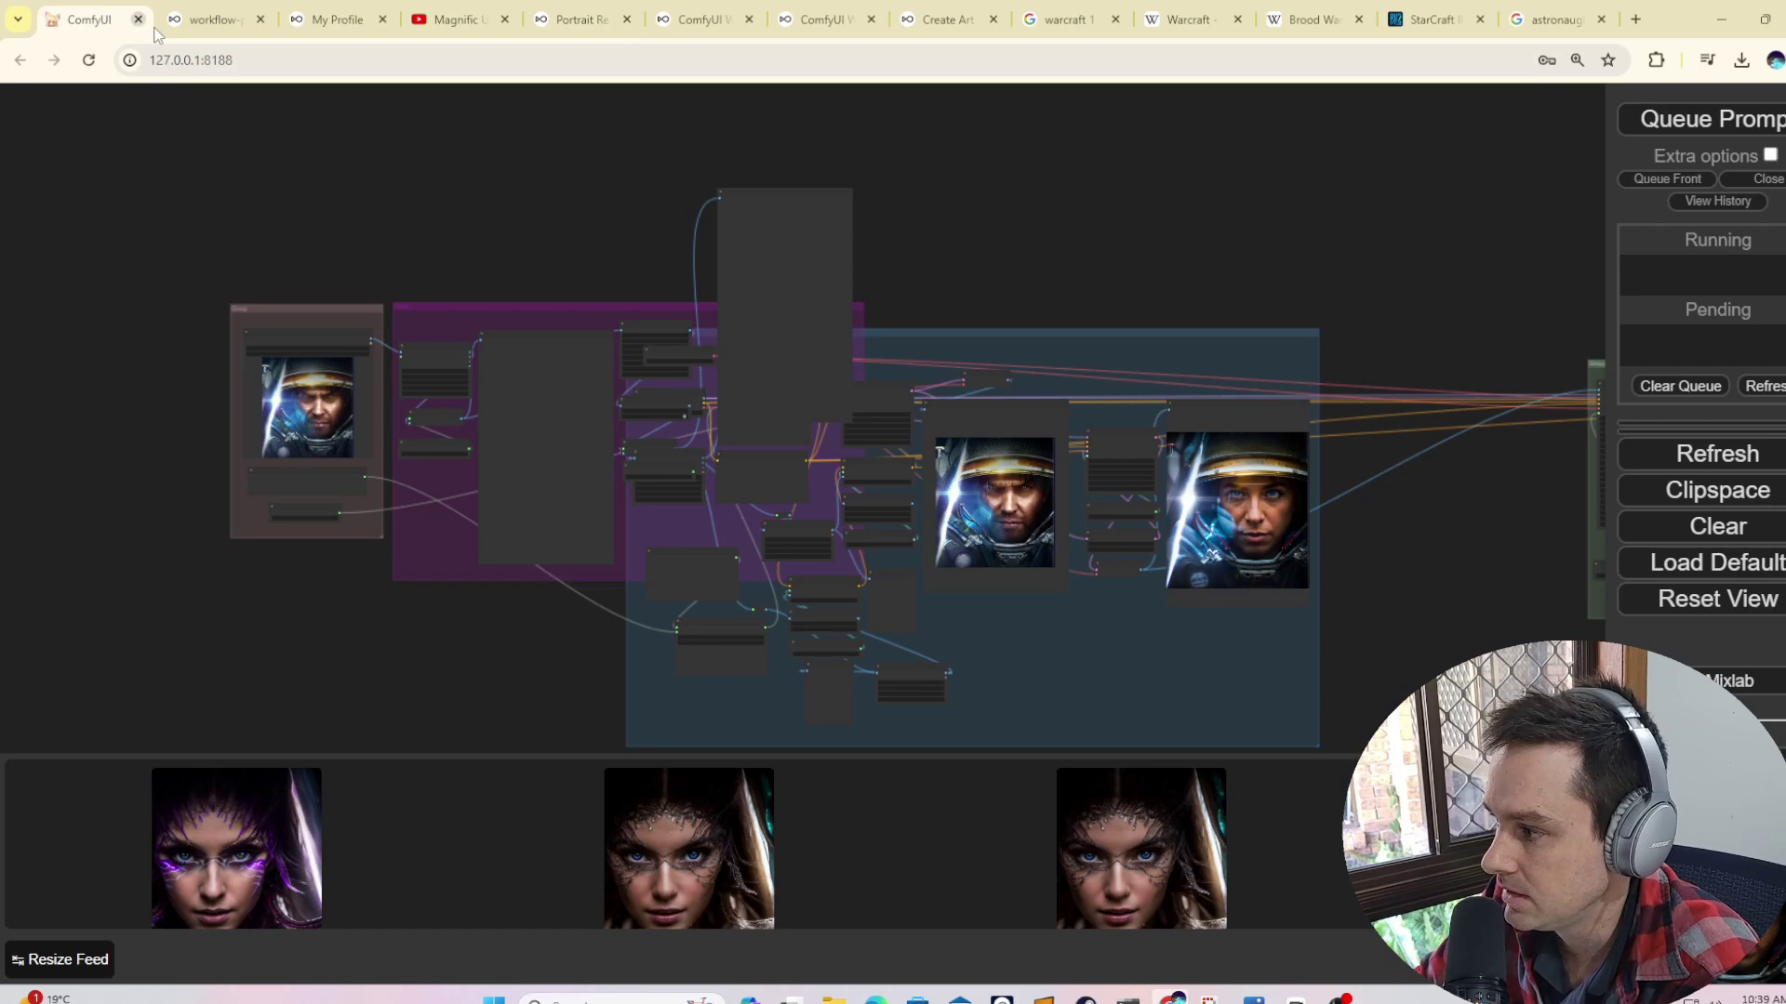
pyautogui.moveTo(1430, 285); pyautogui.dragTo(797, 228)
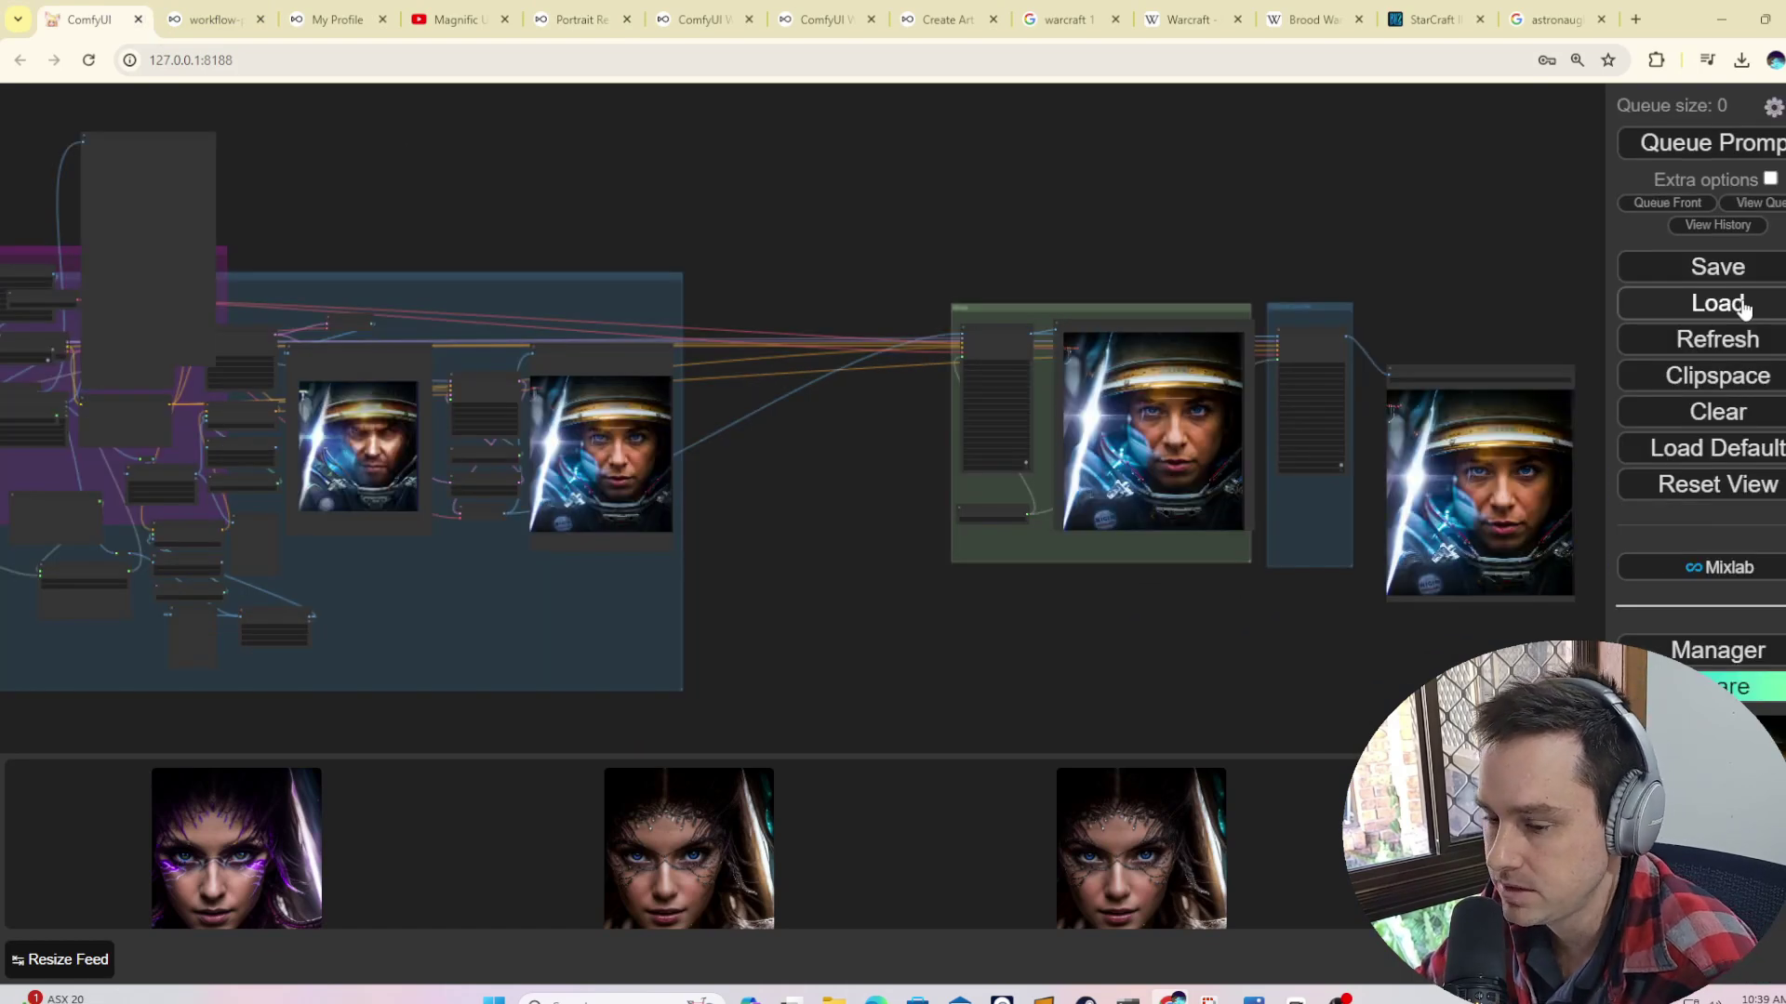
pyautogui.click(1742, 307)
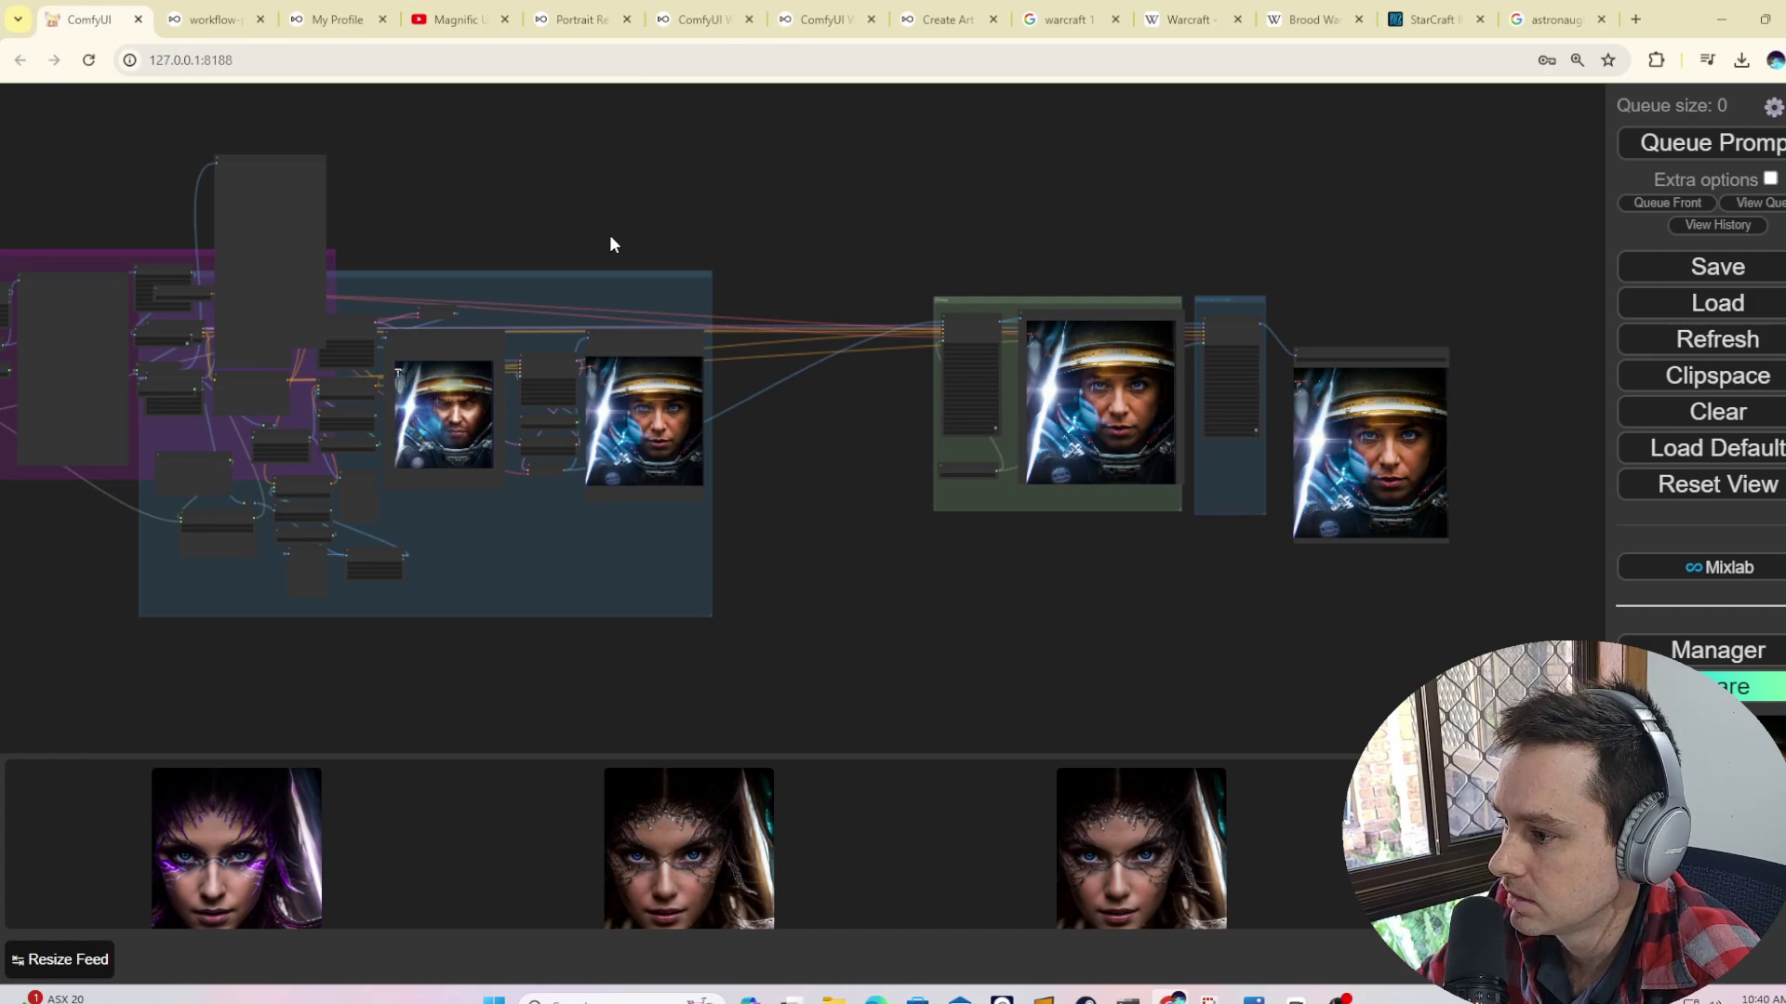
# - Examine the loaded workflow graph, from the input image, custom prompt and denoise nodes to the first Load Upscale Model node
pyautogui.moveTo(472, 212); pyautogui.dragTo(1154, 222)
pyautogui.moveTo(727, 229); pyautogui.dragTo(364, 178)
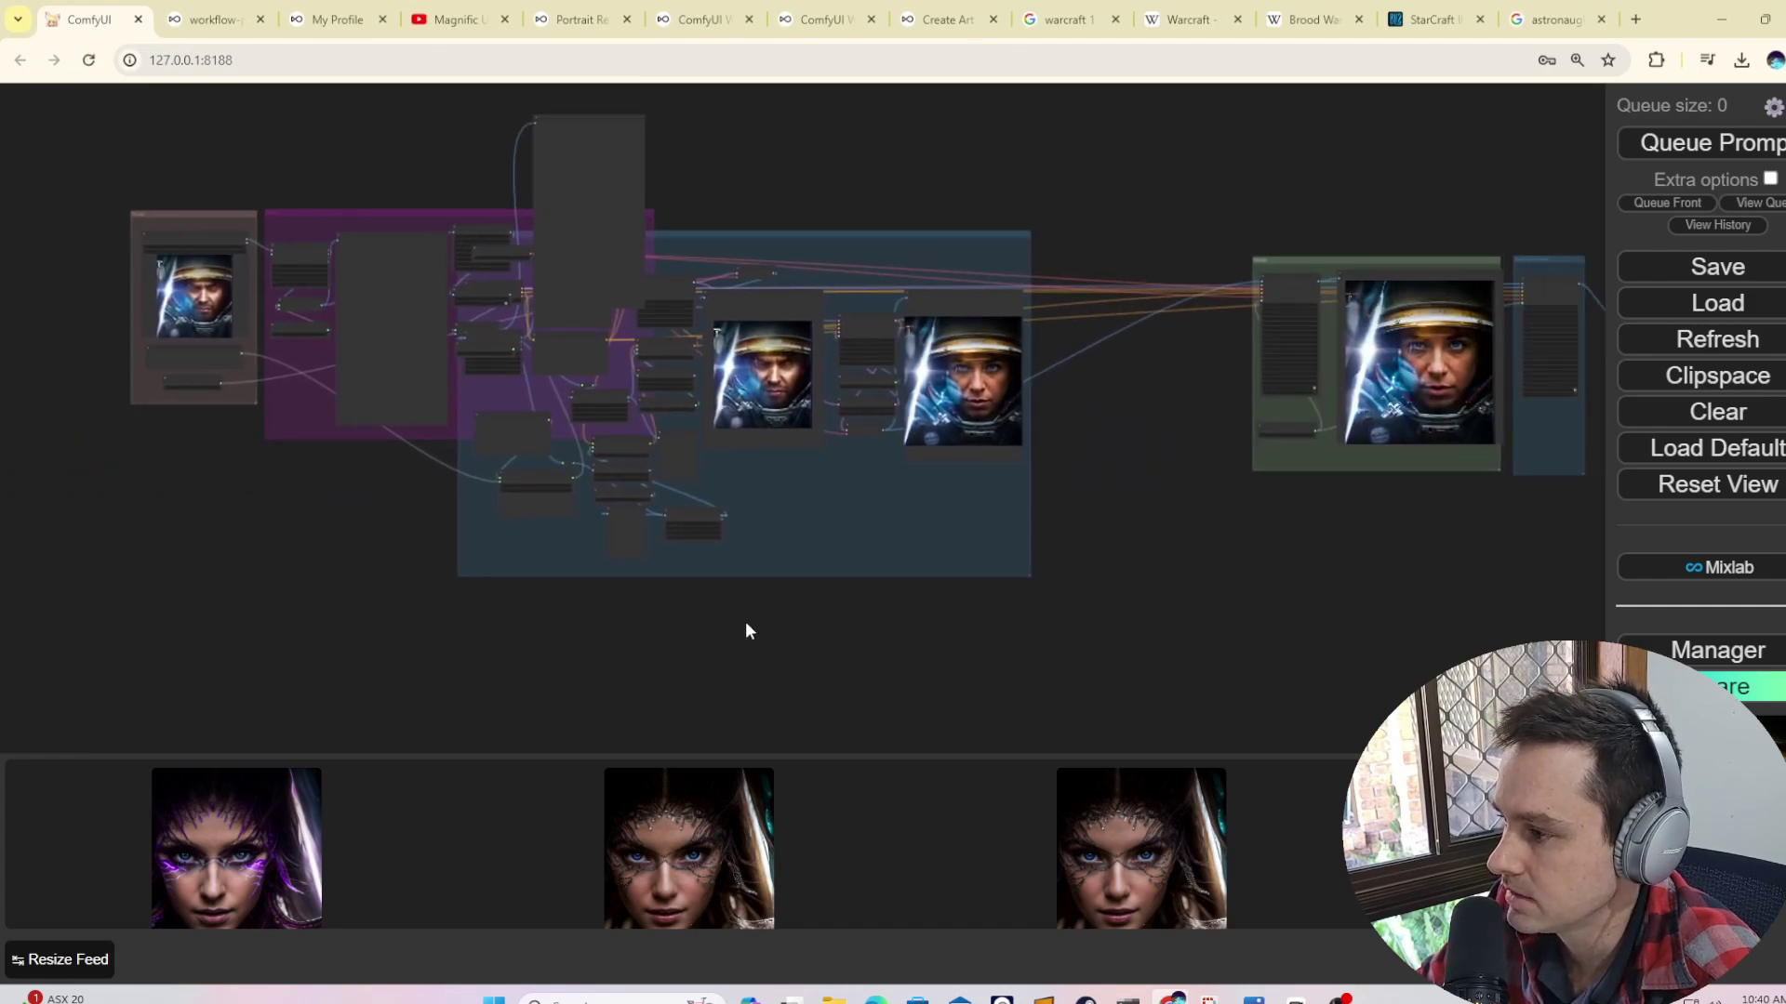
pyautogui.scroll(-3, 1328, 588)
pyautogui.moveTo(1341, 595)
pyautogui.mouseDown()
pyautogui.moveTo(957, 586)
pyautogui.moveTo(1315, 593)
pyautogui.mouseUp()
pyautogui.scroll(9, 670, 493)
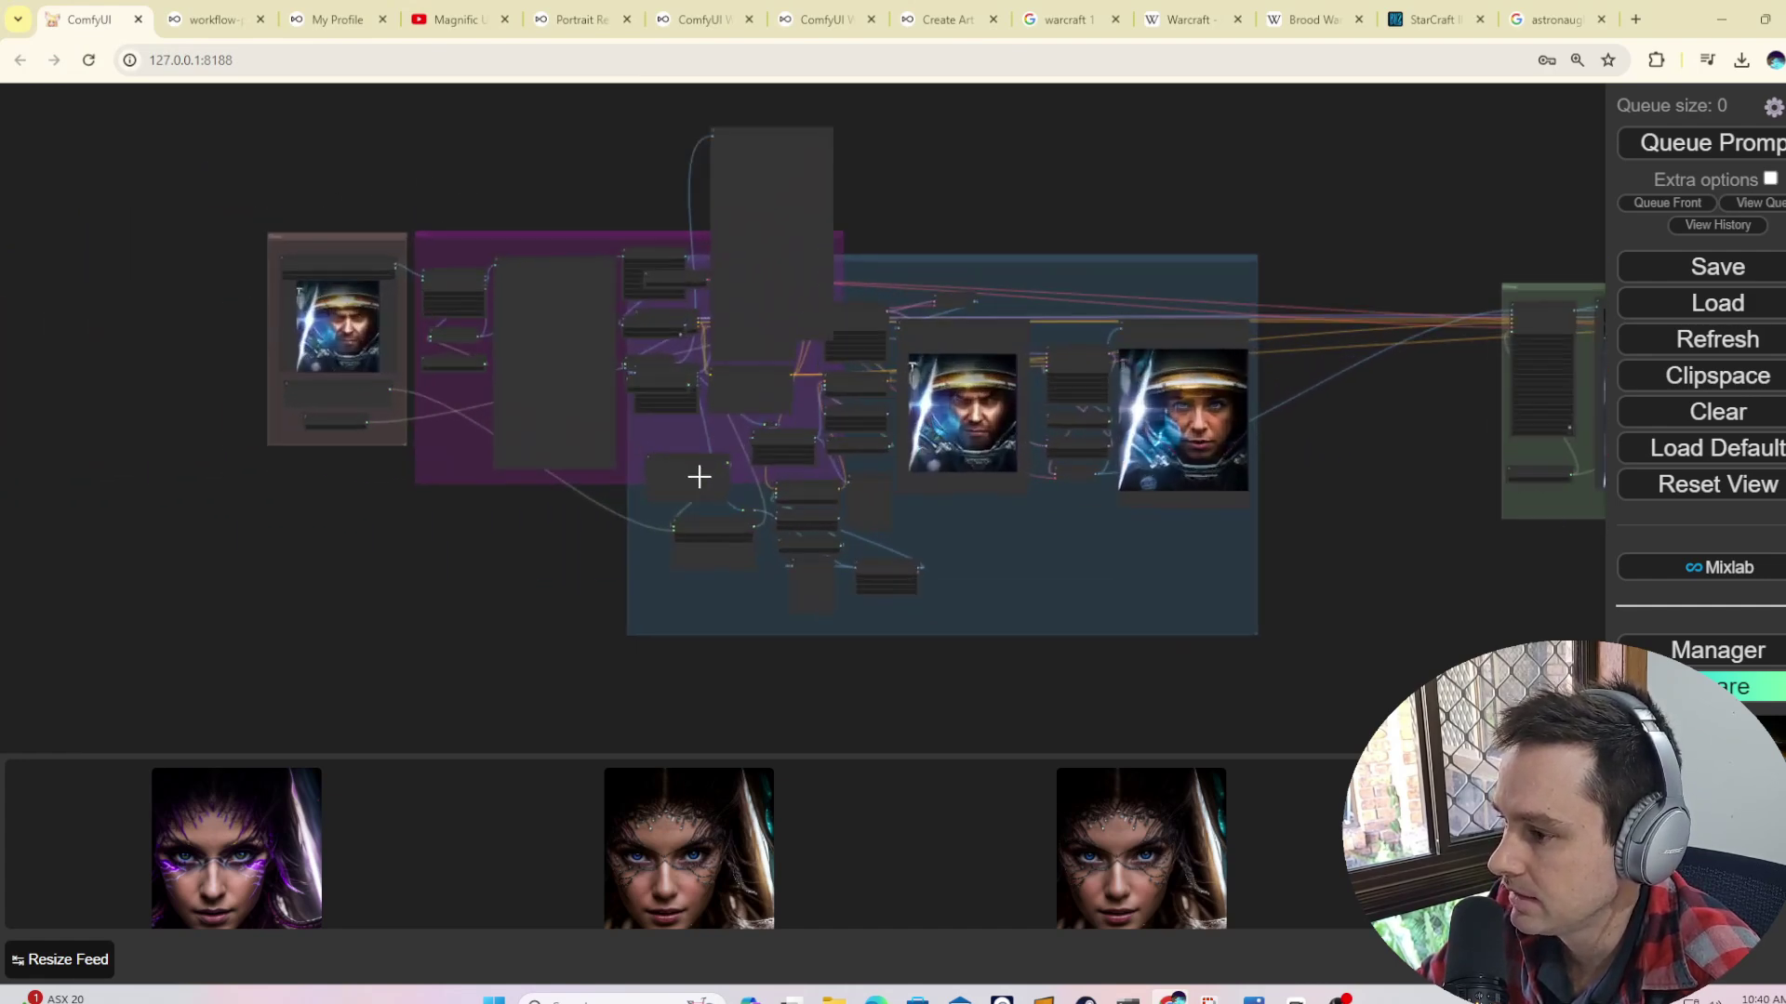
pyautogui.scroll(9, 549, 525)
pyautogui.moveTo(465, 508); pyautogui.dragTo(921, 613)
pyautogui.moveTo(162, 445); pyautogui.dragTo(519, 664)
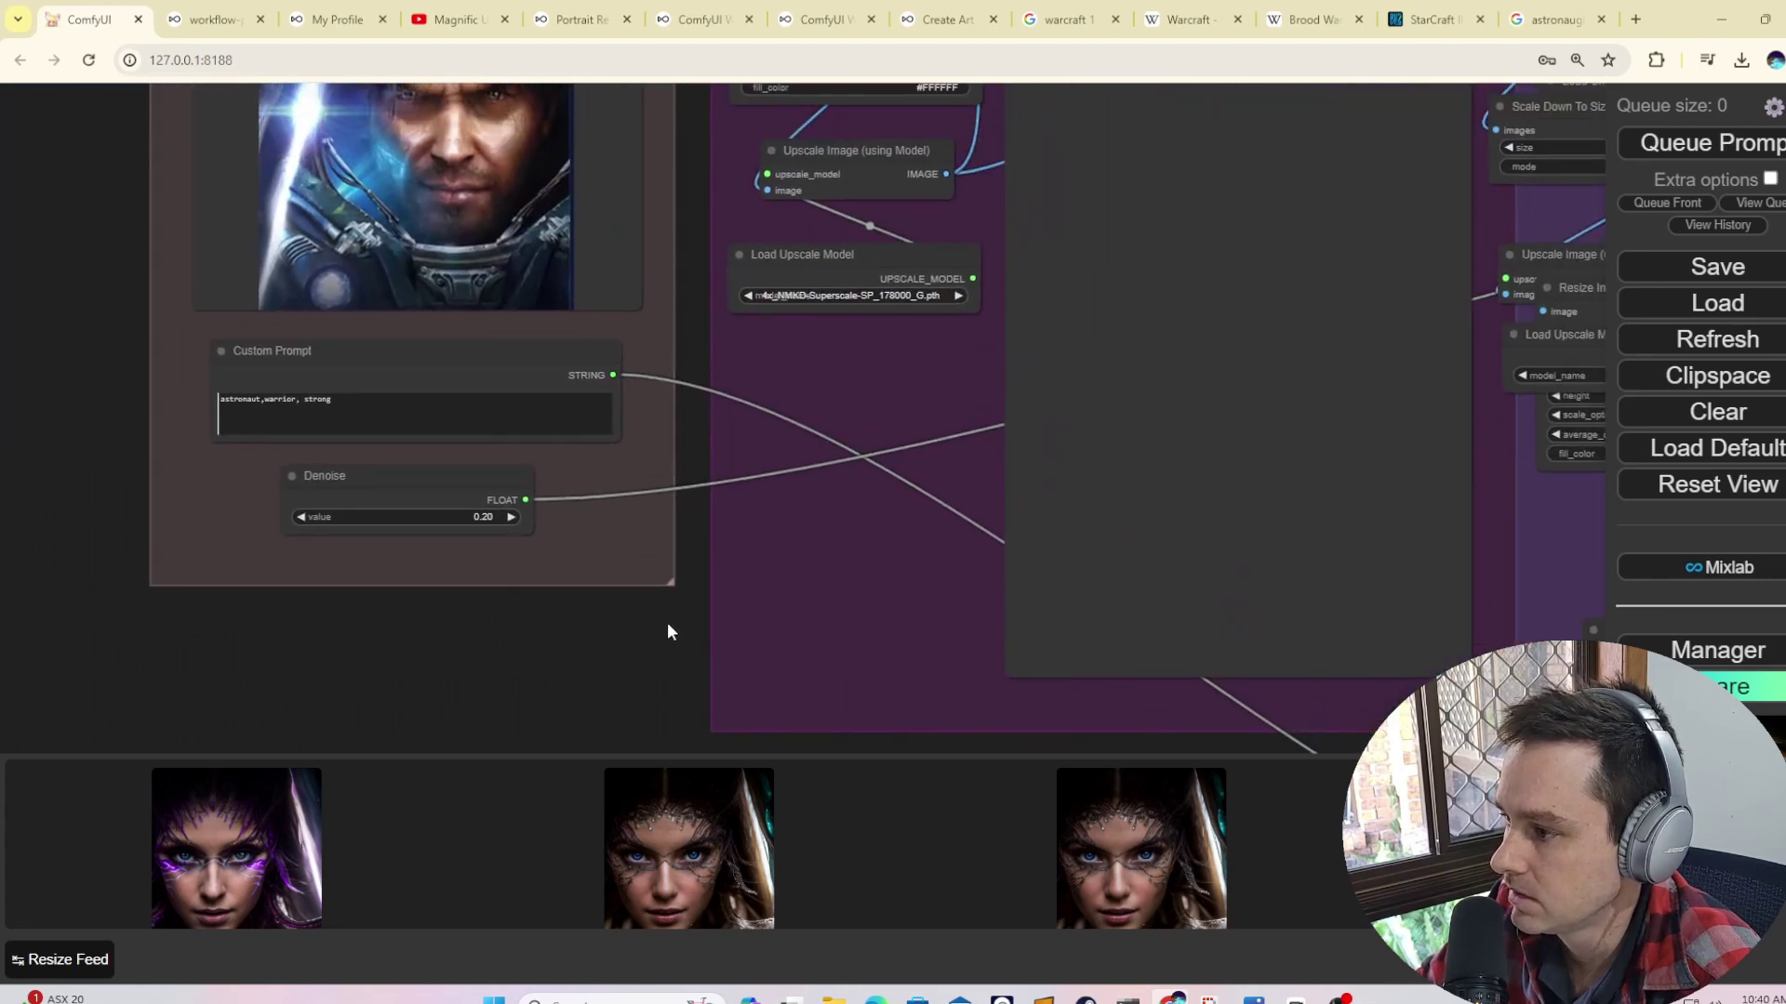
pyautogui.moveTo(668, 626); pyautogui.dragTo(503, 721)
pyautogui.moveTo(513, 220); pyautogui.dragTo(522, 244)
pyautogui.scroll(10, 578, 459)
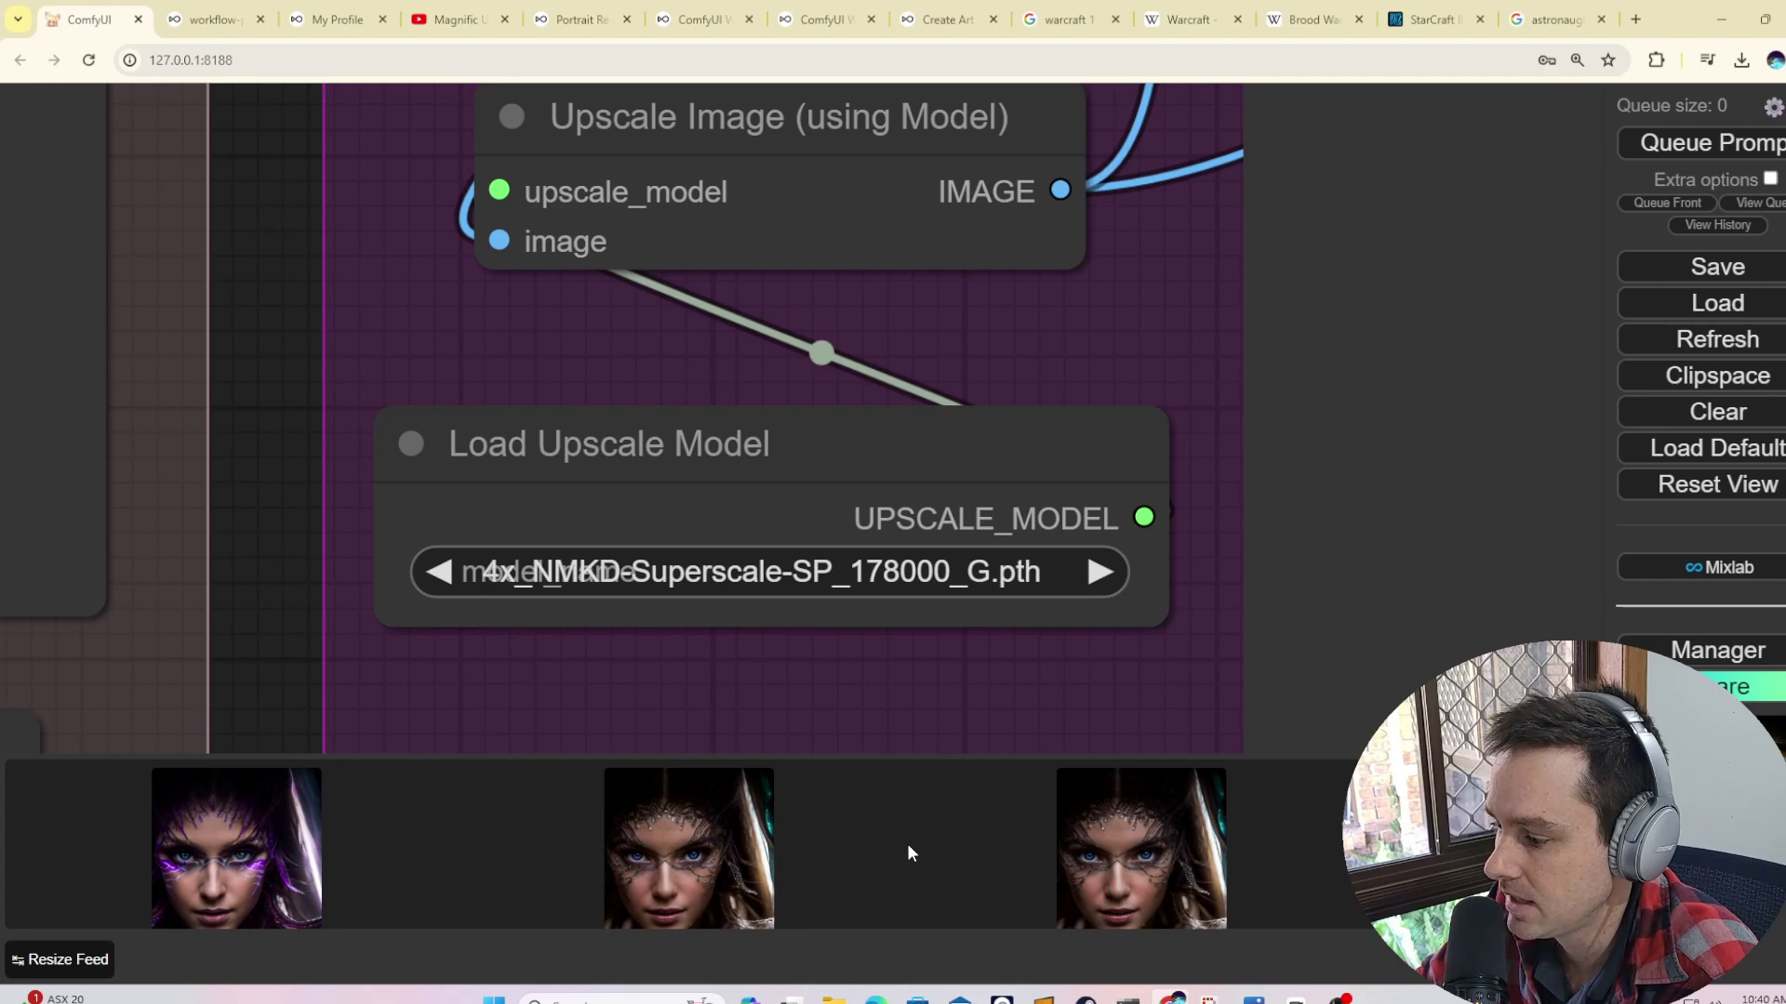
# - Switch to File Explorer and view extra_model_paths.yaml from the ComfyUI folder in Sublime Text
pyautogui.click(833, 997)
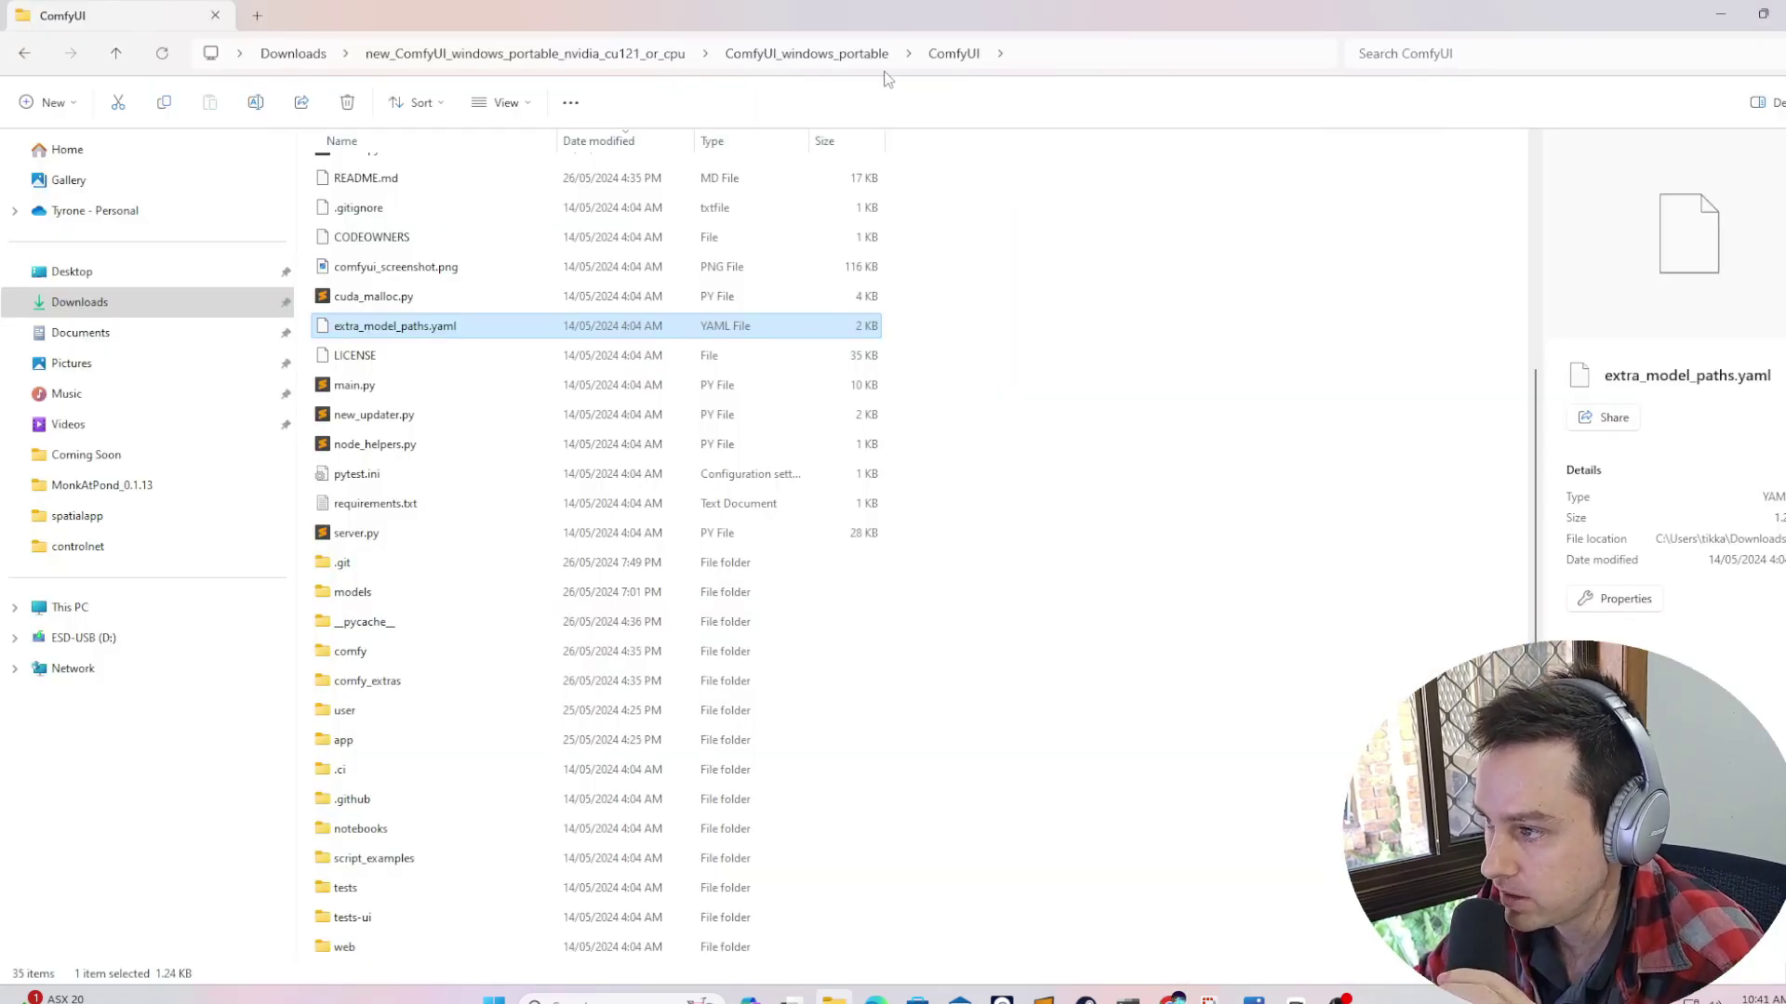
pyautogui.rightClick(423, 336)
pyautogui.click(479, 395)
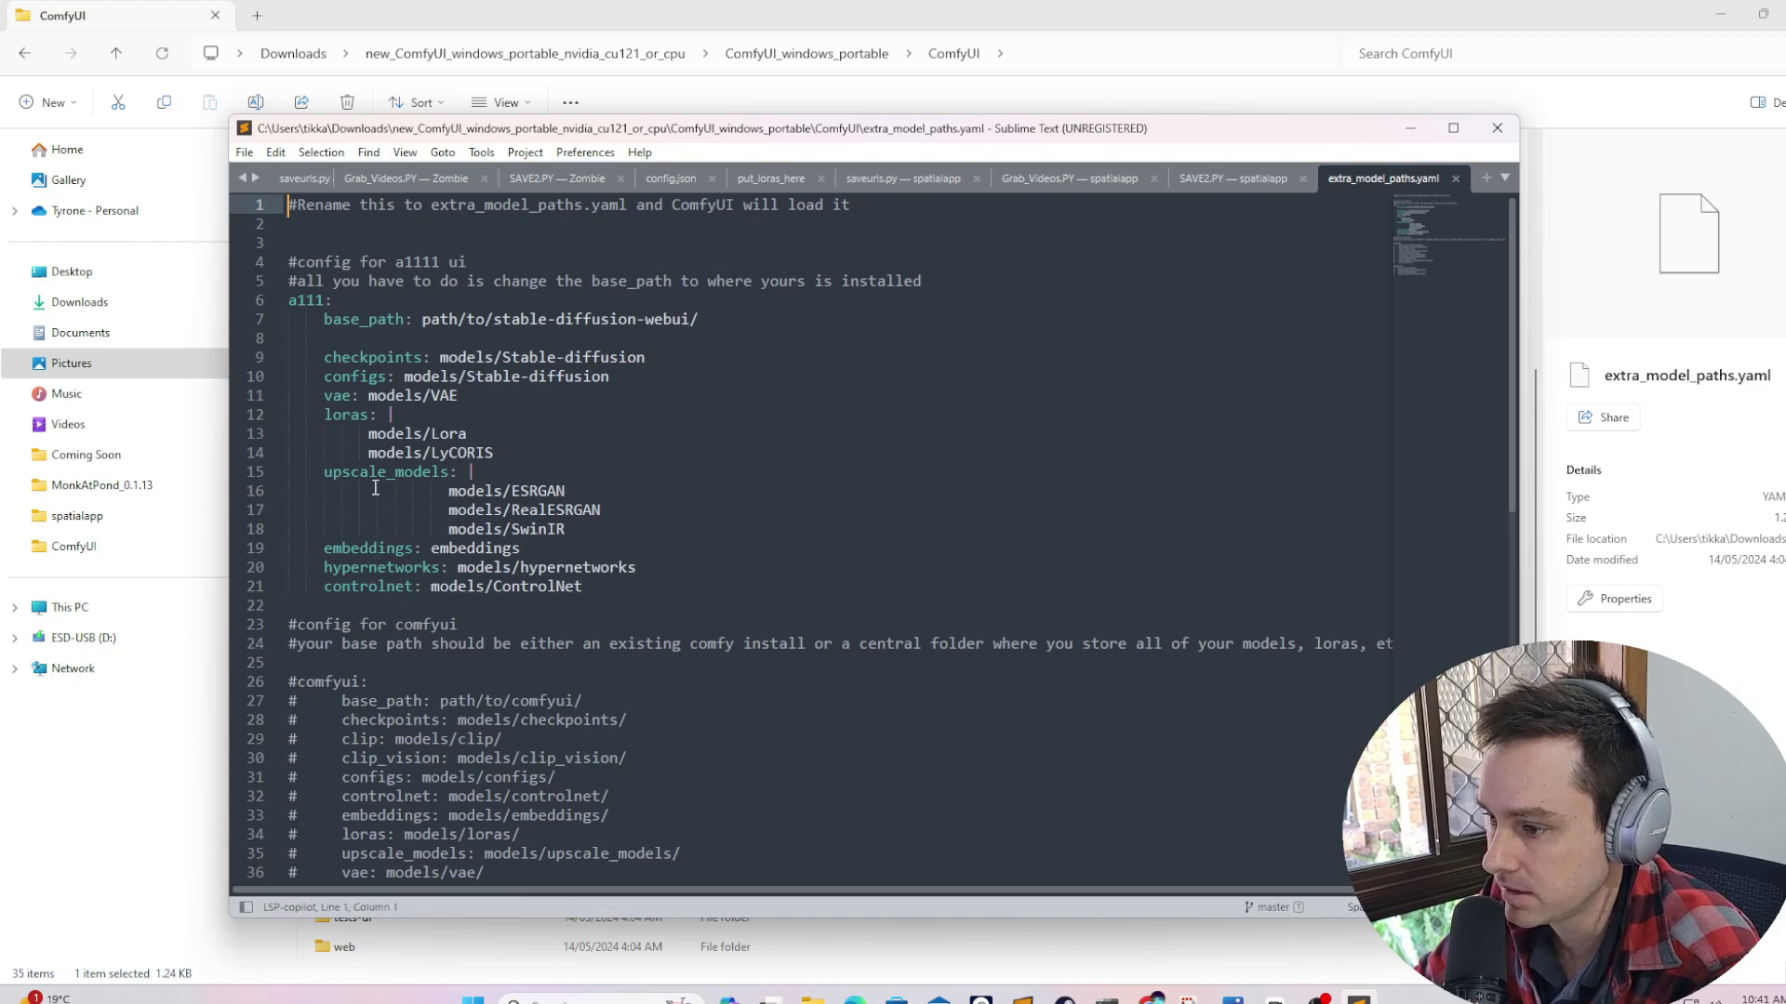
pyautogui.click(1410, 127)
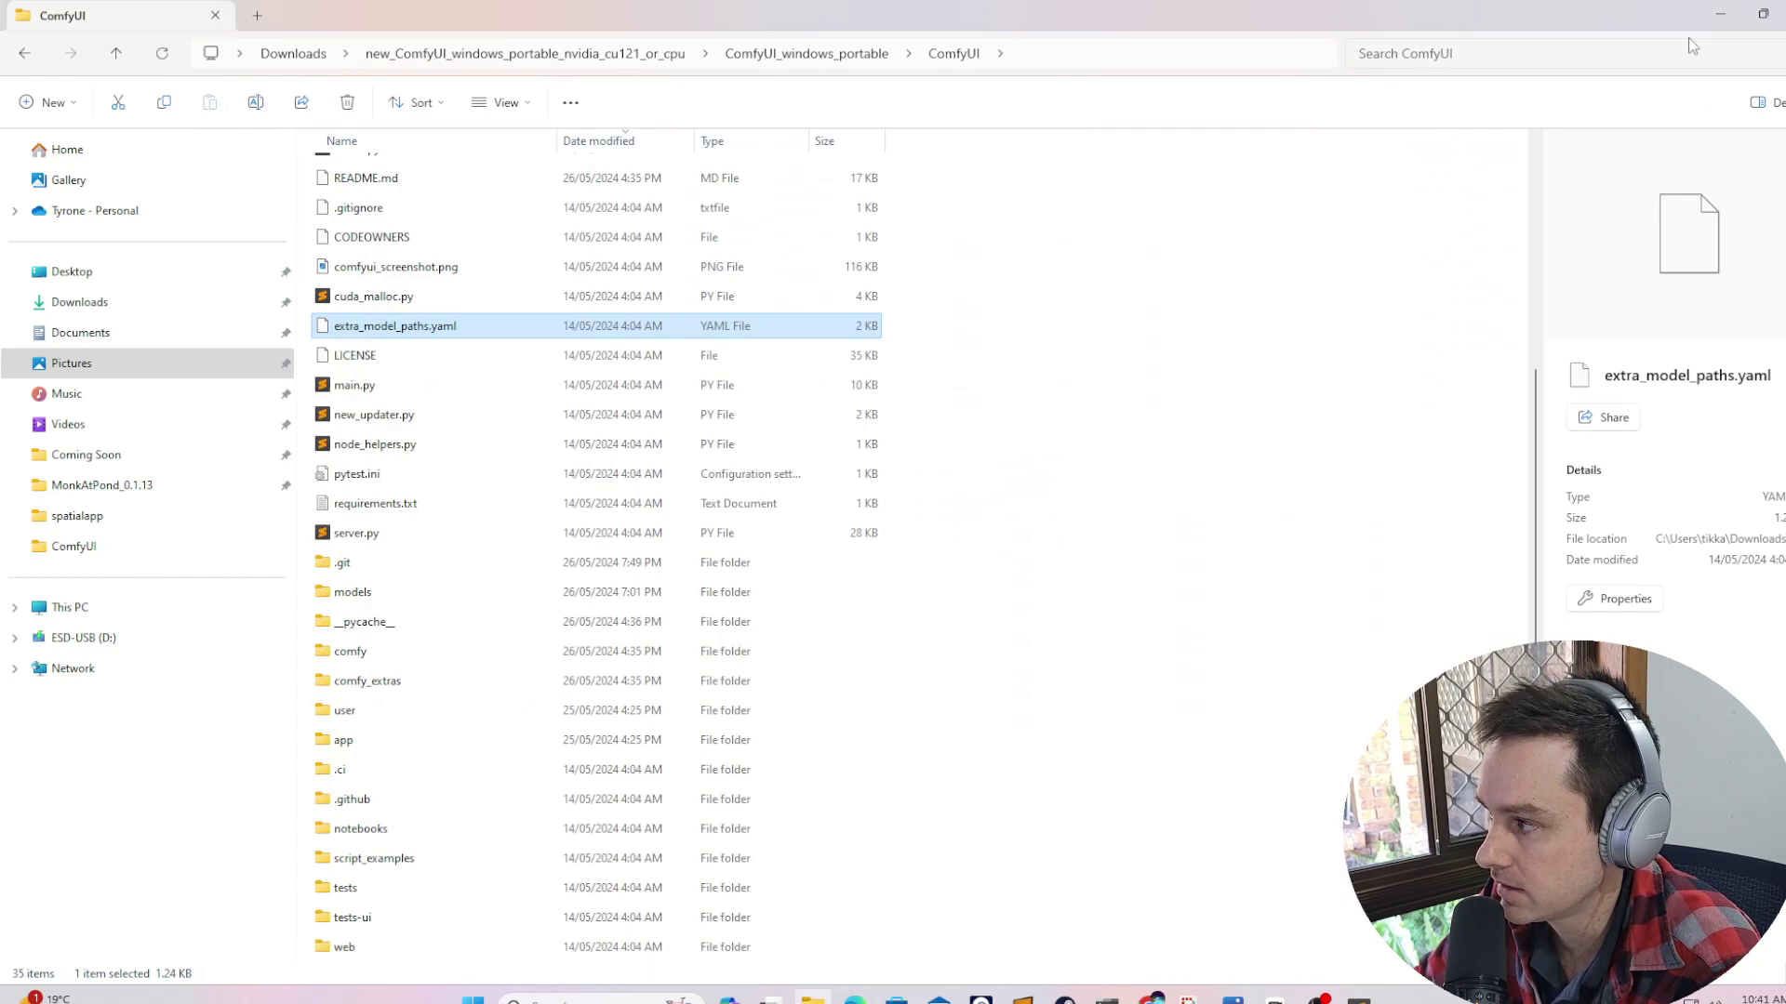
# - Browse to ComfyUI's models\upscale_models folder and select 4x_NMKD-Superscale-SP_178000_G.pth to match the Load Upscale Model node
pyautogui.moveTo(1745, 10)
pyautogui.moveTo(1618, 14); pyautogui.dragTo(1138, 693)
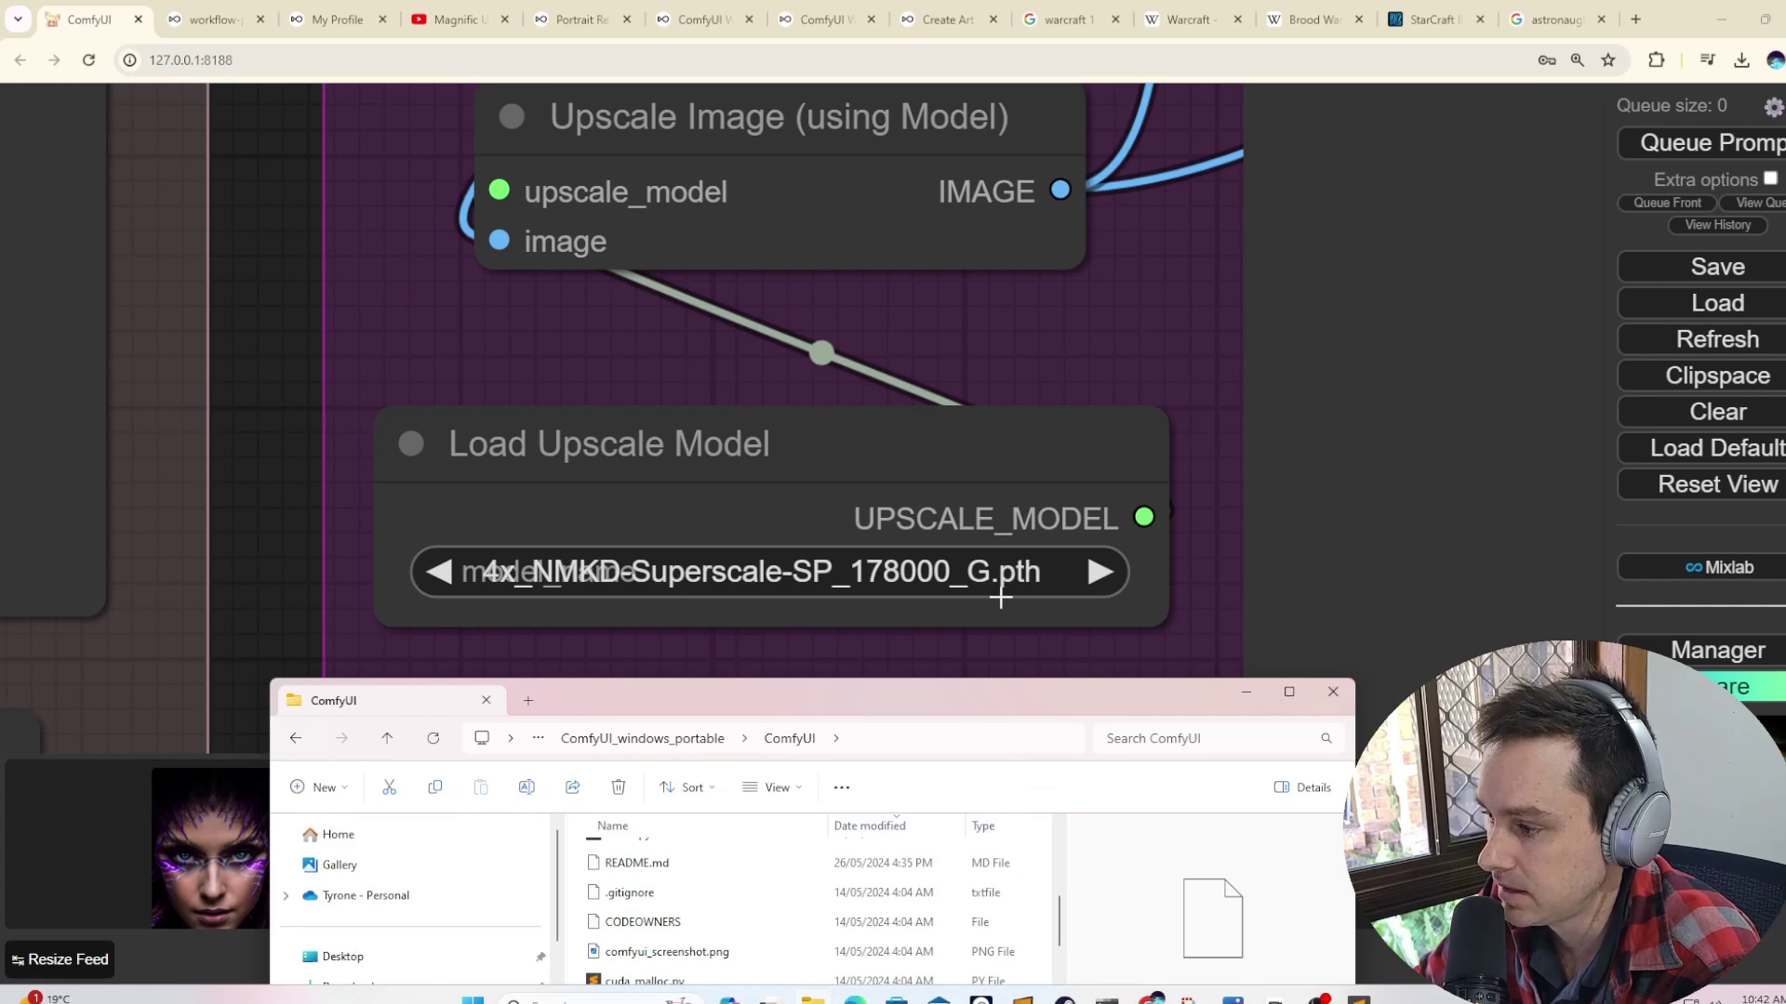
pyautogui.moveTo(984, 701); pyautogui.dragTo(1086, 232)
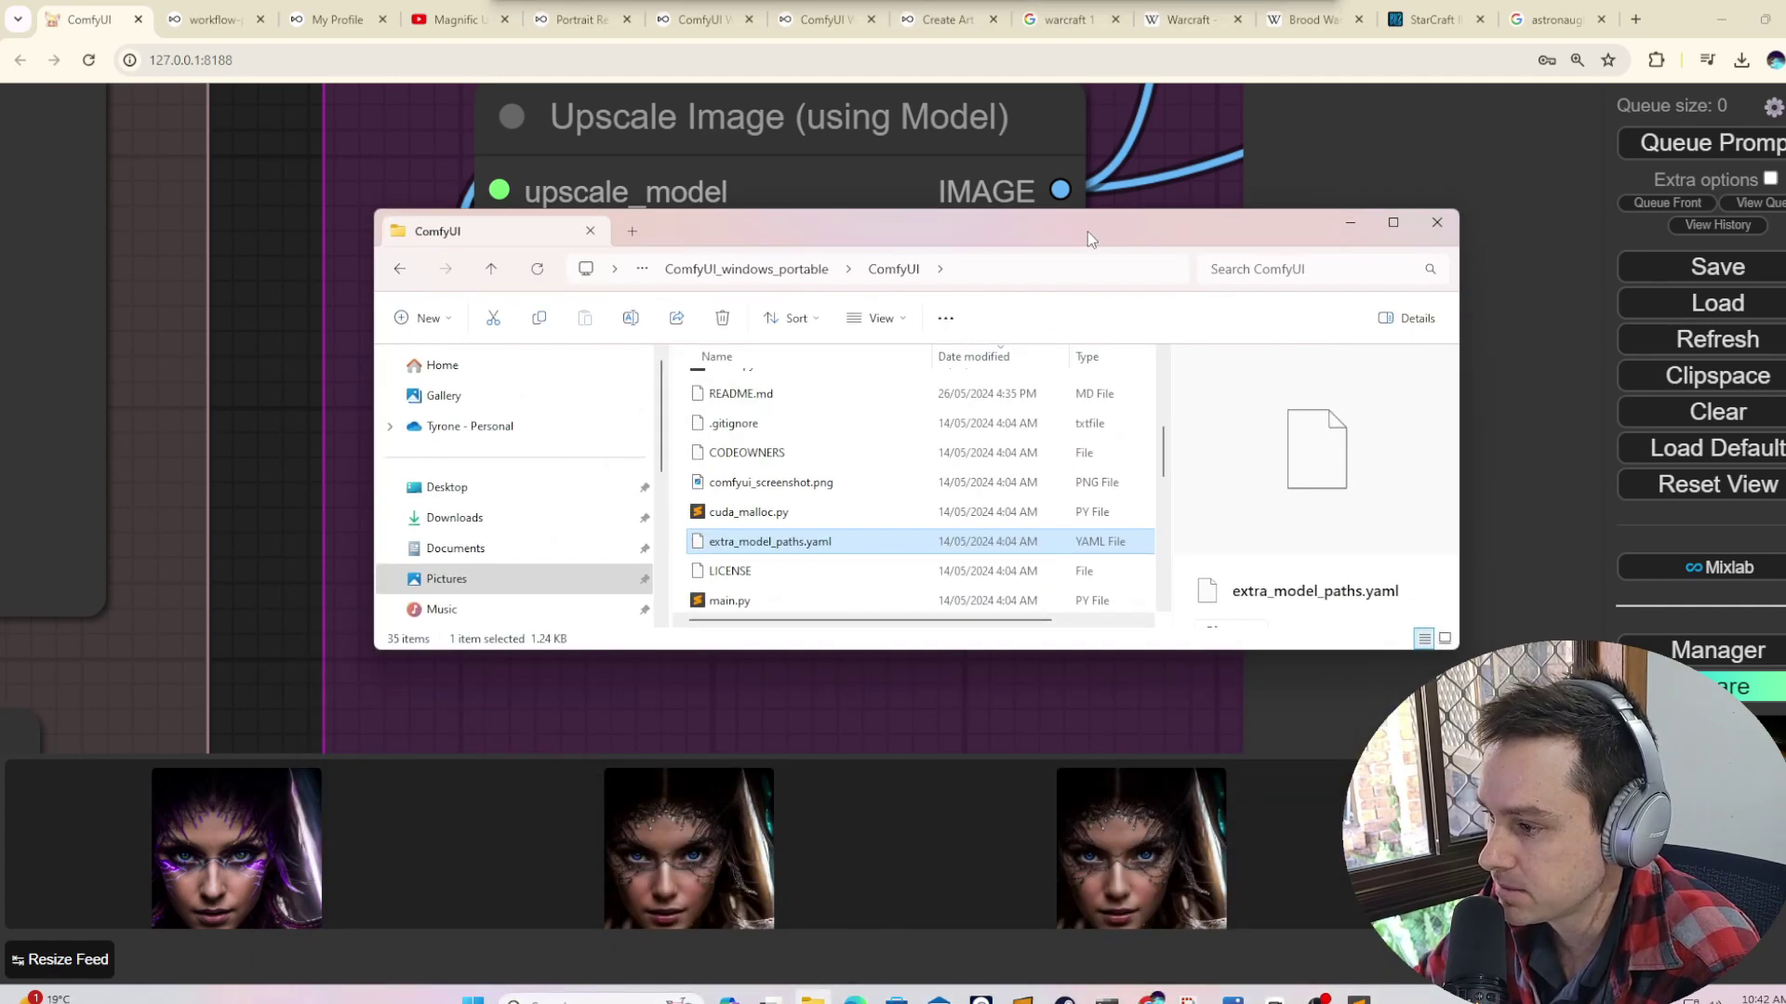
pyautogui.doubleClick(1087, 231)
pyautogui.click(851, 56)
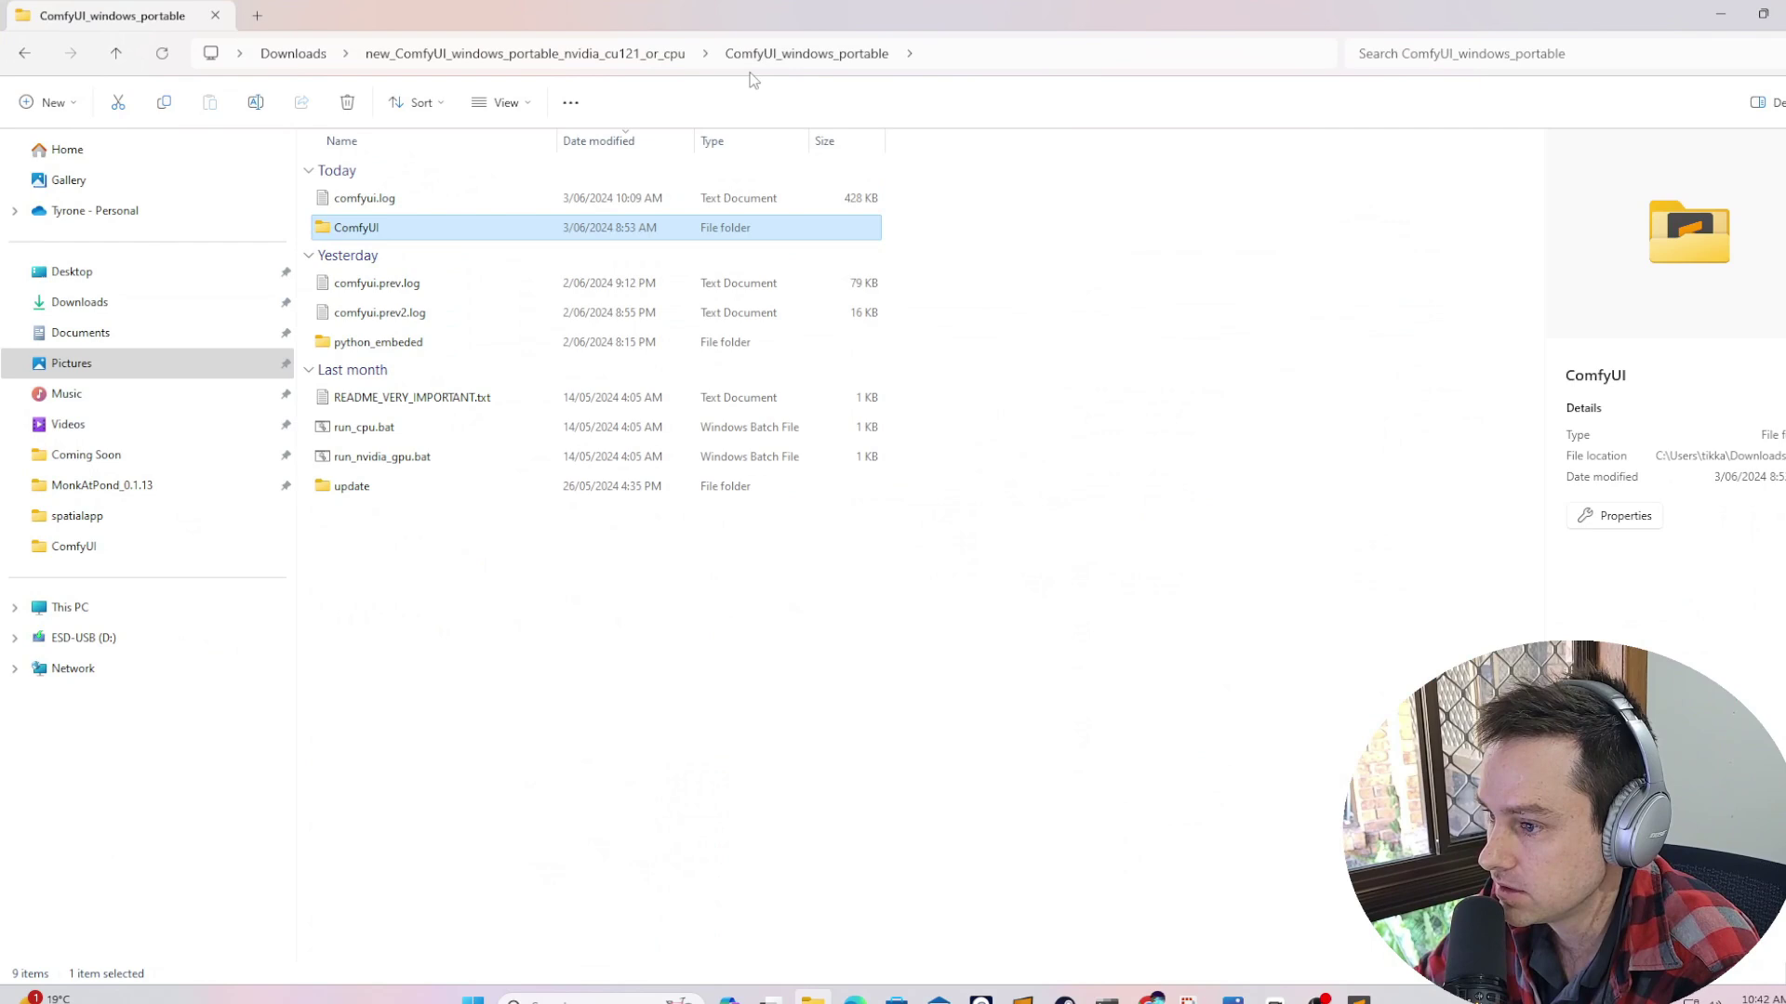
pyautogui.doubleClick(460, 236)
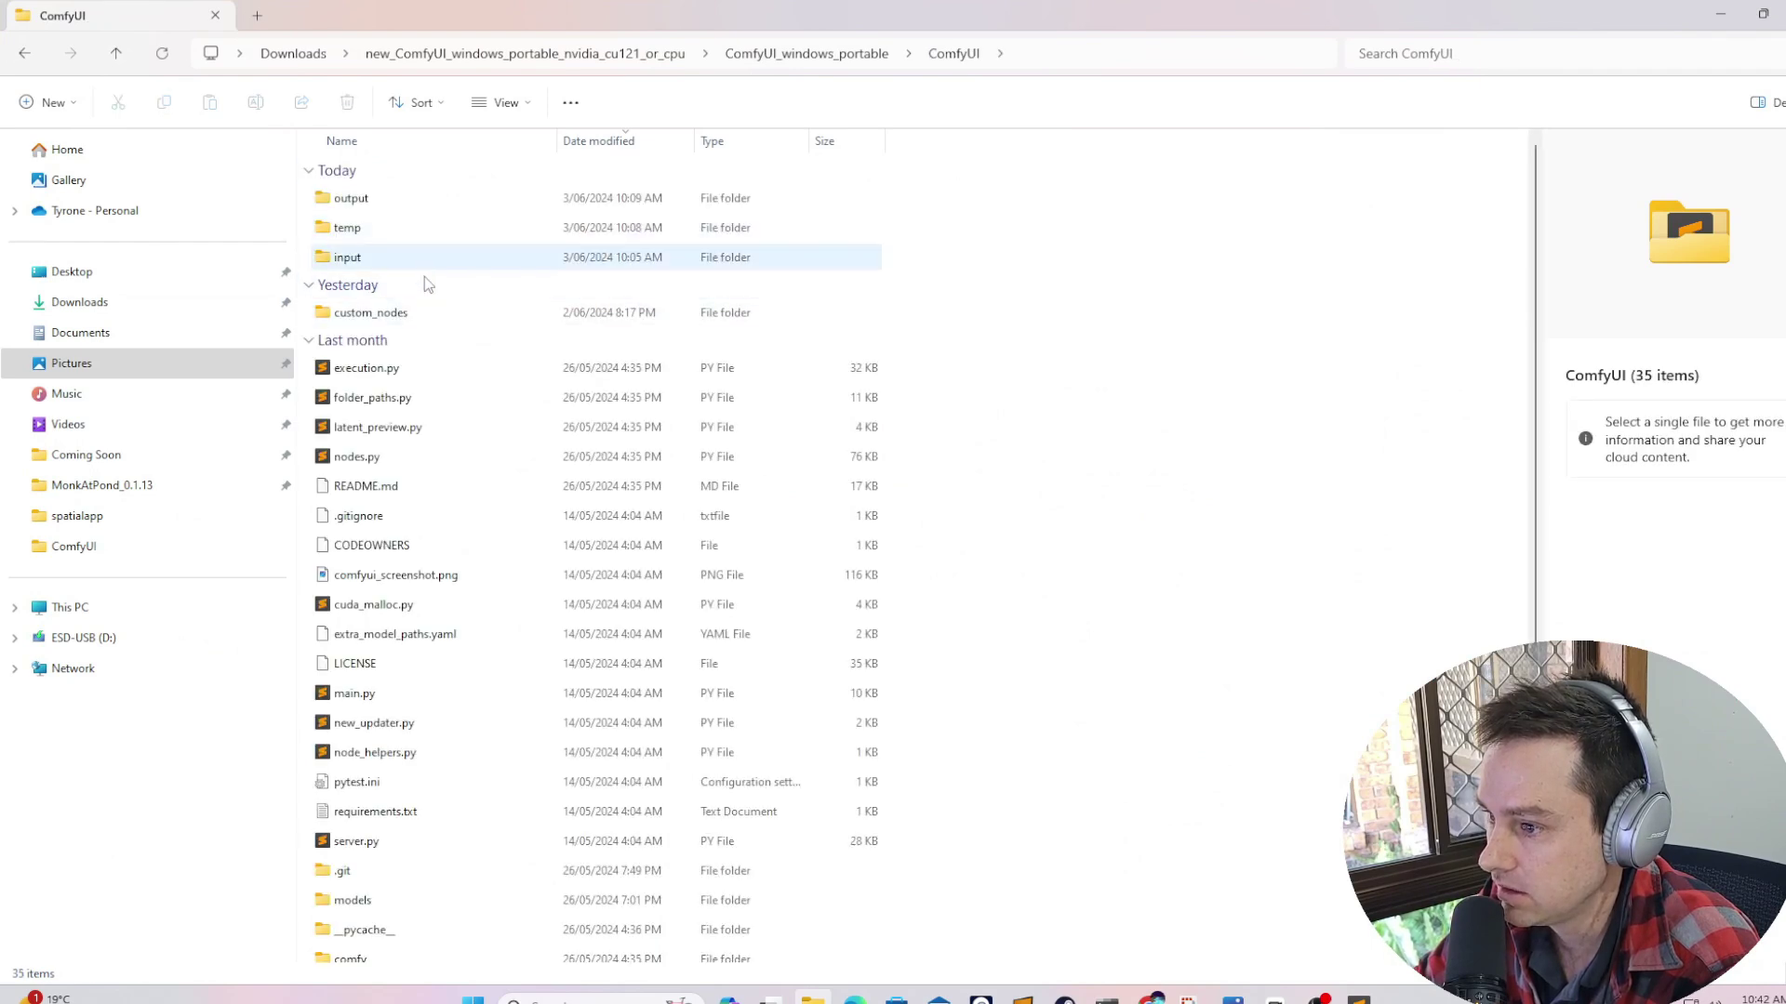
pyautogui.scroll(-5, 424, 279)
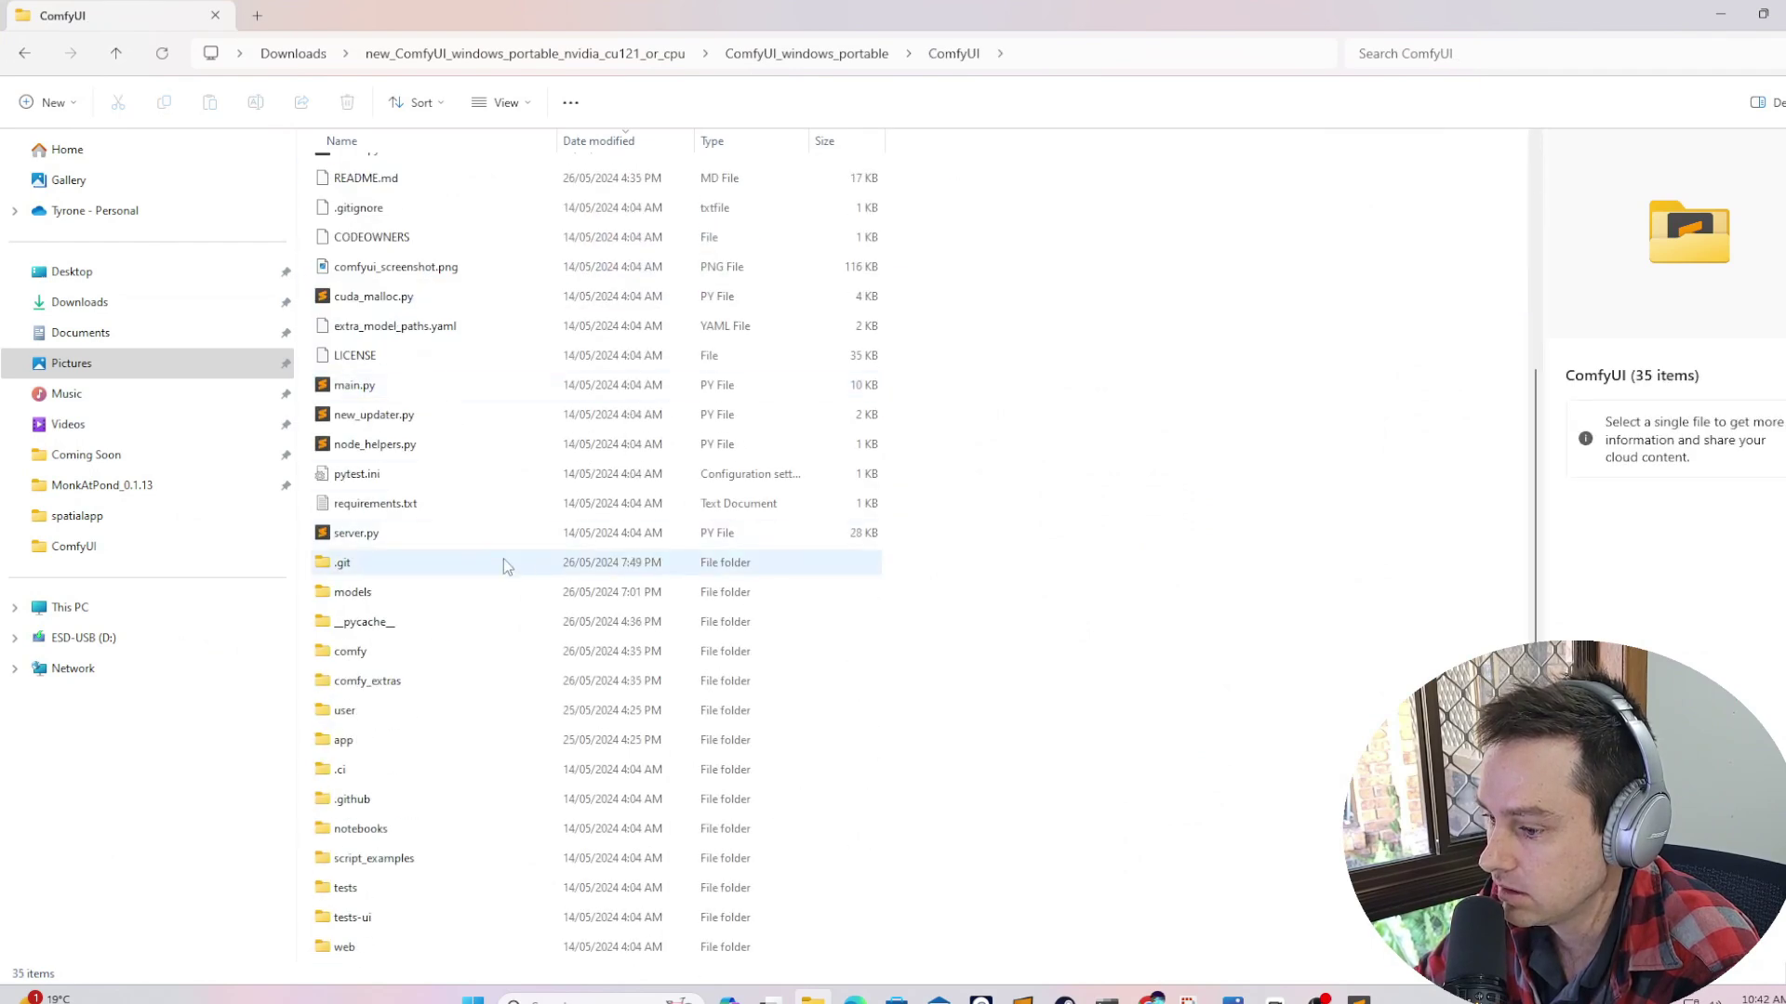
pyautogui.doubleClick(391, 593)
pyautogui.moveTo(737, 28)
pyautogui.mouseDown()
pyautogui.moveTo(778, 753)
pyautogui.moveTo(723, 280)
pyautogui.moveTo(734, 3)
pyautogui.mouseUp()
pyautogui.doubleClick(395, 287)
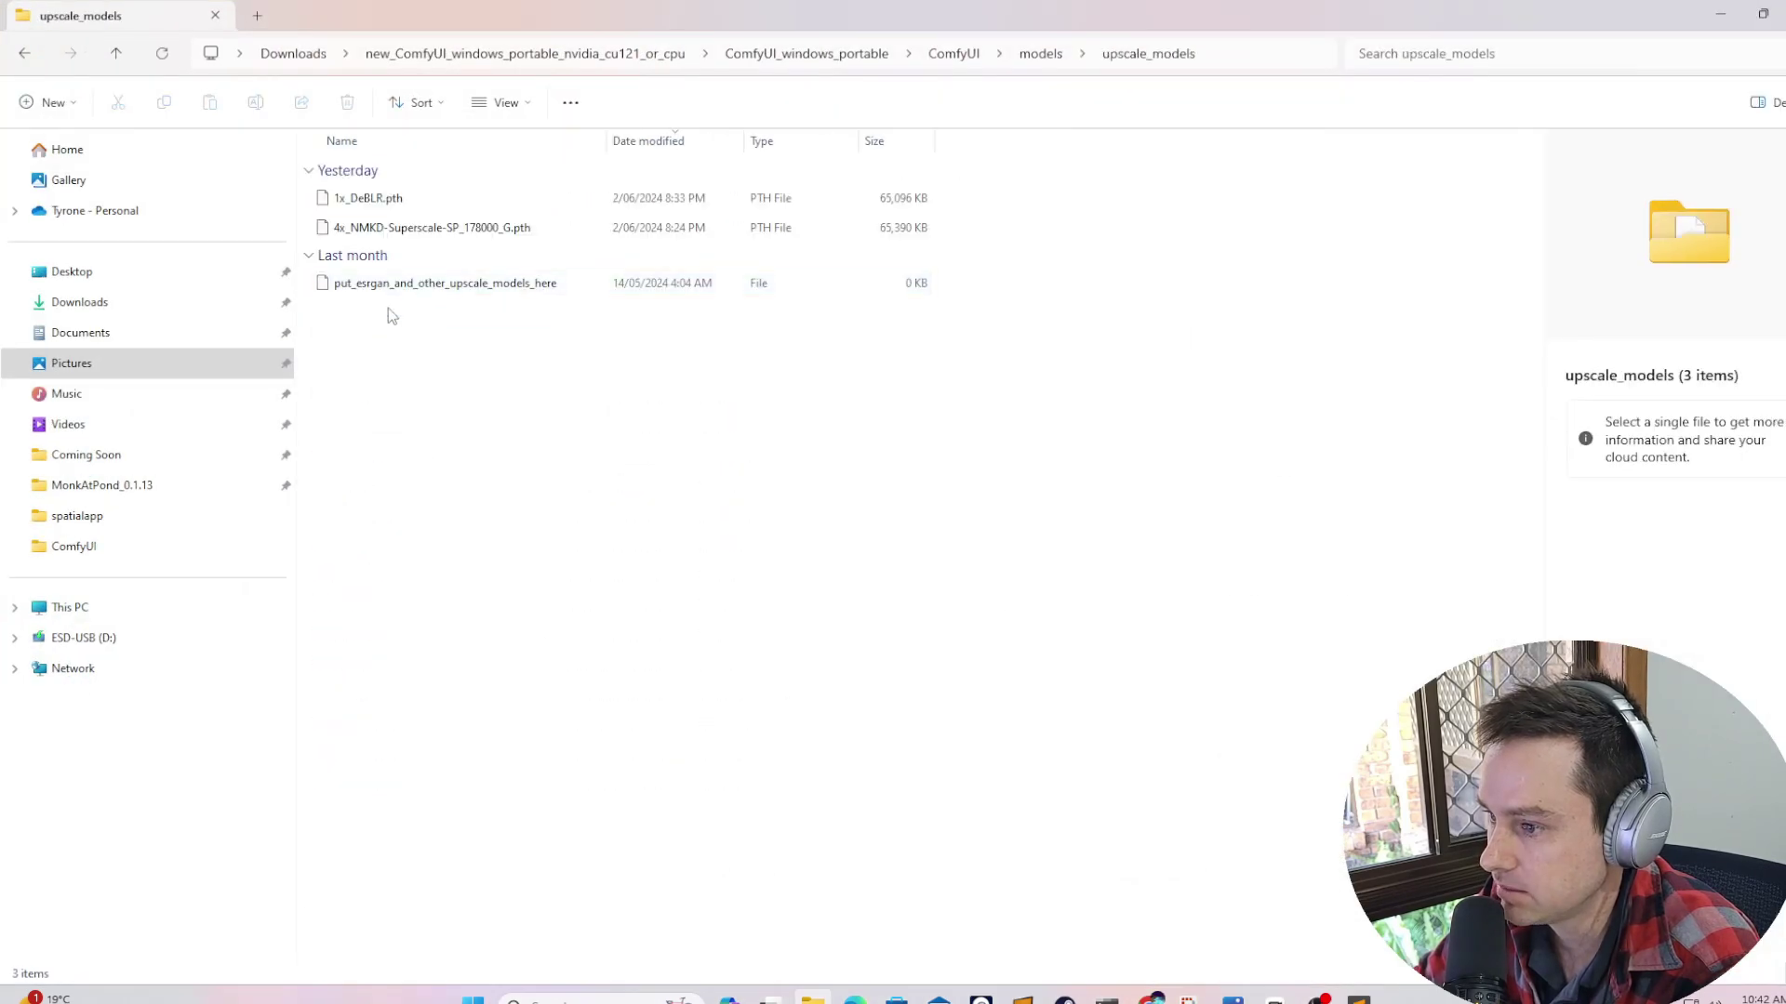
pyautogui.click(454, 238)
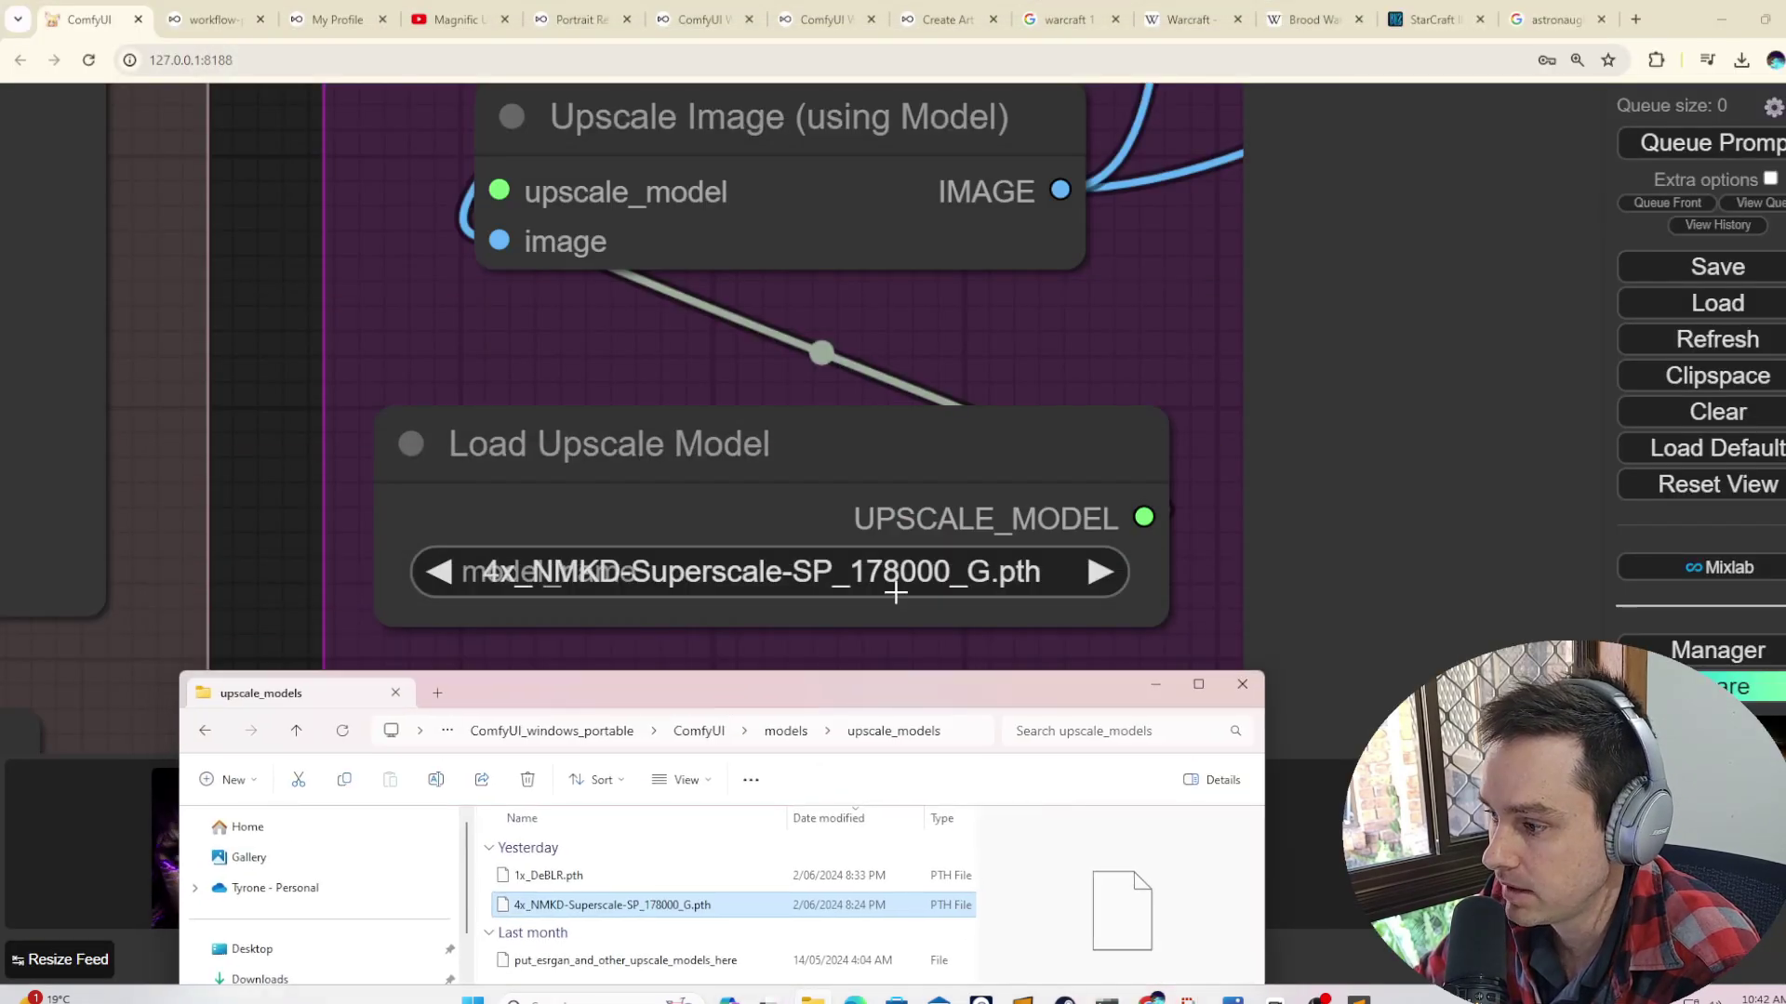
# - Back in ComfyUI, move the Load Upscale Model node using 1x_DeBLR.pth clear of the overlapping Resize Image node
pyautogui.click(307, 581)
pyautogui.scroll(-13, 300, 576)
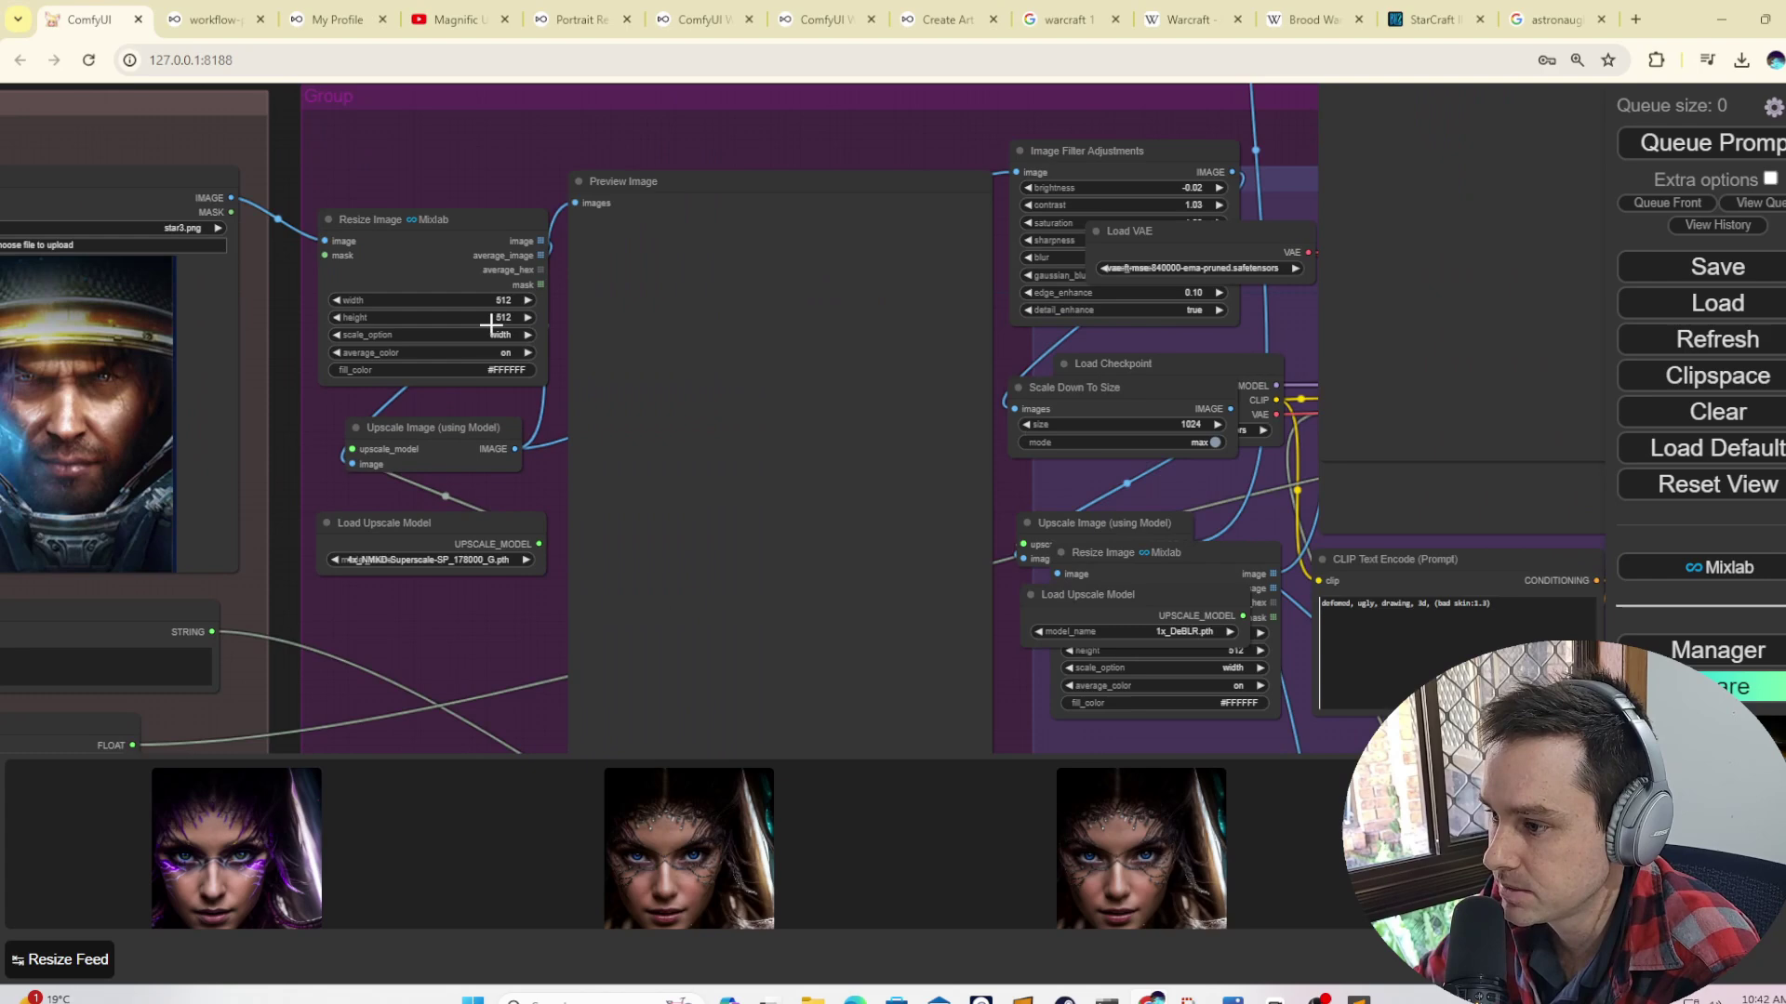
pyautogui.scroll(-3, 578, 238)
pyautogui.scroll(9, 1078, 494)
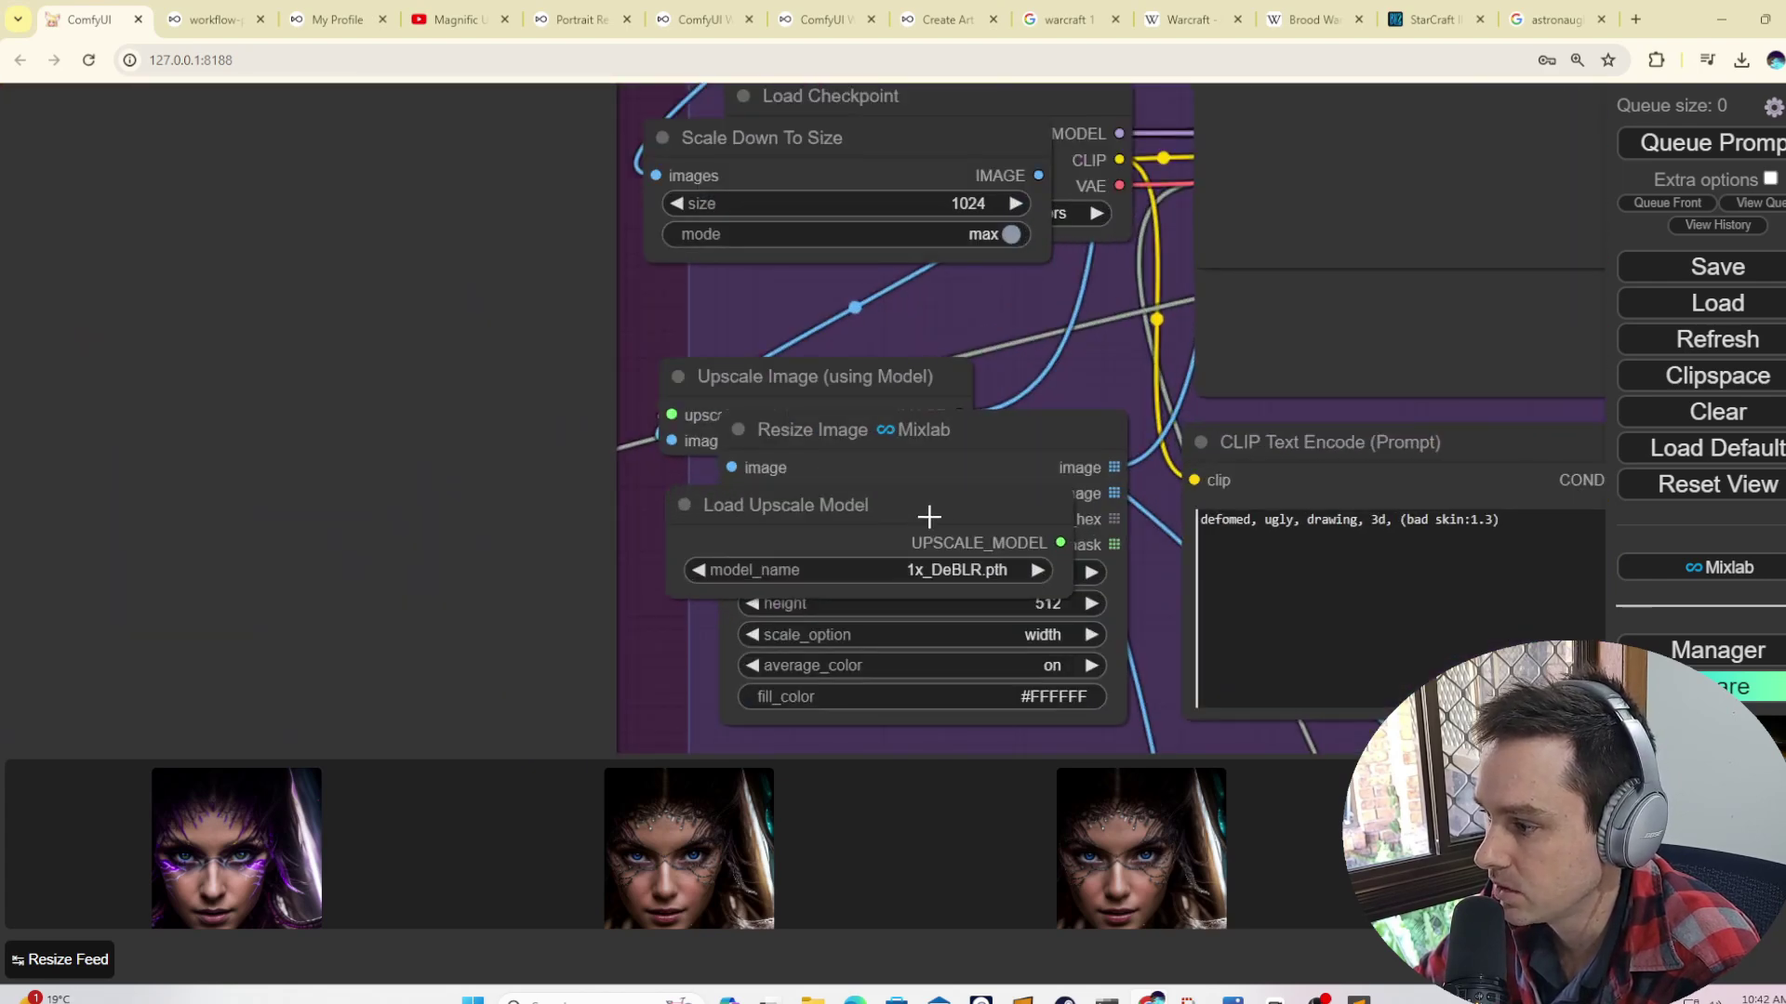
pyautogui.moveTo(929, 516); pyautogui.dragTo(860, 403)
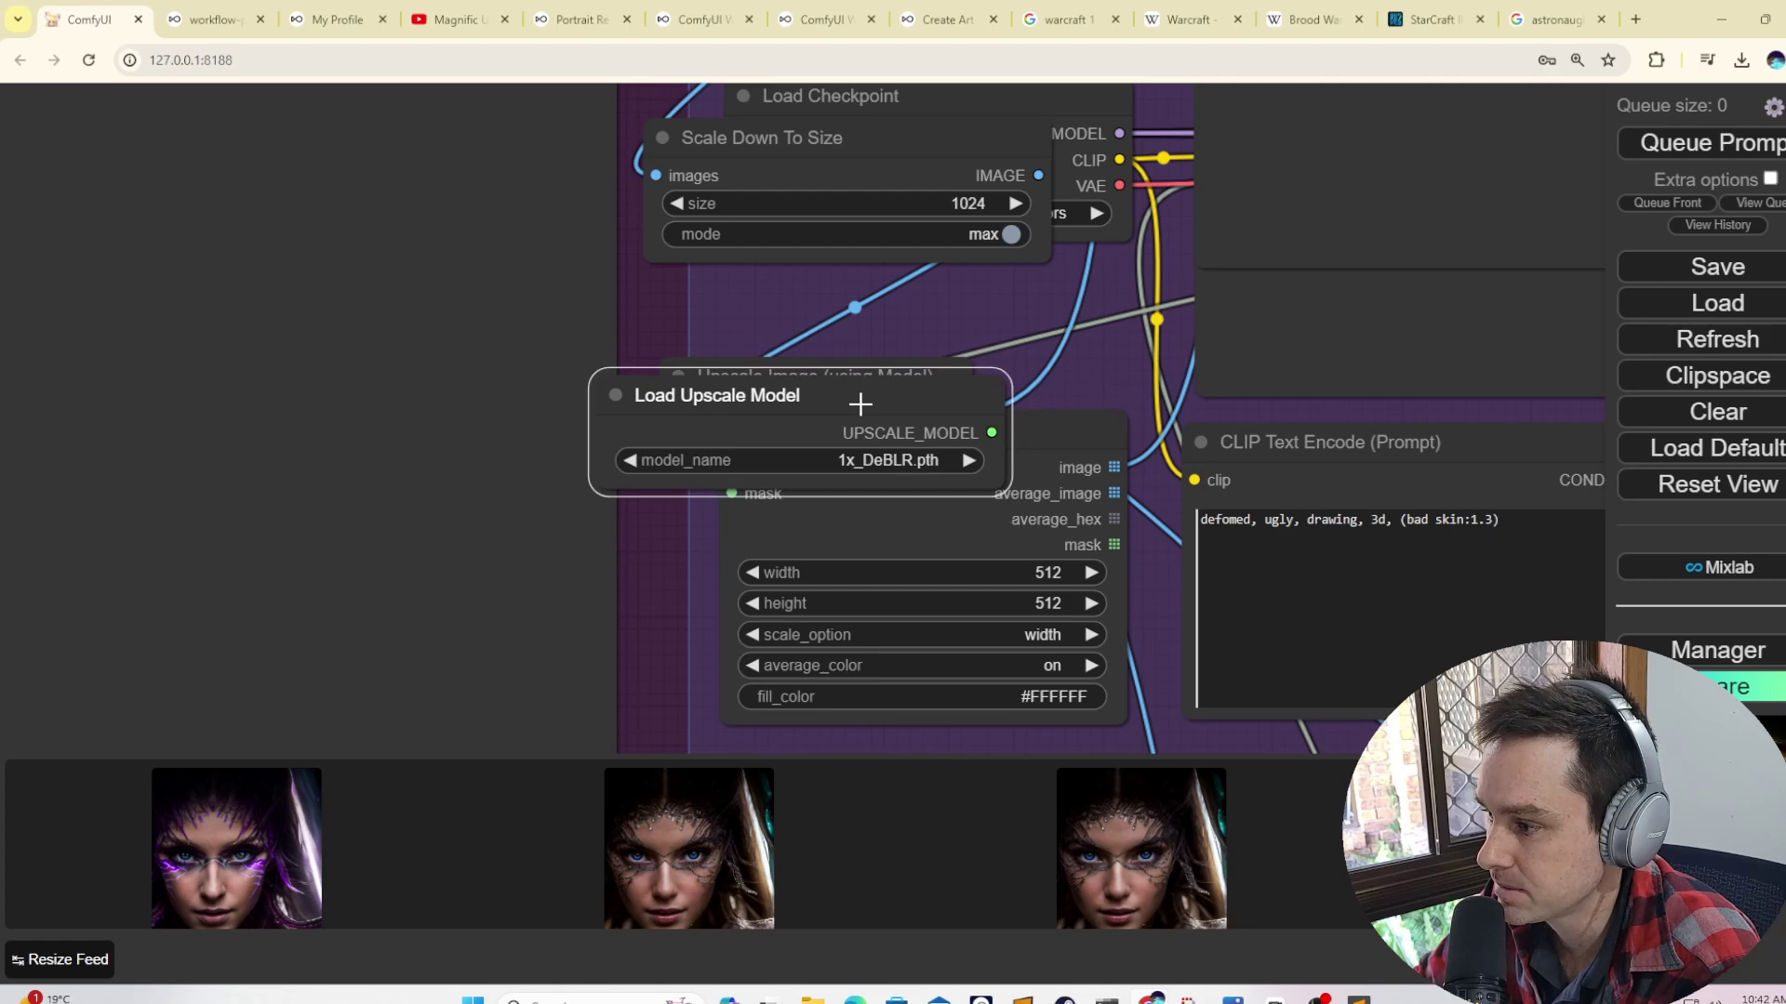
pyautogui.moveTo(927, 462); pyautogui.dragTo(988, 358)
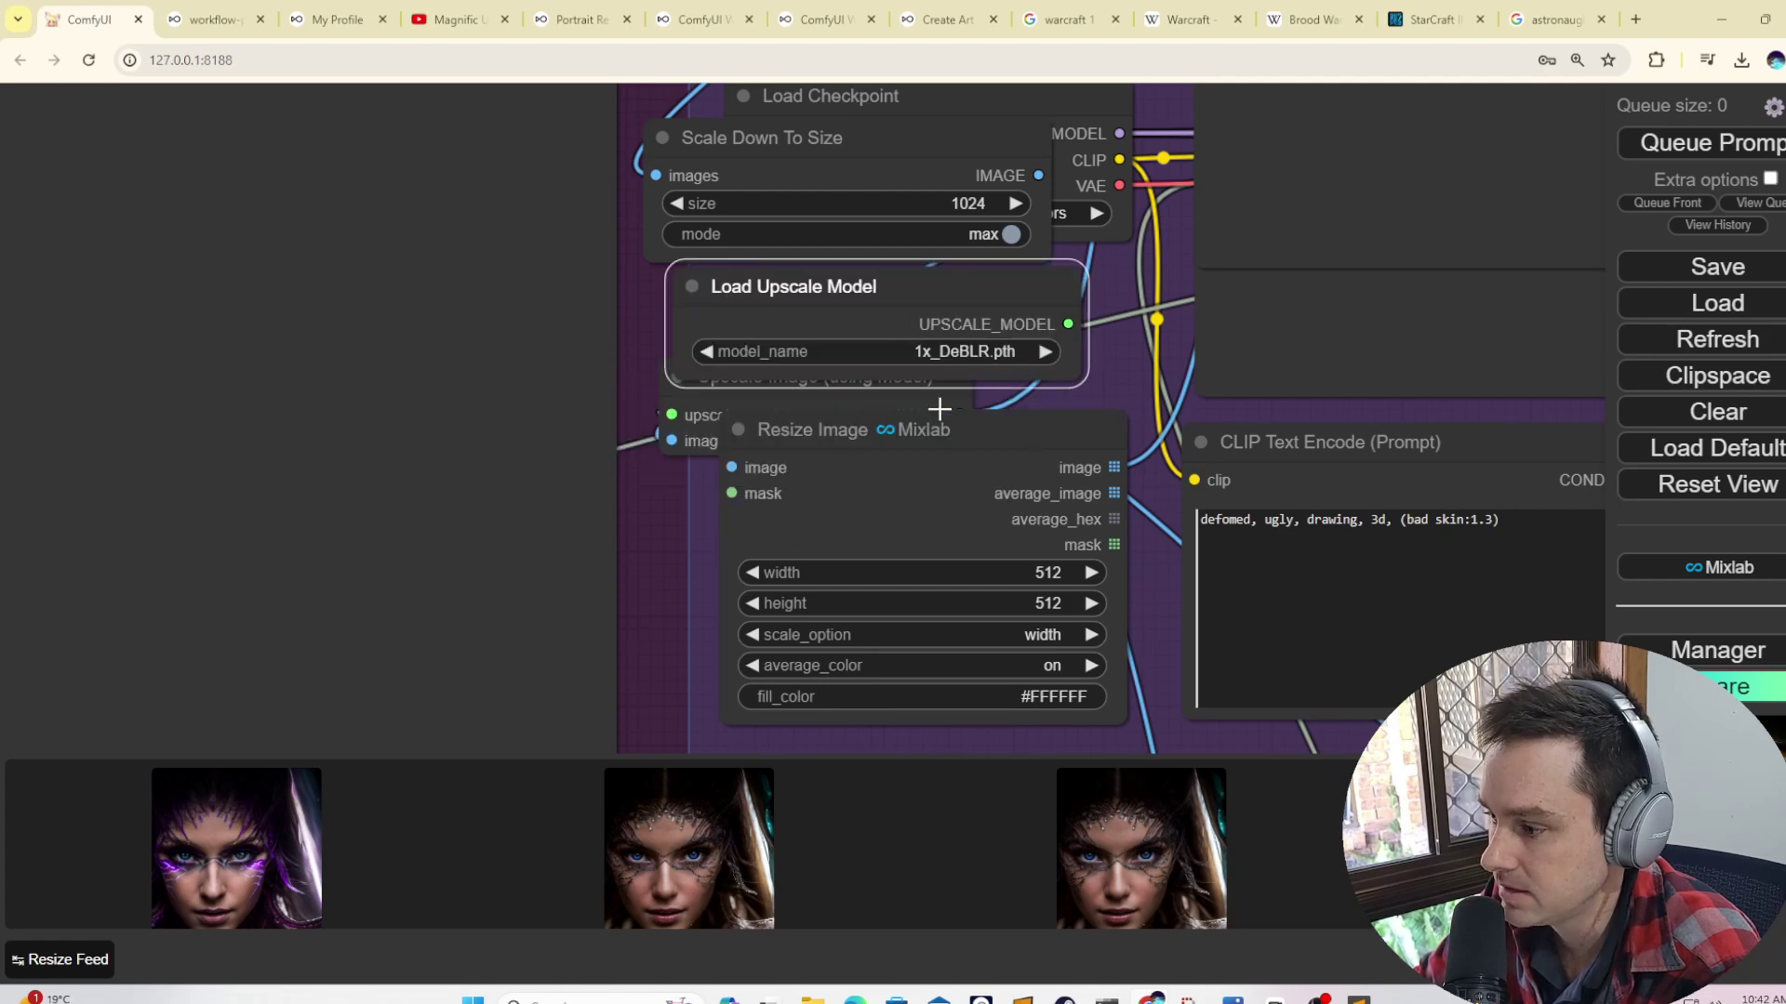
# - Check the ControlNet nodes, then open the models\controlnet folder and select the control_scribble-fp16 and control_hed-fp16 files
pyautogui.moveTo(675, 614); pyautogui.dragTo(410, 339)
pyautogui.moveTo(1023, 502); pyautogui.dragTo(475, 500)
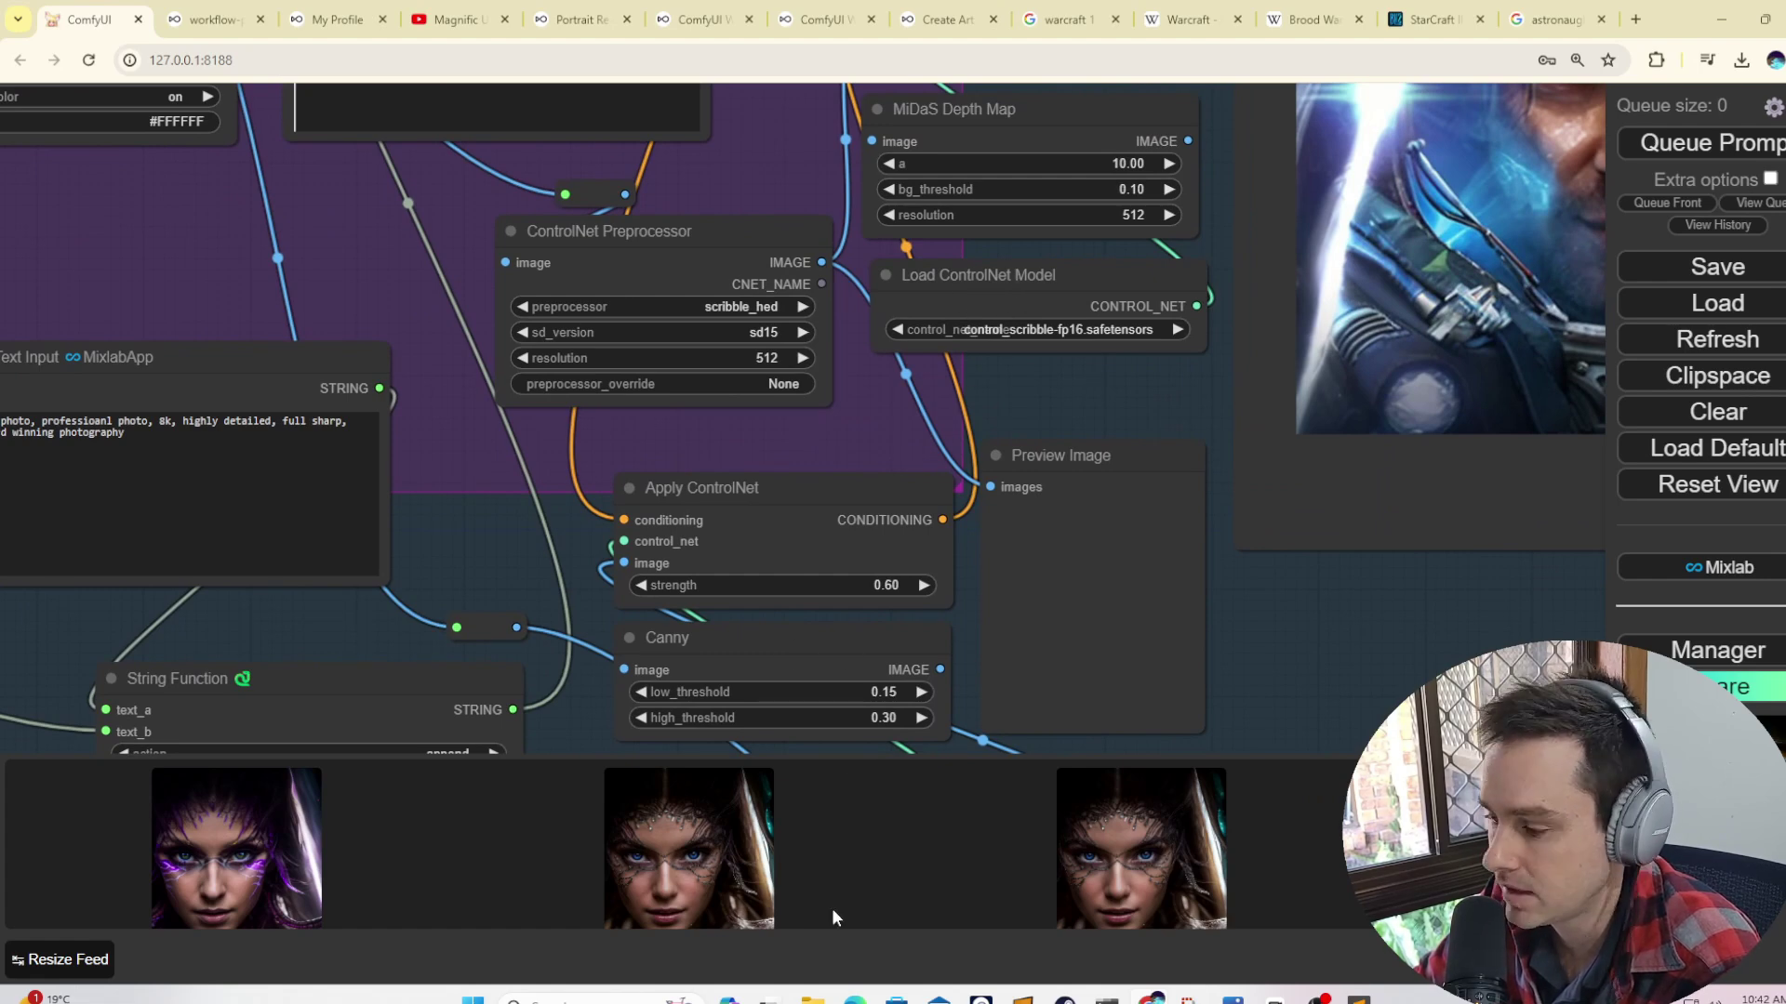
pyautogui.click(812, 1000)
pyautogui.moveTo(742, 701); pyautogui.dragTo(791, 435)
pyautogui.click(836, 466)
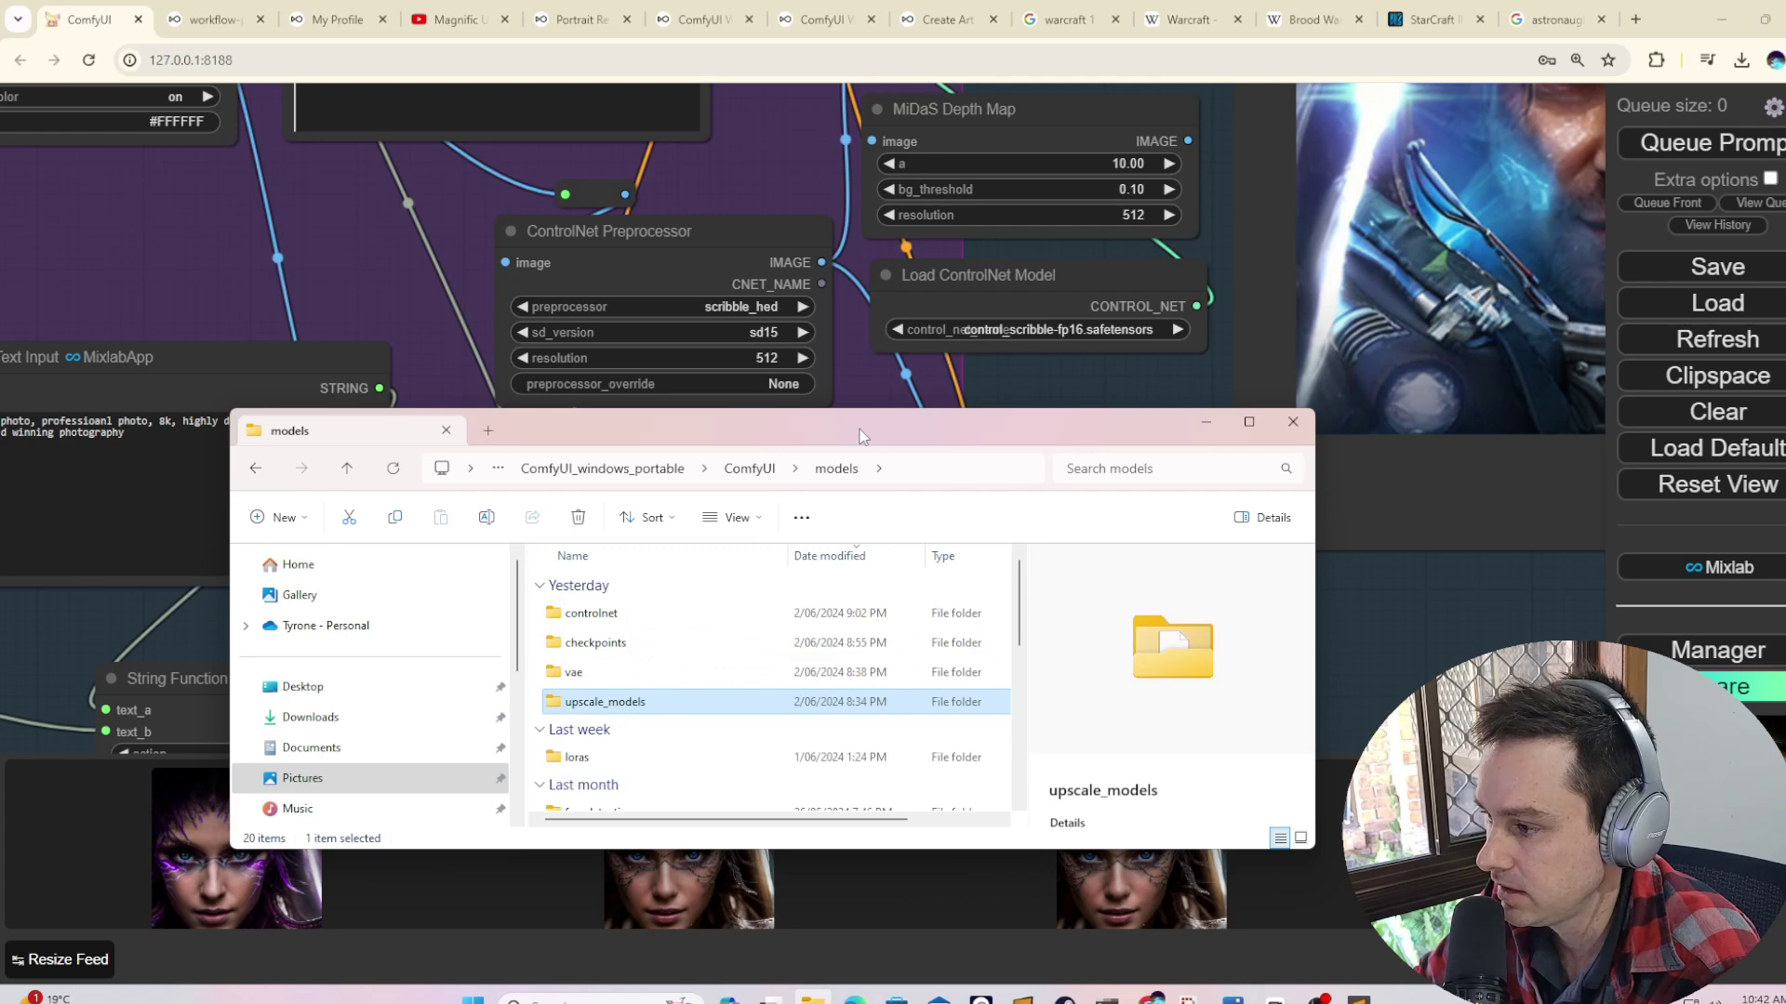
pyautogui.doubleClick(809, 426)
pyautogui.doubleClick(382, 206)
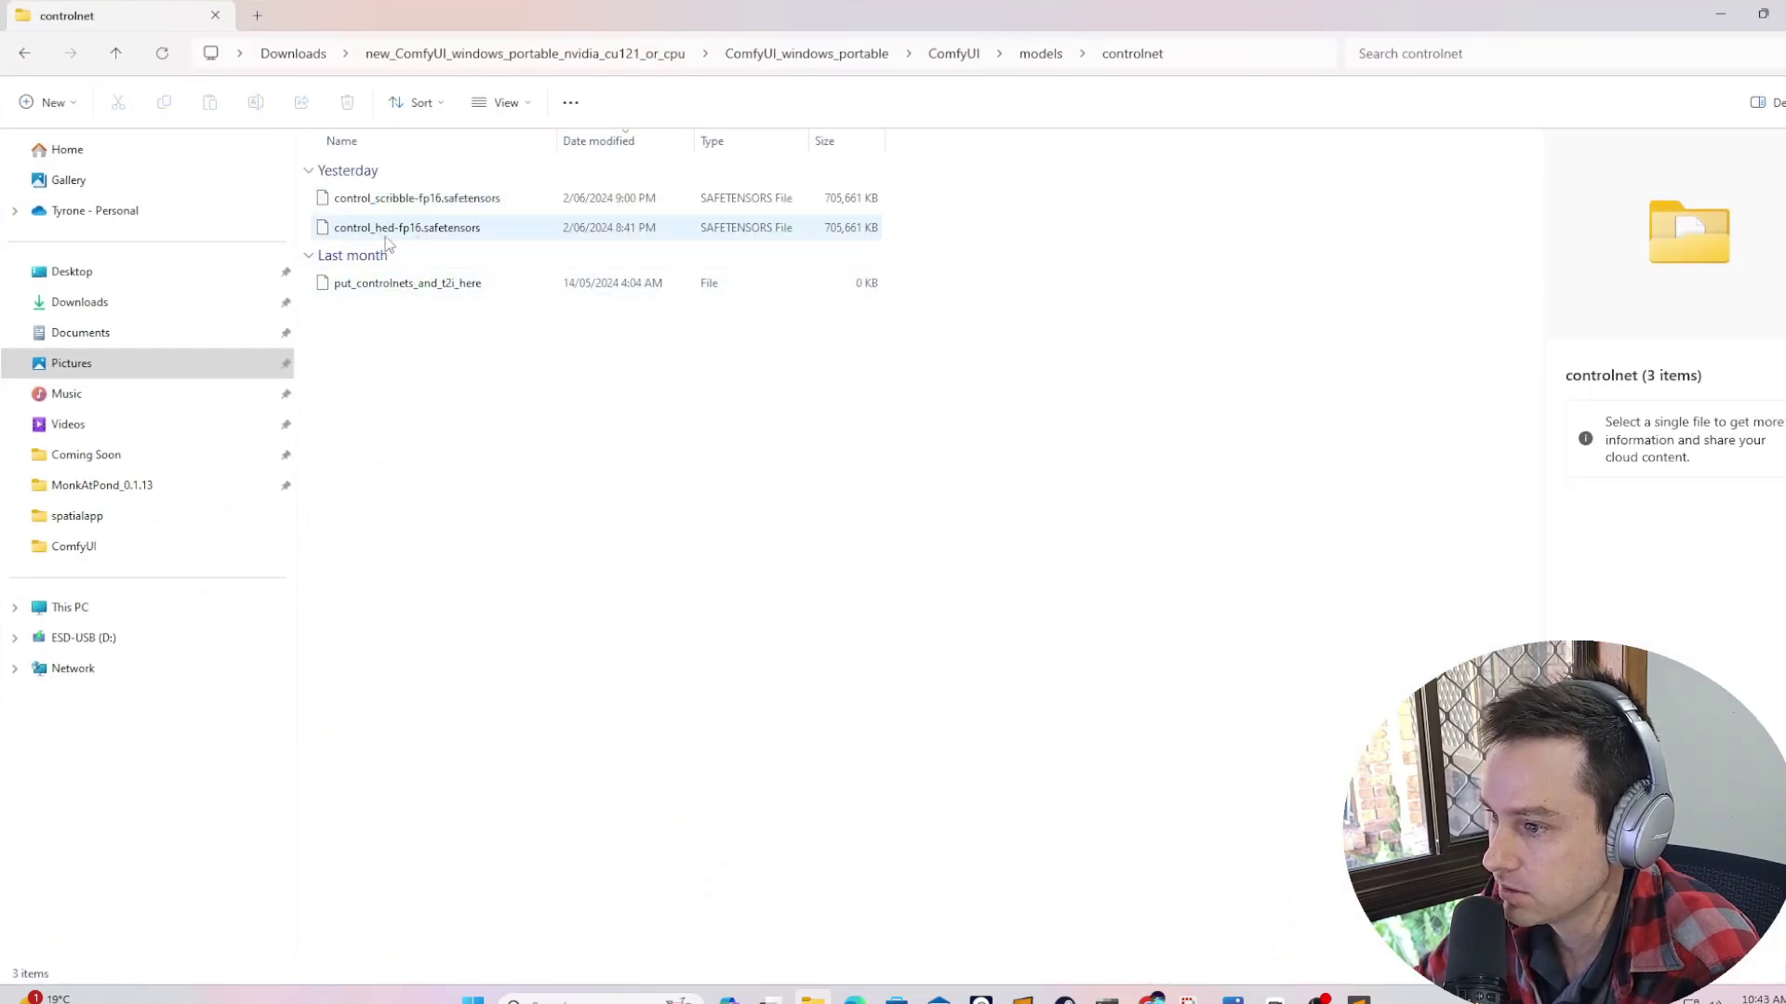
pyautogui.moveTo(1010, 216); pyautogui.dragTo(742, 194)
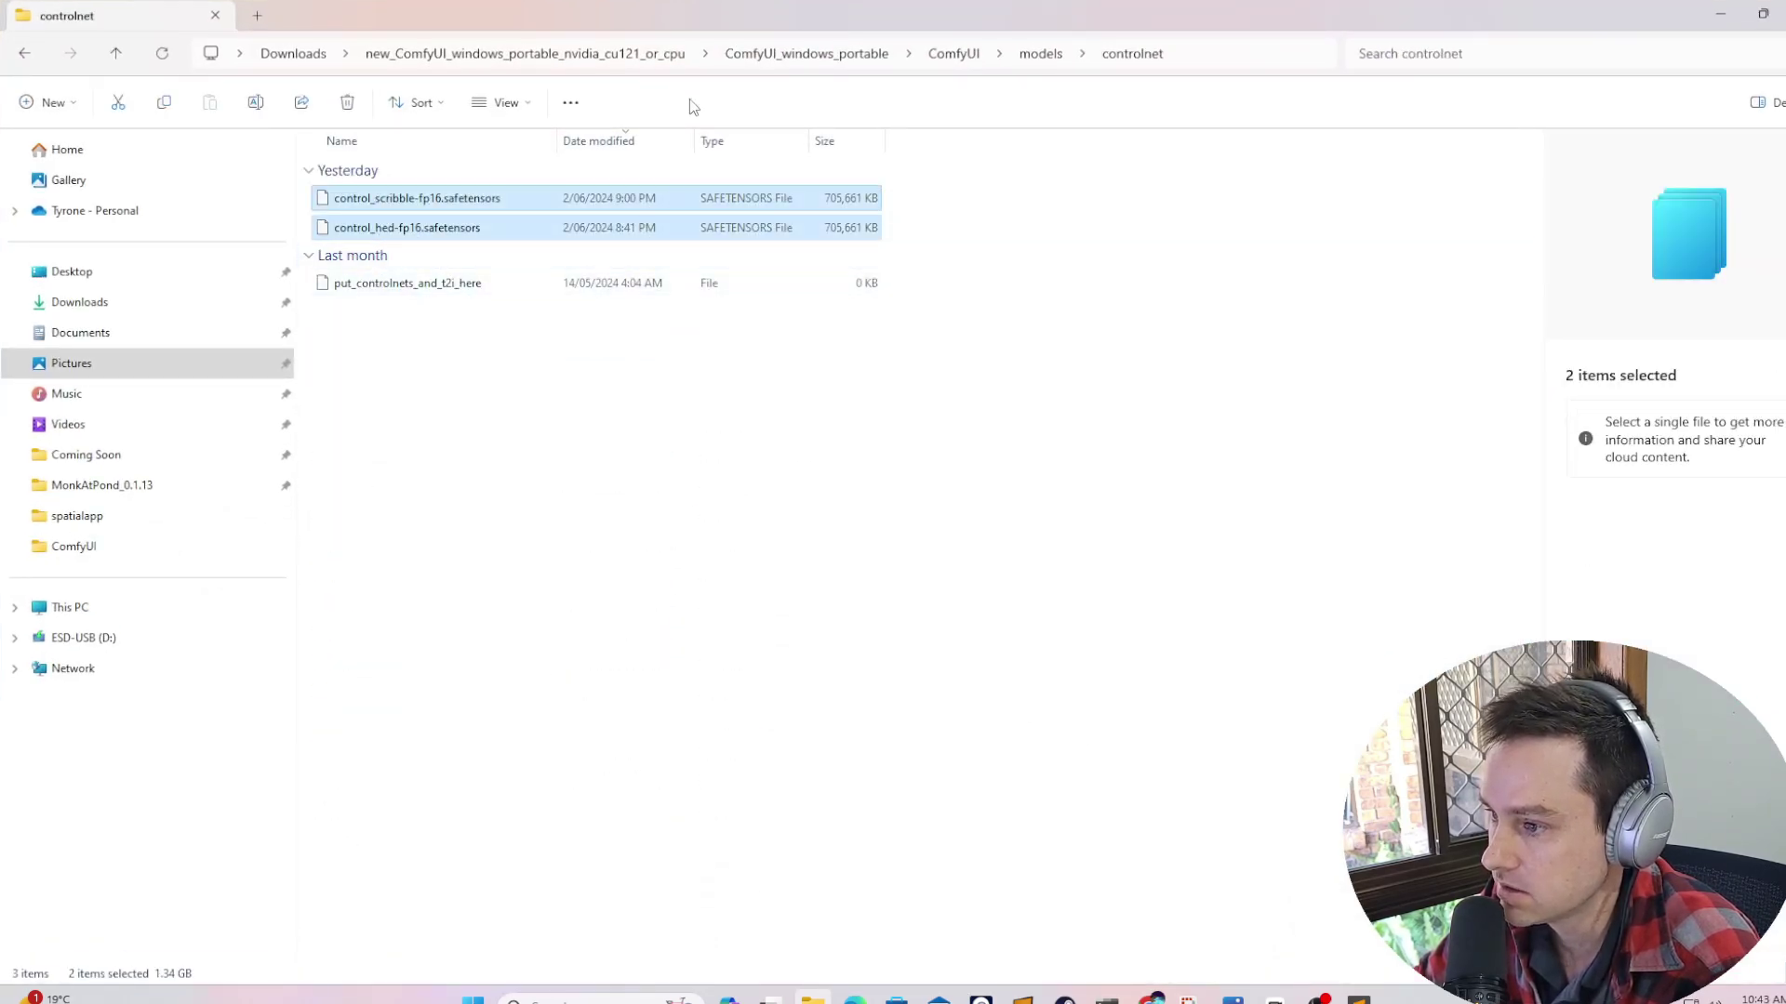
# - Open the models\checkpoints folder and select realisticVisionV51_v51VAE.safetensors
pyautogui.hotkey('alt', 'Up')
pyautogui.doubleClick(407, 229)
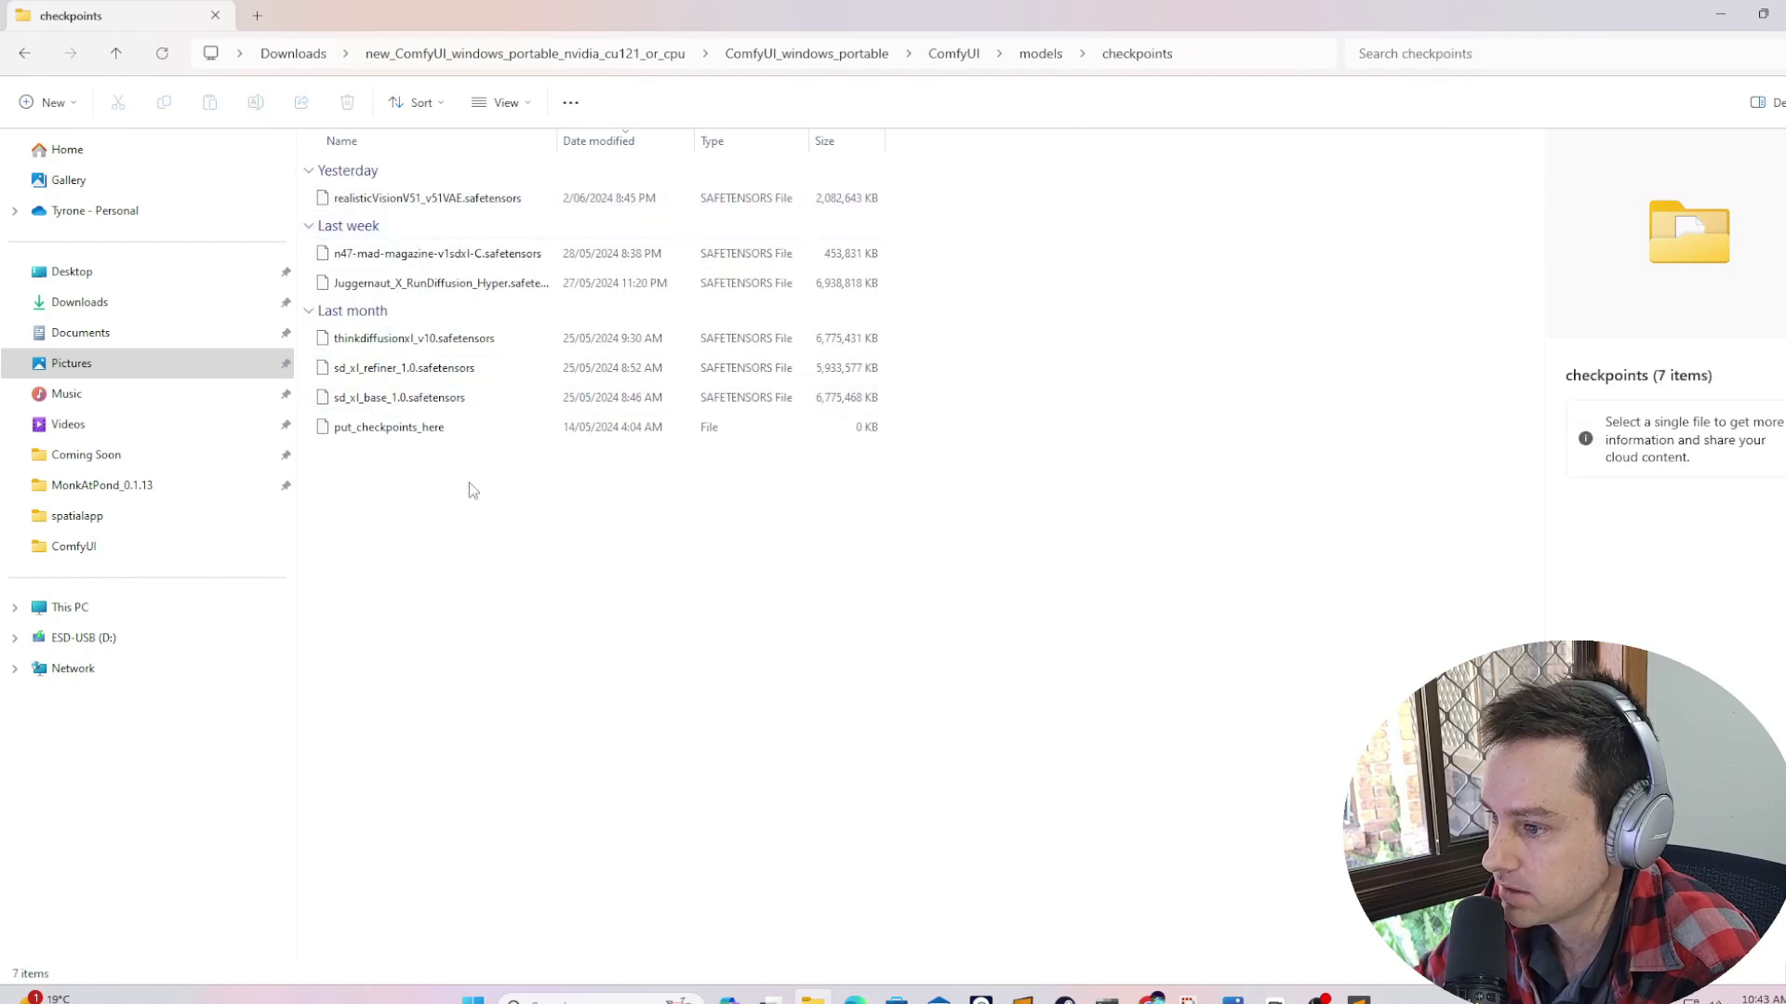
pyautogui.moveTo(468, 482); pyautogui.dragTo(372, 175)
pyautogui.click(446, 470)
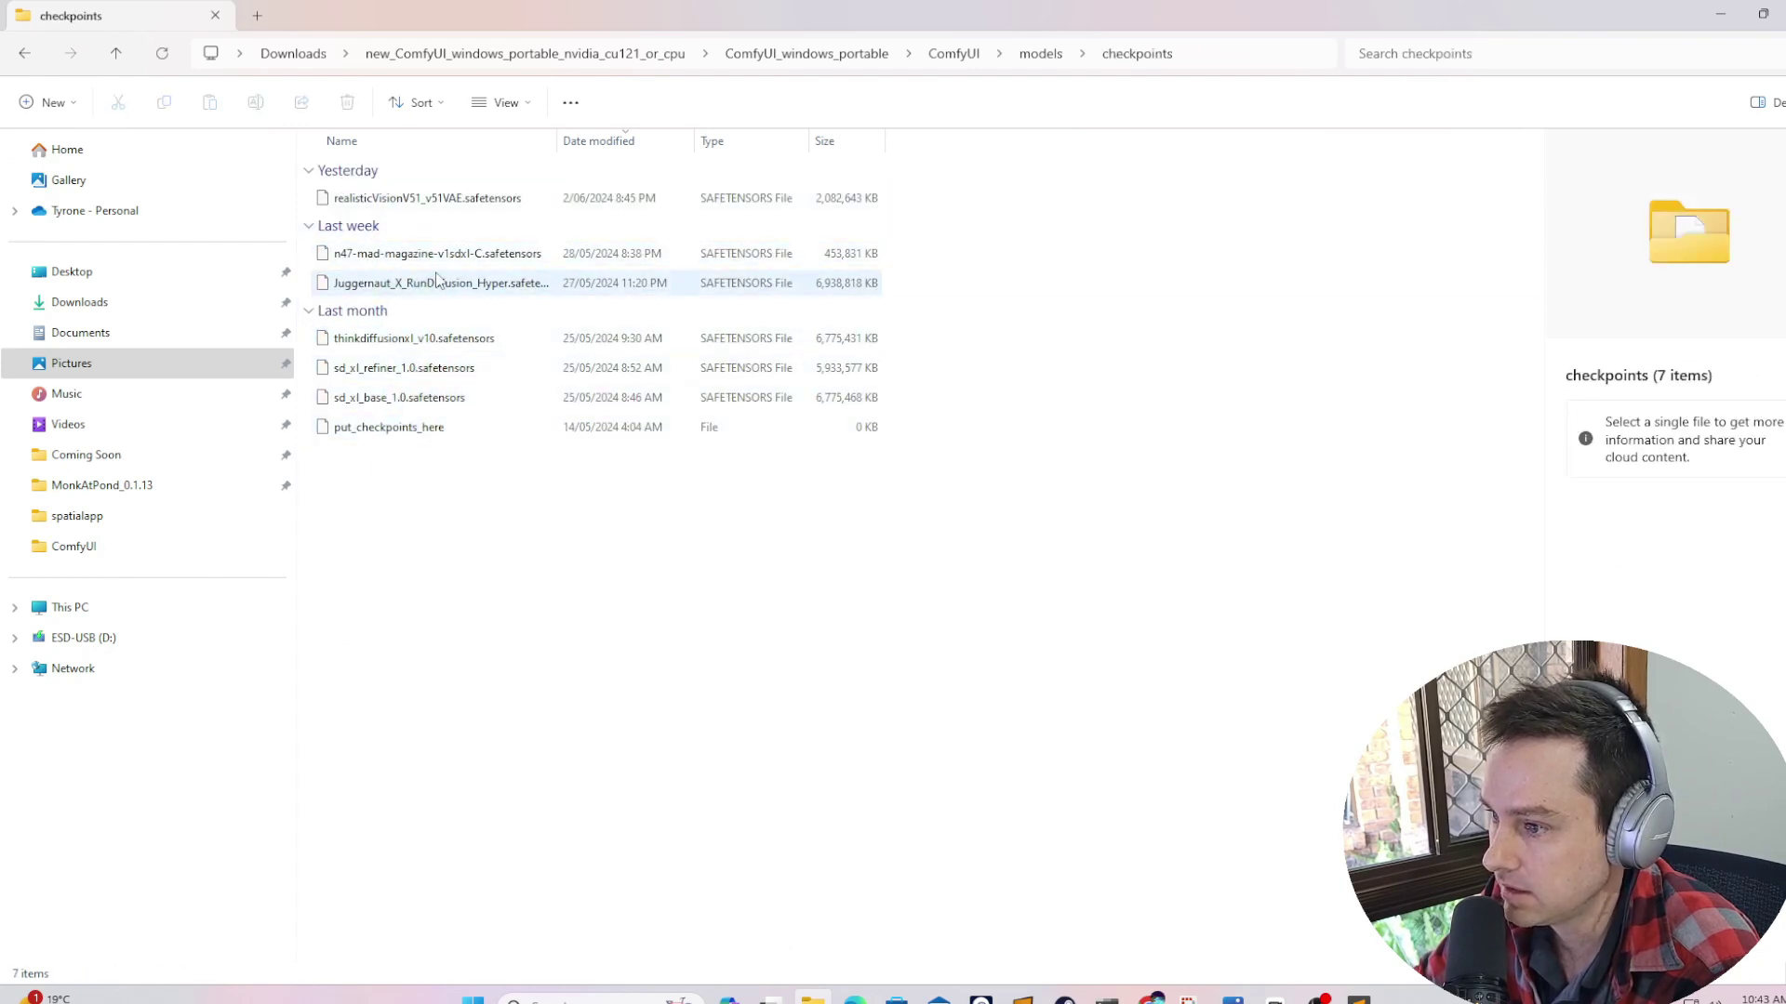
pyautogui.click(428, 201)
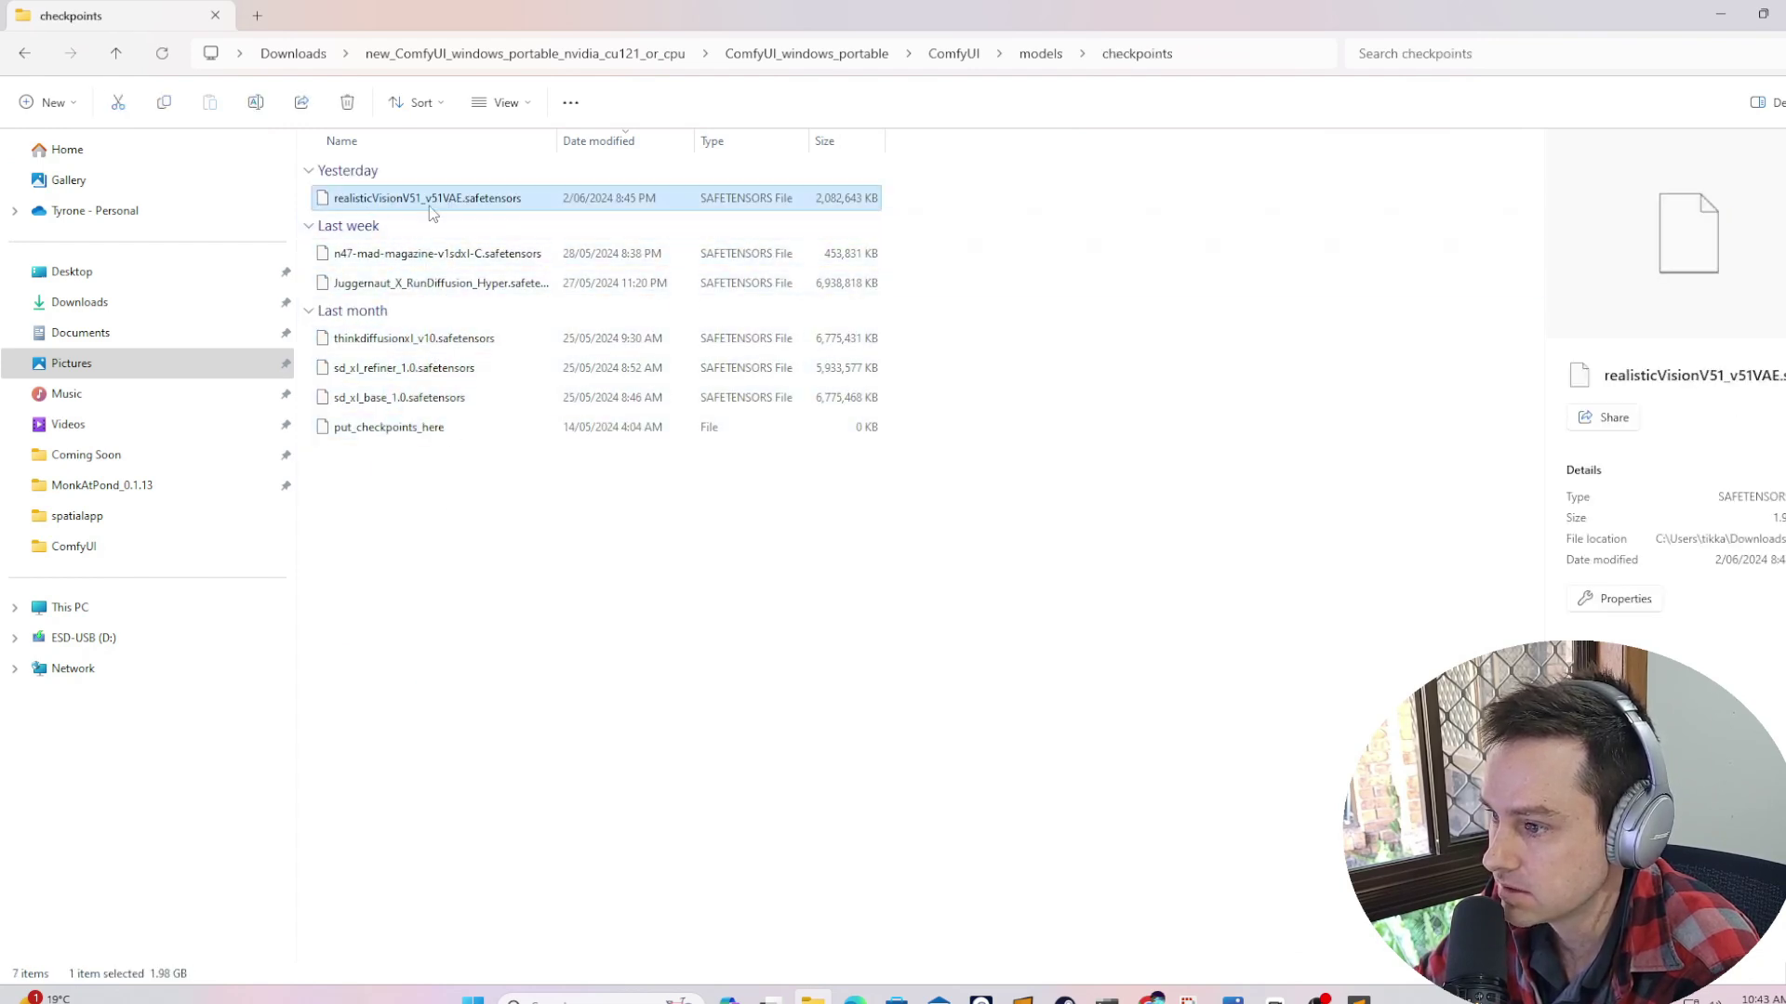
# - Return to ComfyUI and examine the ControlNet model and preprocessor nodes, the String Function node and the input image group
pyautogui.doubleClick(869, 16)
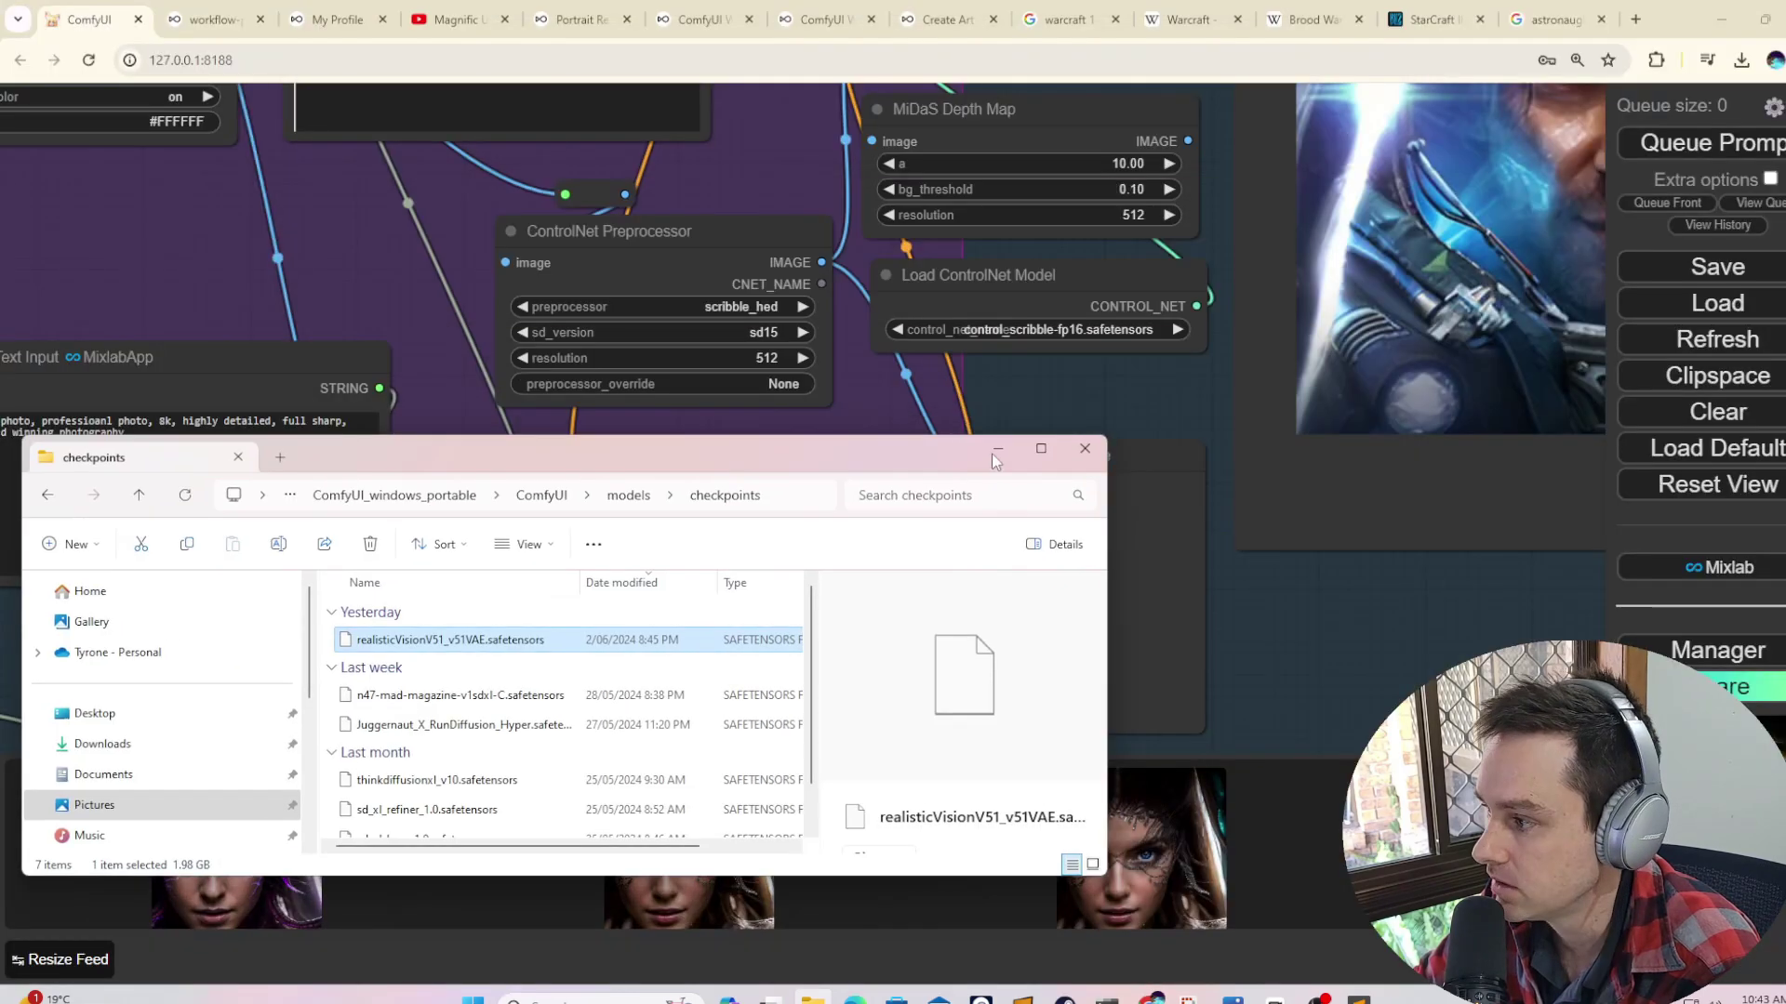
pyautogui.click(997, 450)
pyautogui.scroll(-5, 1023, 465)
pyautogui.scroll(6, 1176, 548)
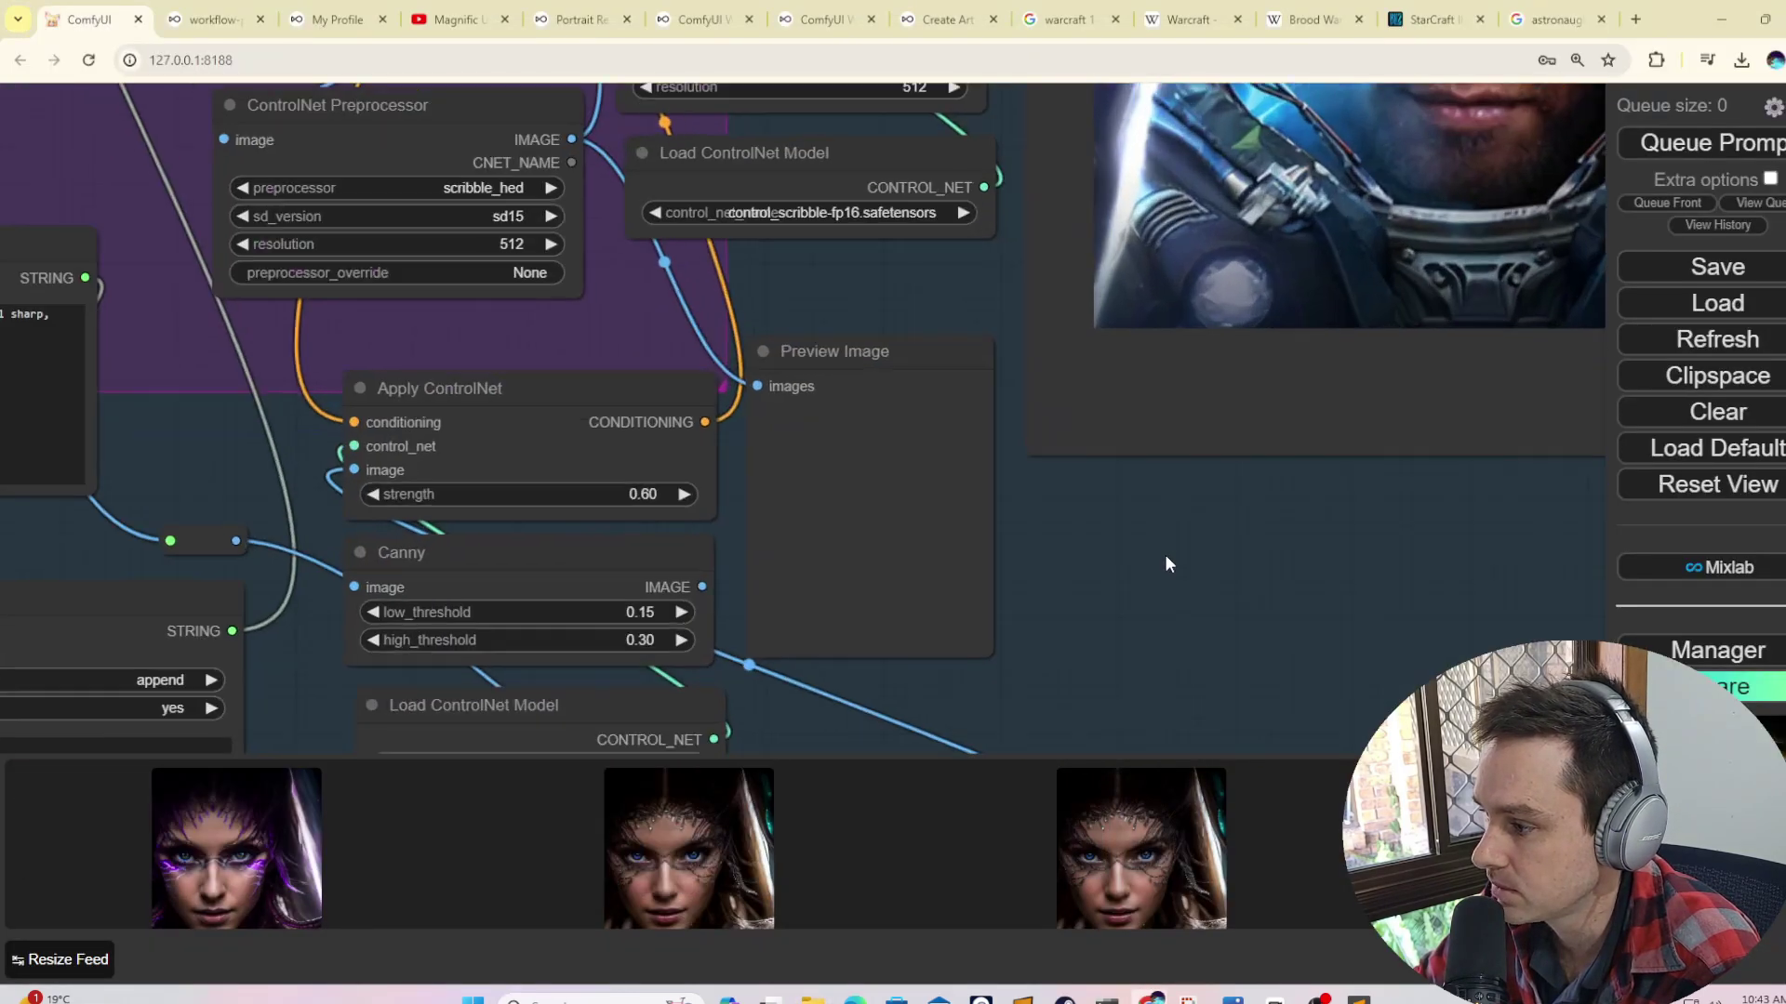
pyautogui.scroll(1, 1165, 556)
pyautogui.scroll(-1, 1153, 556)
pyautogui.moveTo(862, 658); pyautogui.dragTo(1143, 393)
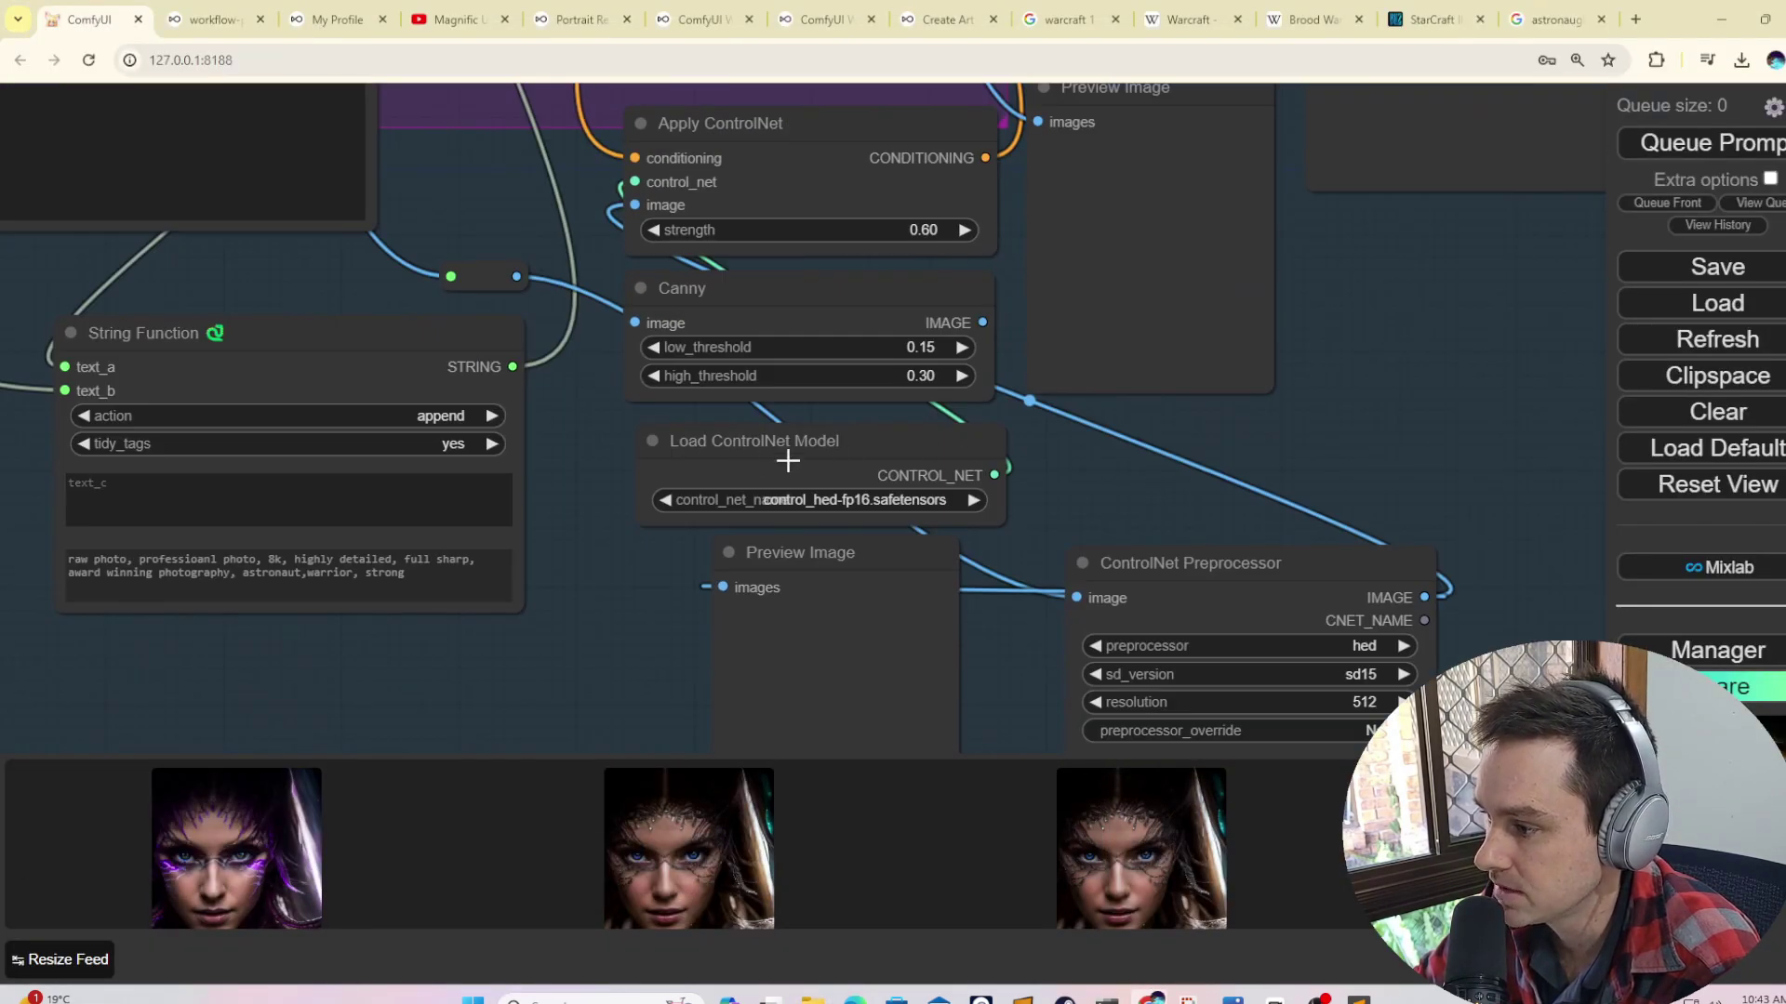
pyautogui.scroll(-3, 1331, 400)
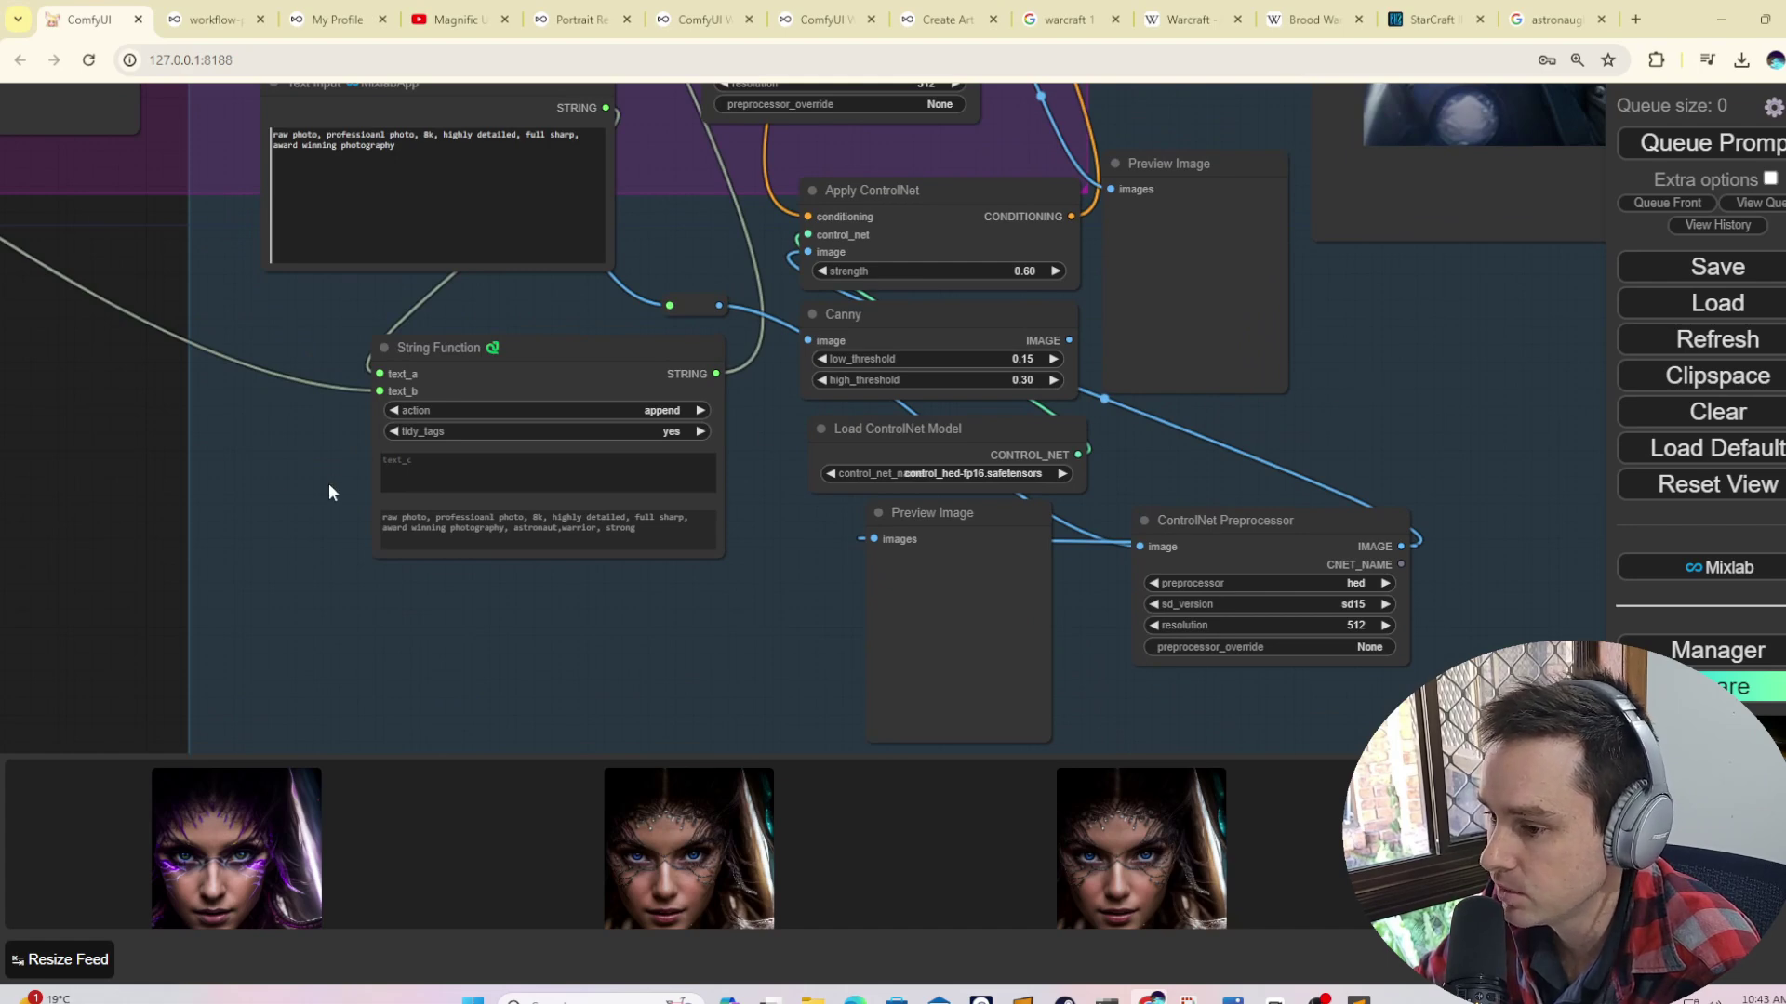
pyautogui.moveTo(119, 490); pyautogui.dragTo(86, 560)
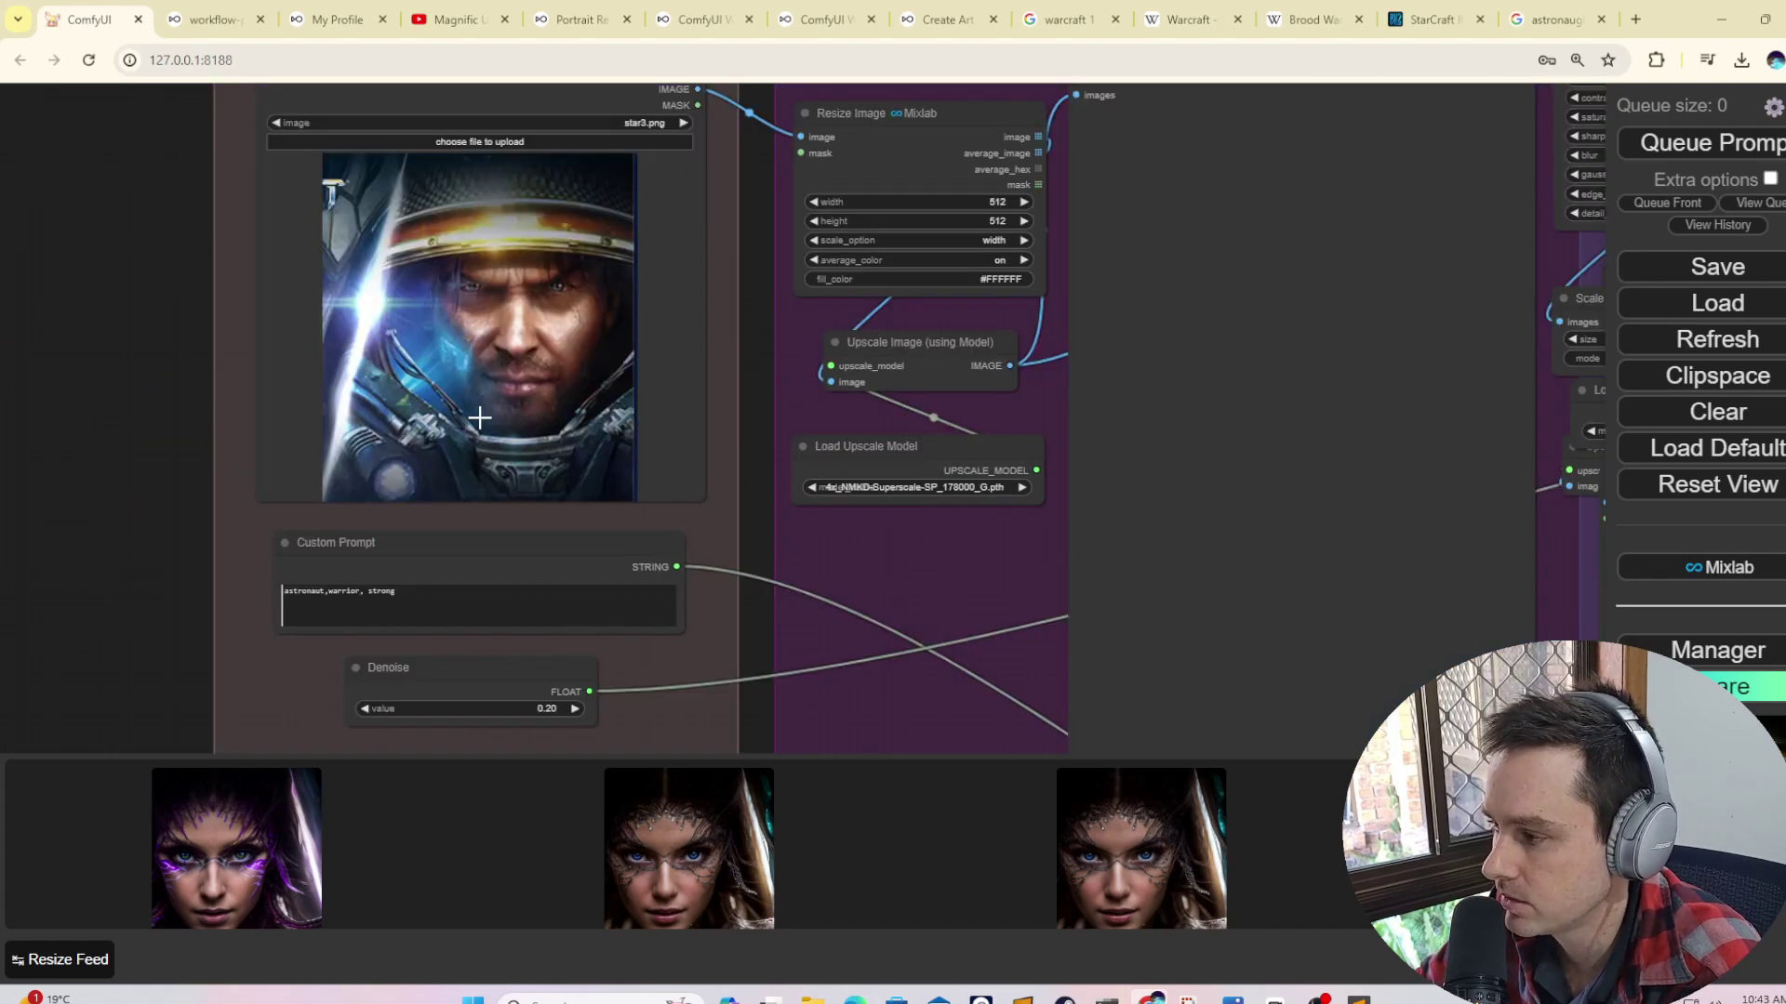
# - Open the ComfyUI Manager to view its custom node installation and update options, and close it again
pyautogui.scroll(-6, 478, 418)
pyautogui.scroll(2, 535, 398)
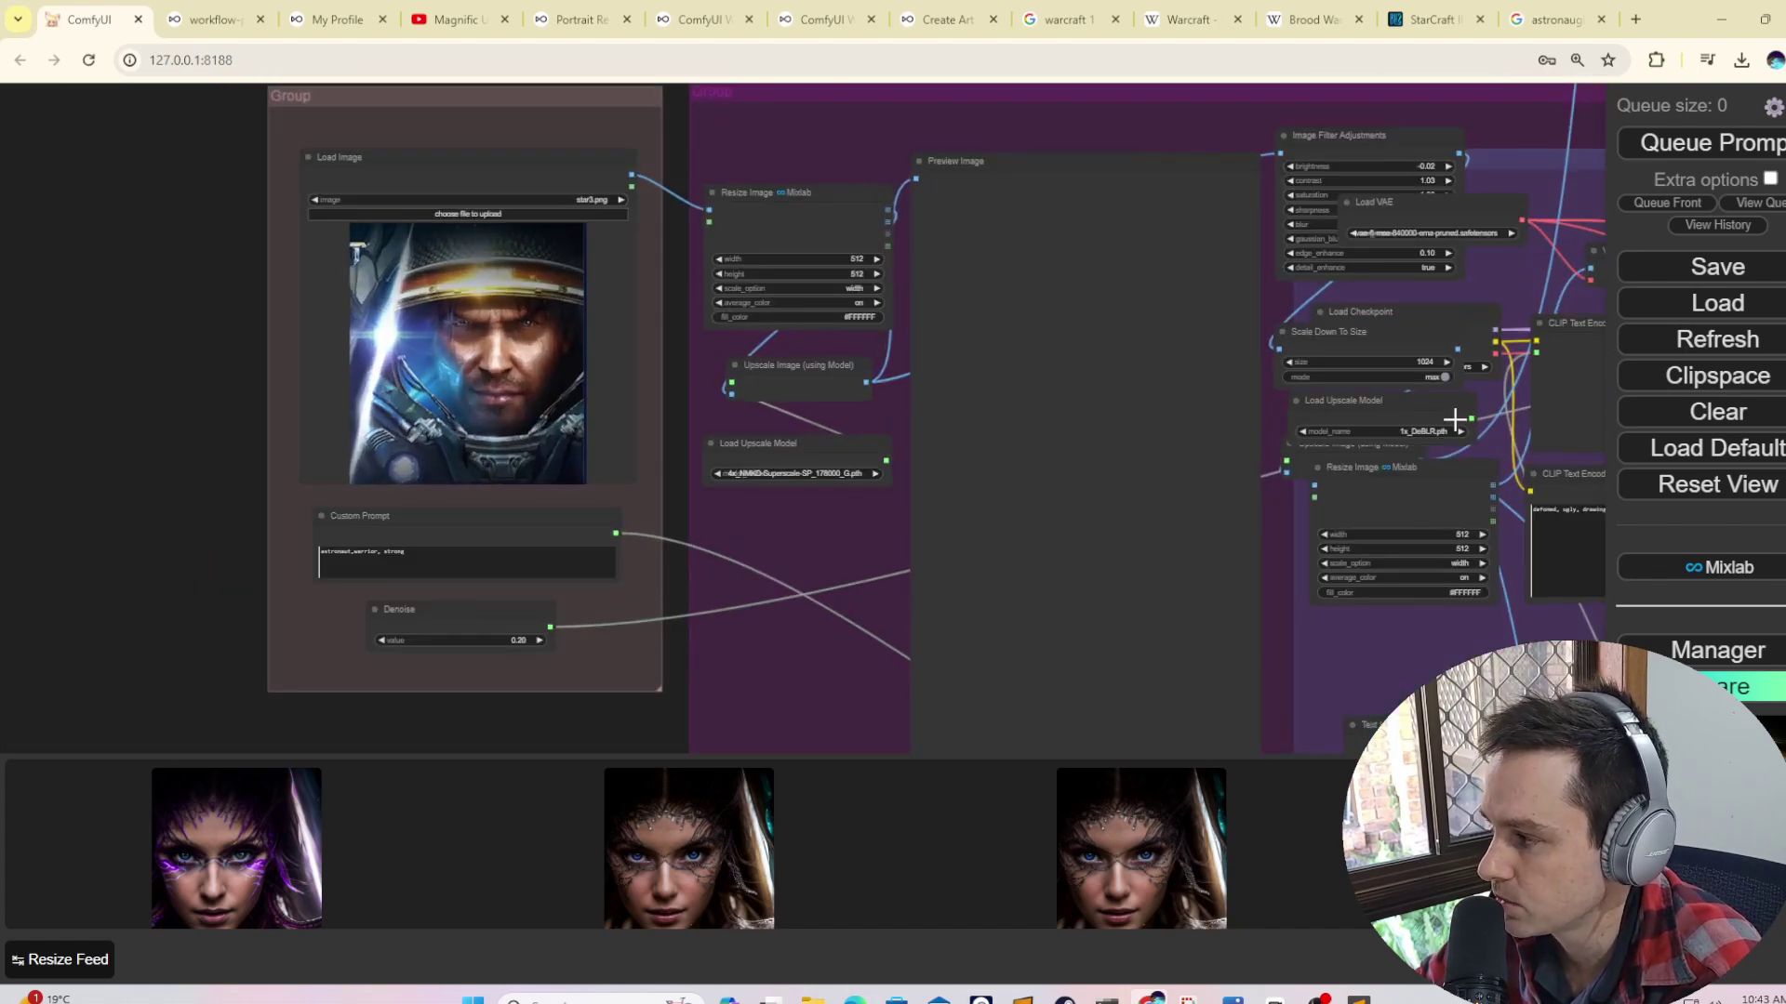
pyautogui.click(1717, 650)
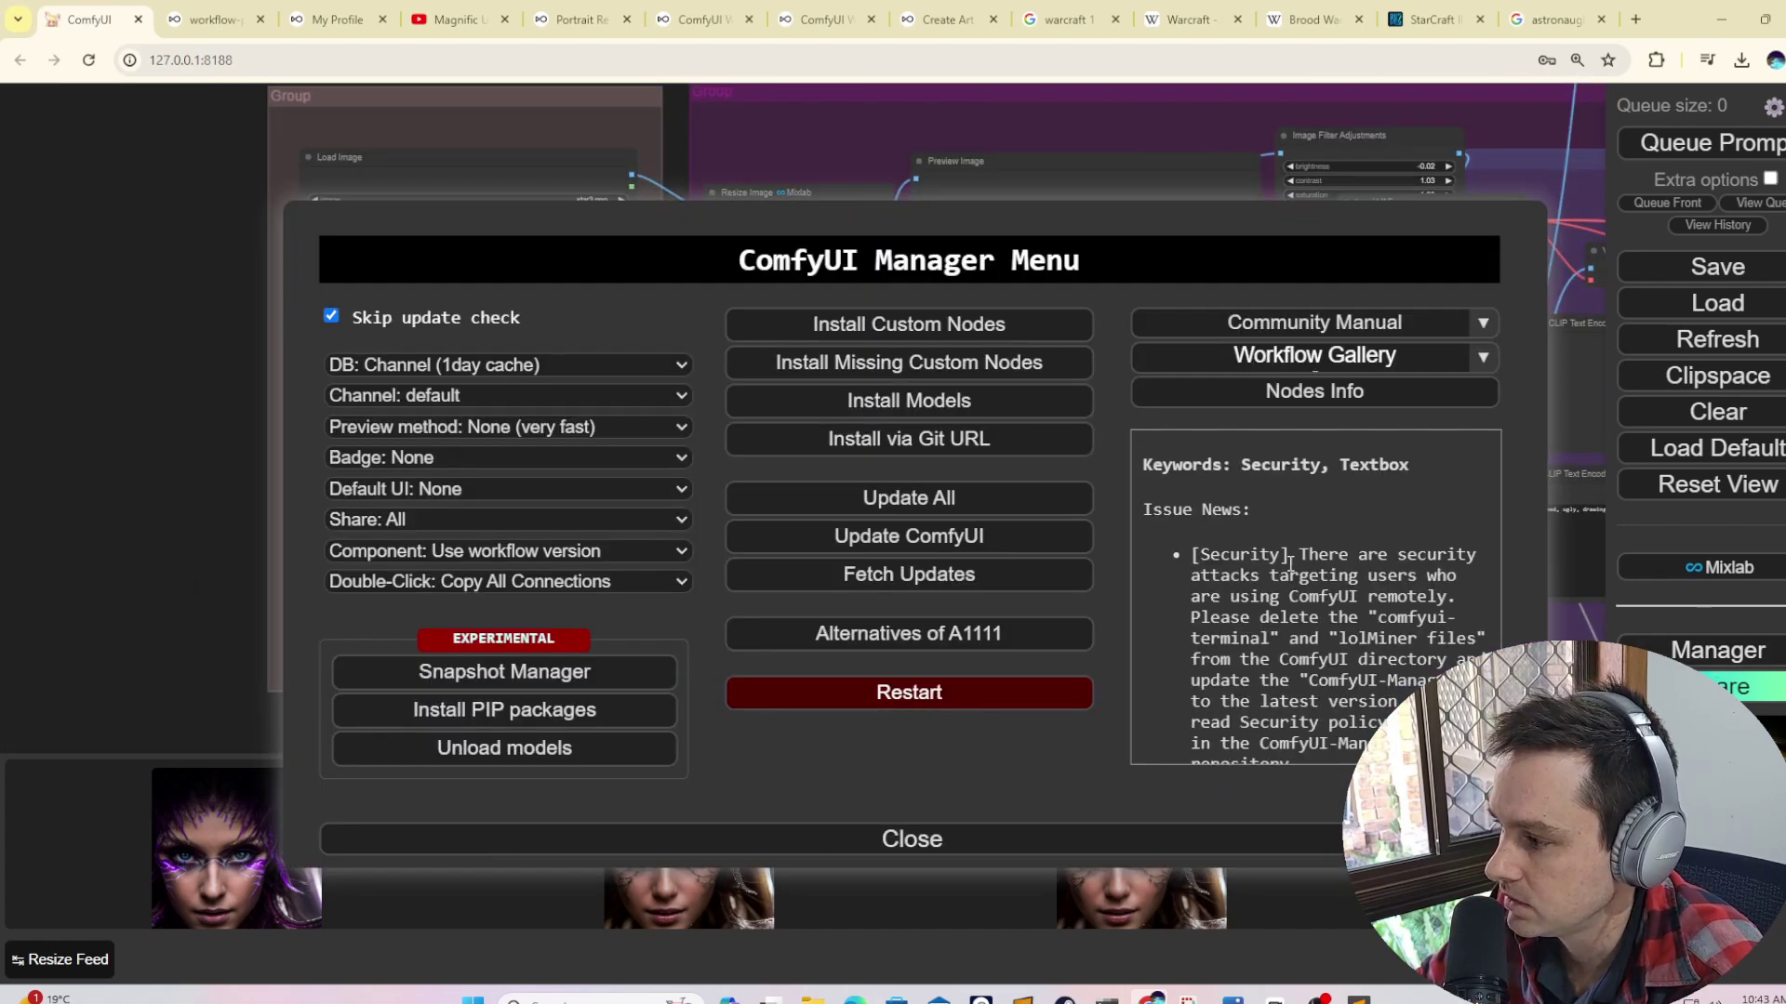
pyautogui.click(1008, 842)
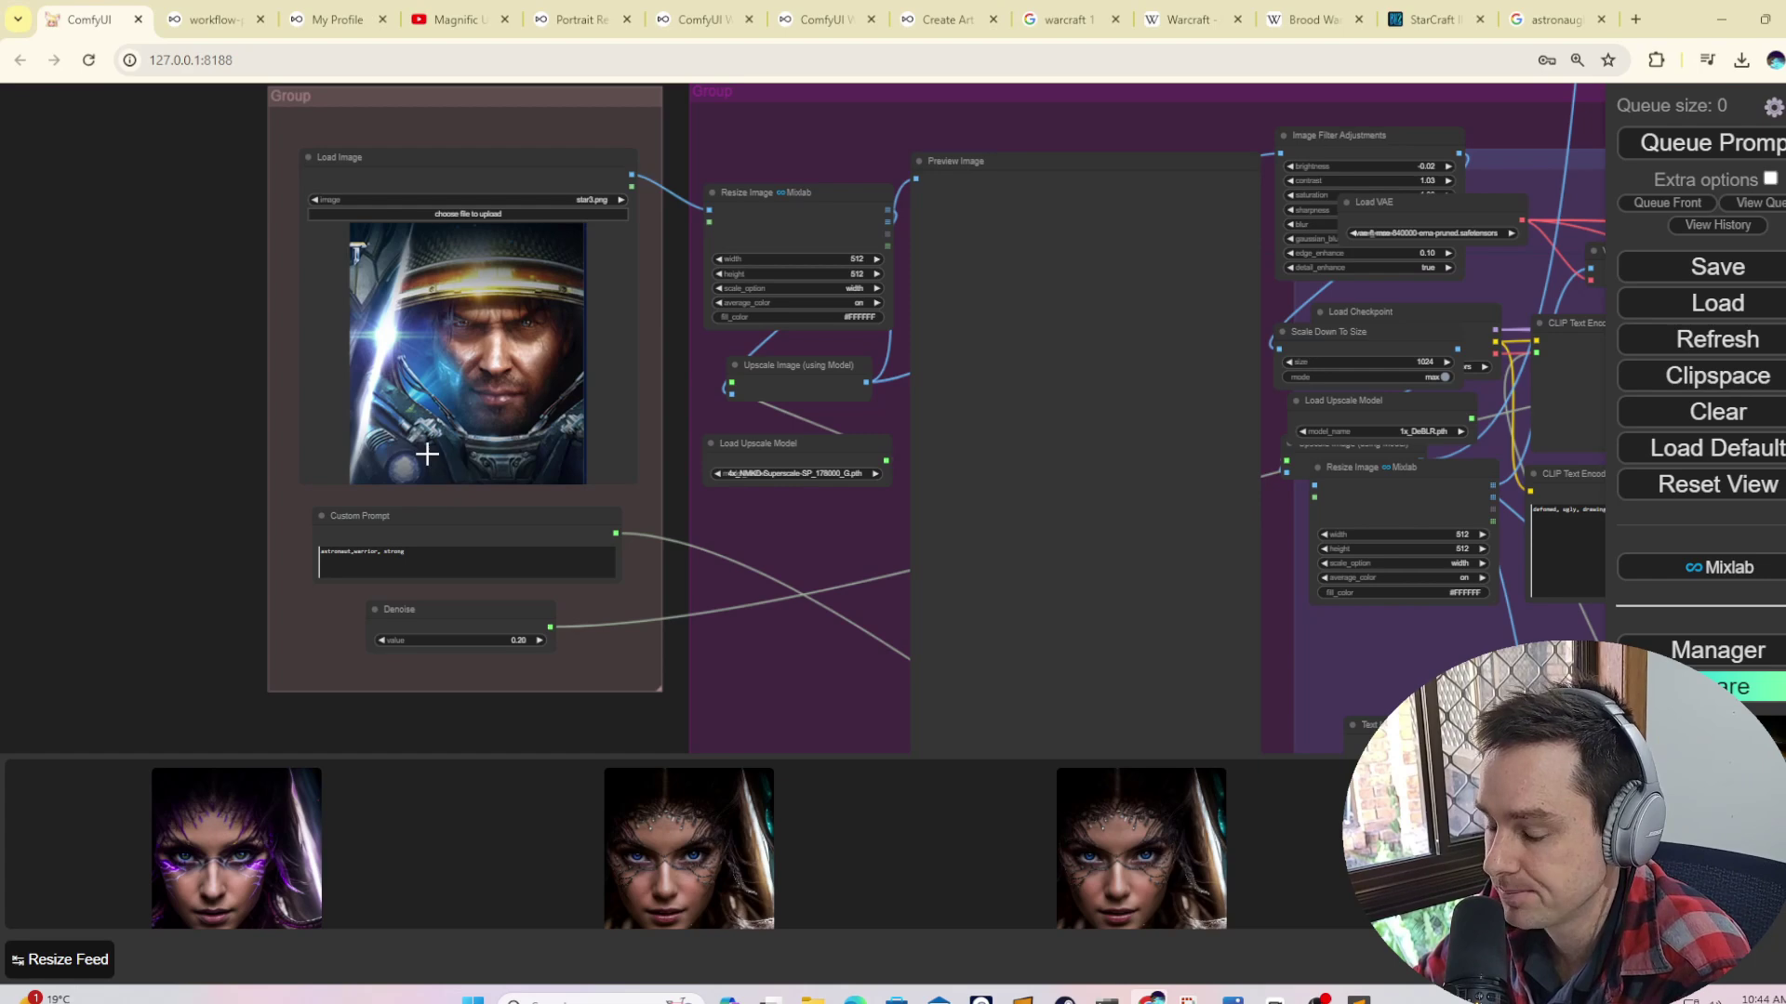
# - Open the Load Image node's file chooser to show where the input picture is uploaded, and dismiss it without choosing a file
pyautogui.scroll(8, 351, 529)
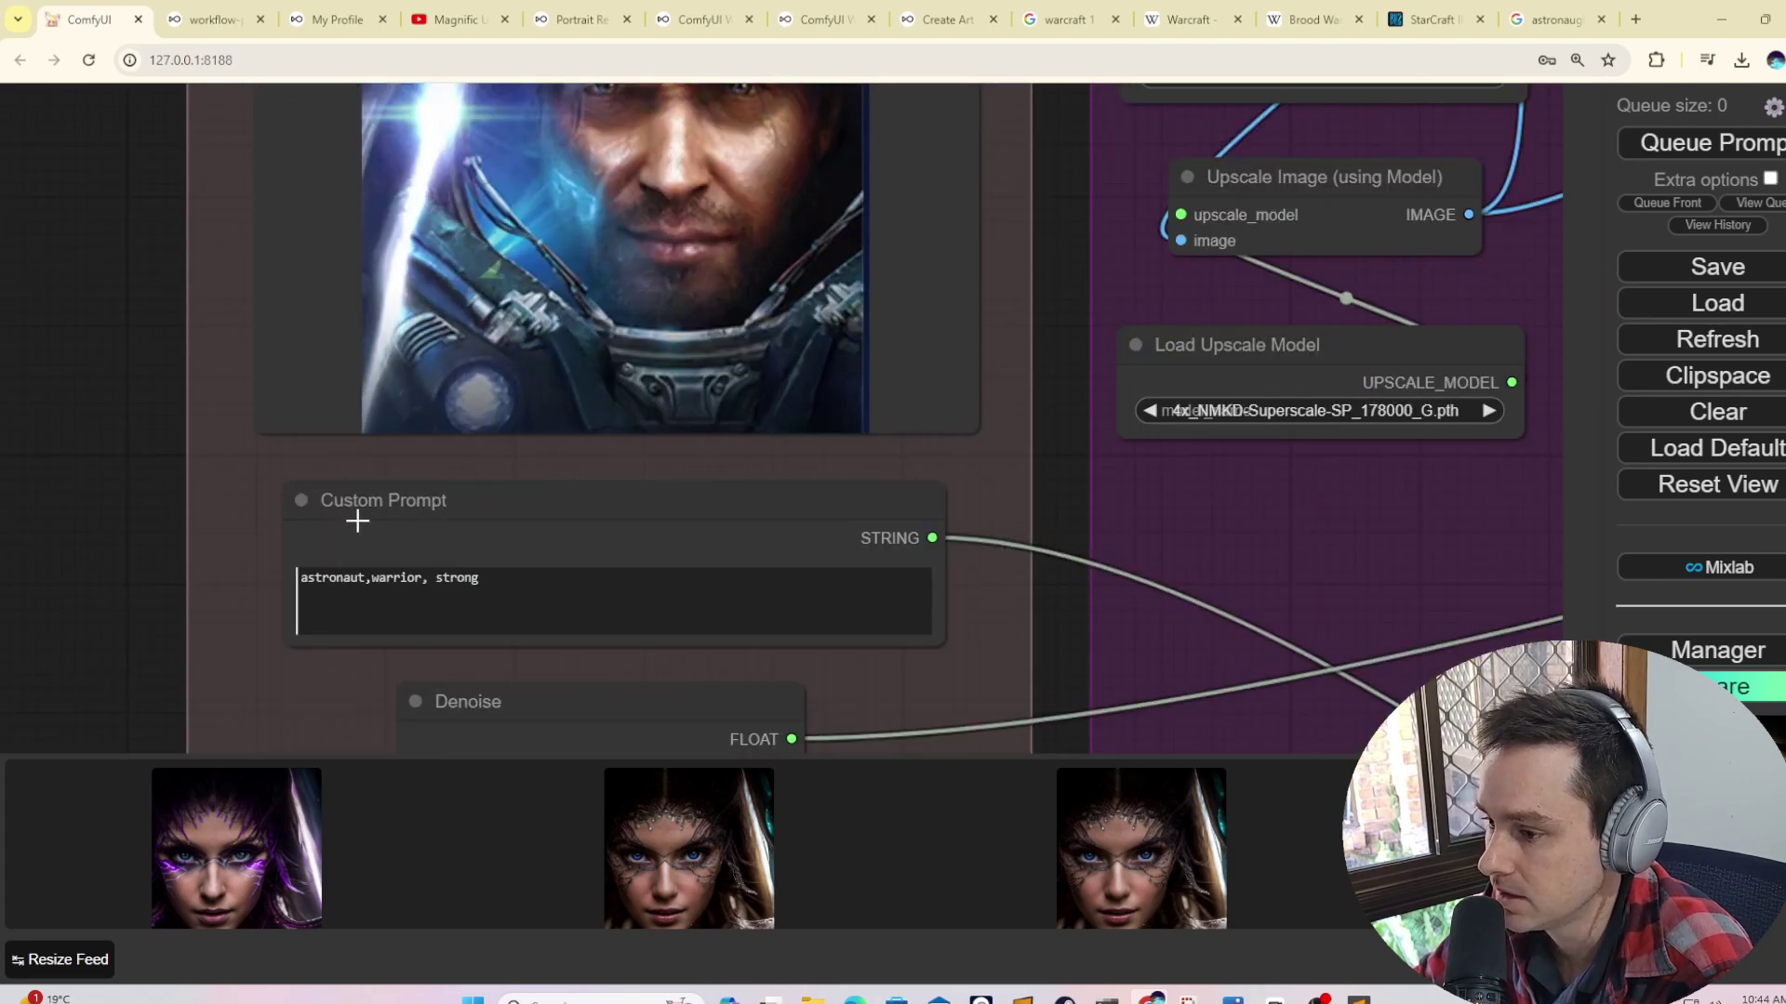
pyautogui.scroll(-6, 139, 386)
pyautogui.click(476, 241)
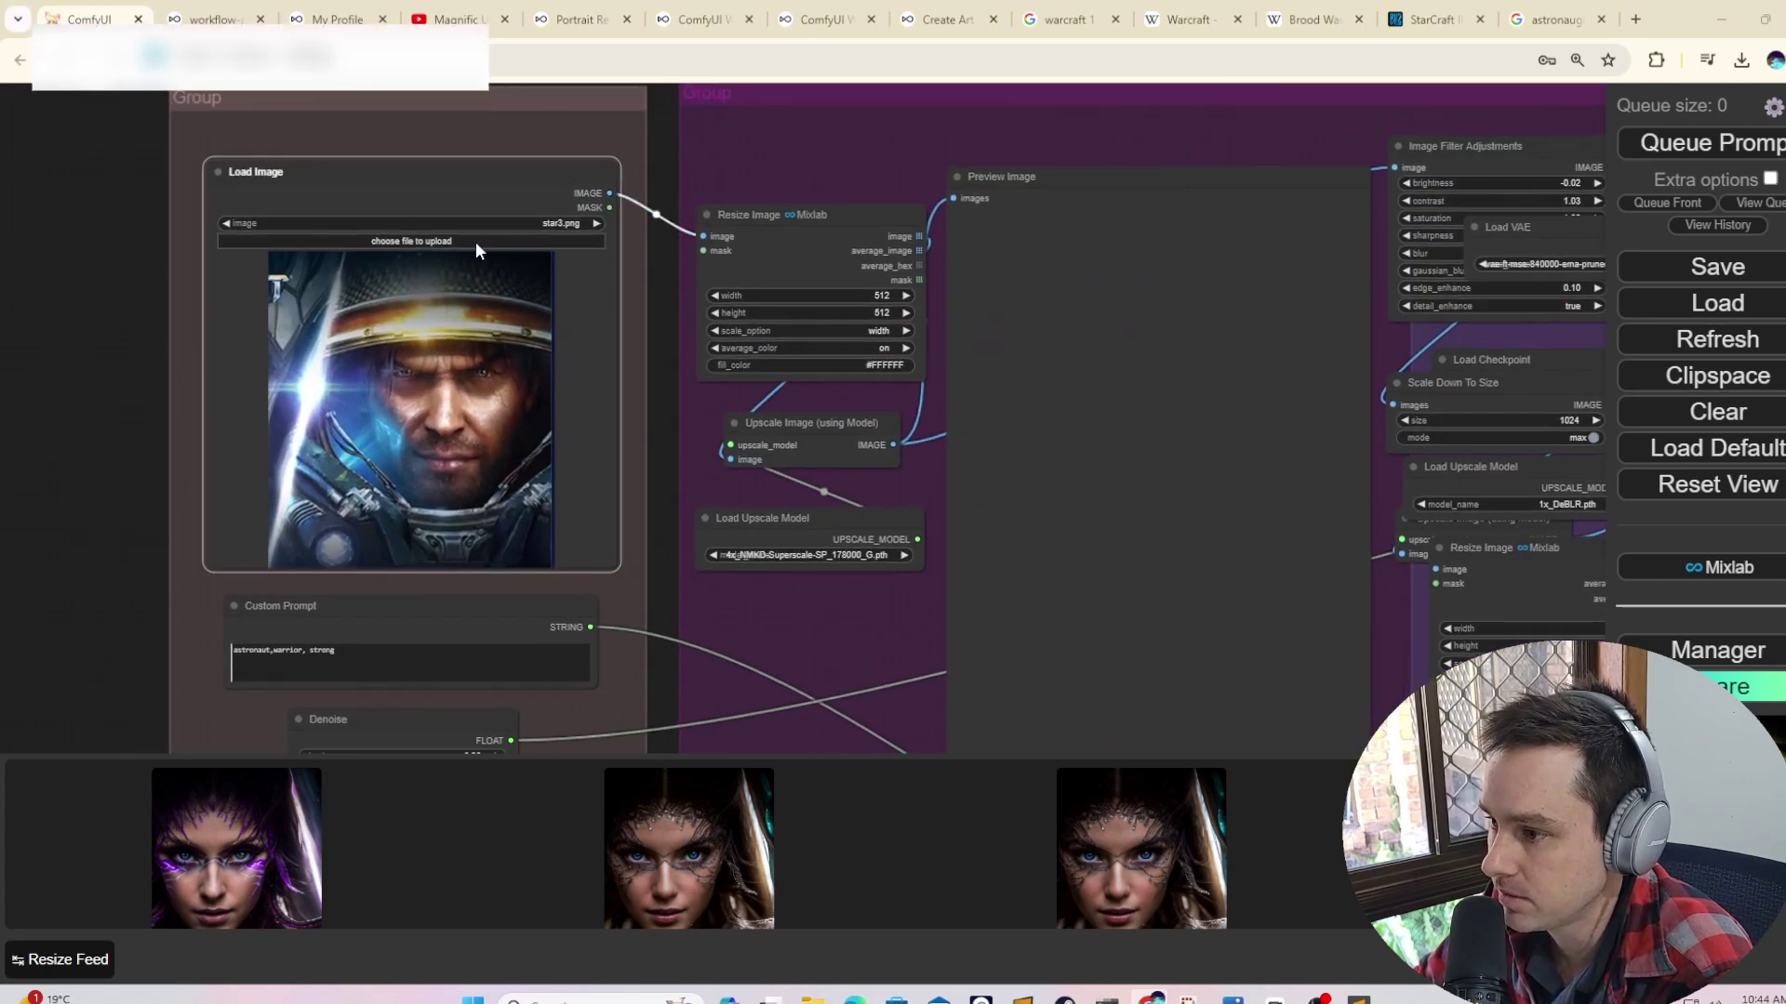
pyautogui.click(847, 485)
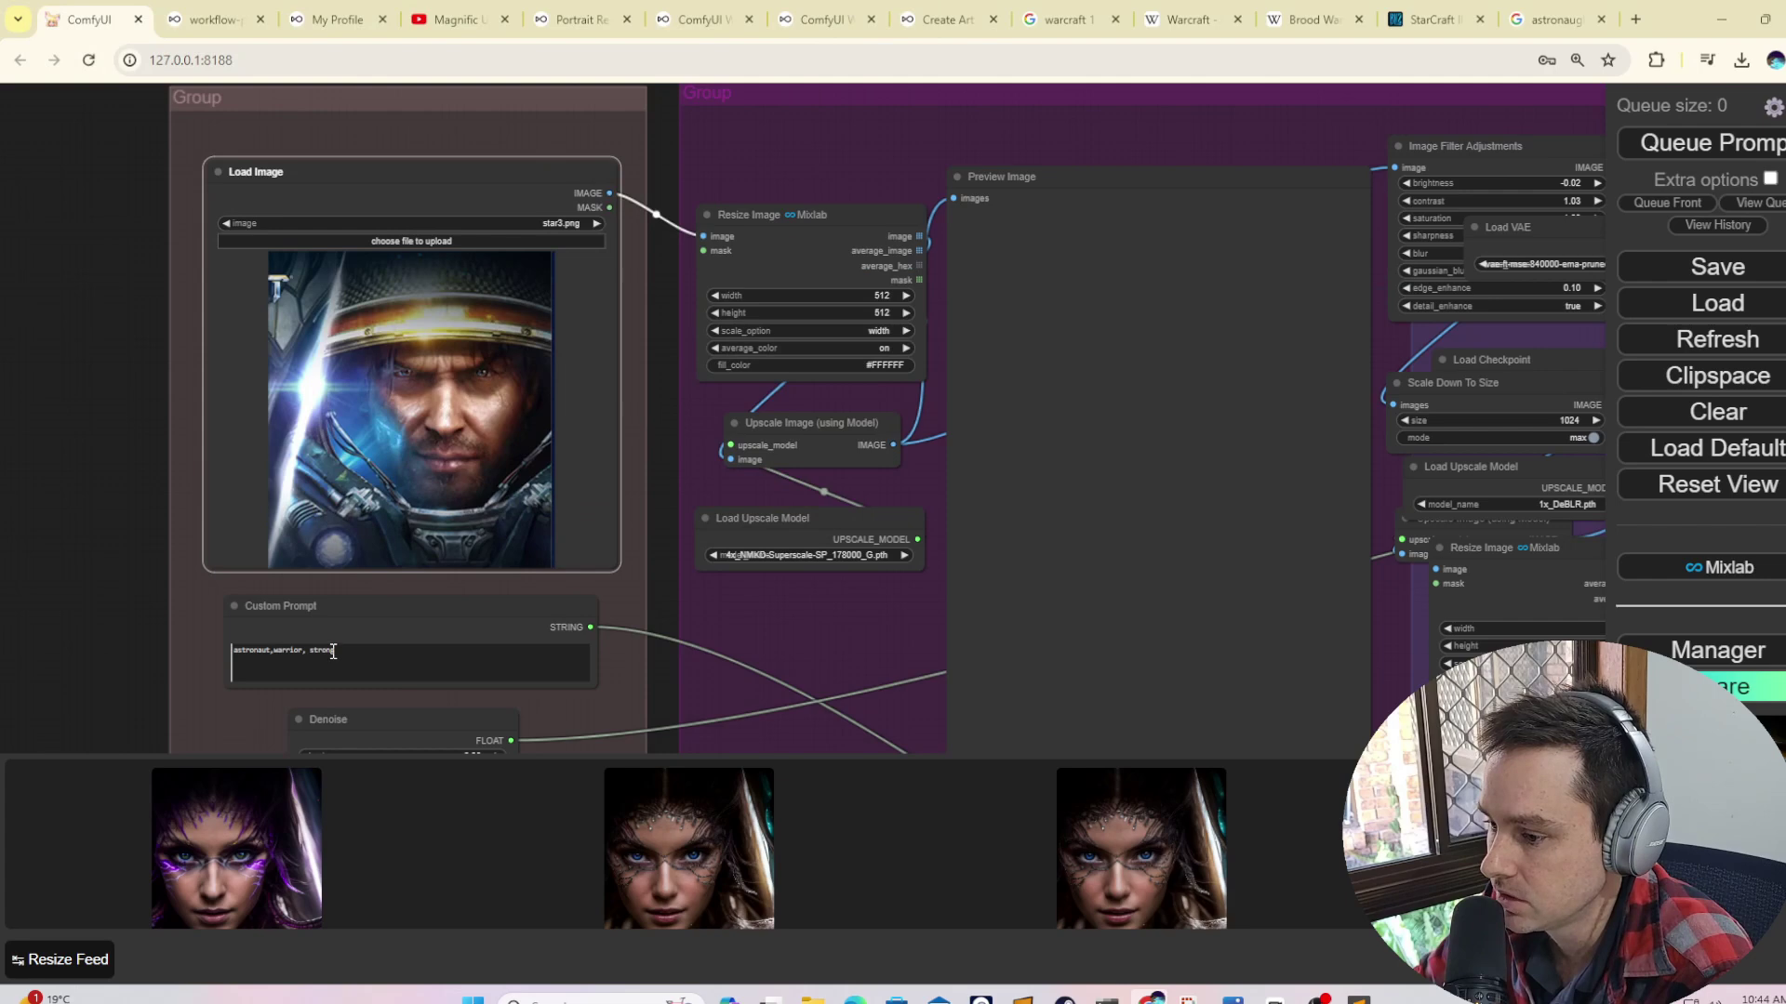
# - Review the text in the Custom Prompt node and the value of the Denoise node in the input group
pyautogui.scroll(5, 138, 634)
pyautogui.moveTo(147, 641); pyautogui.dragTo(68, 563)
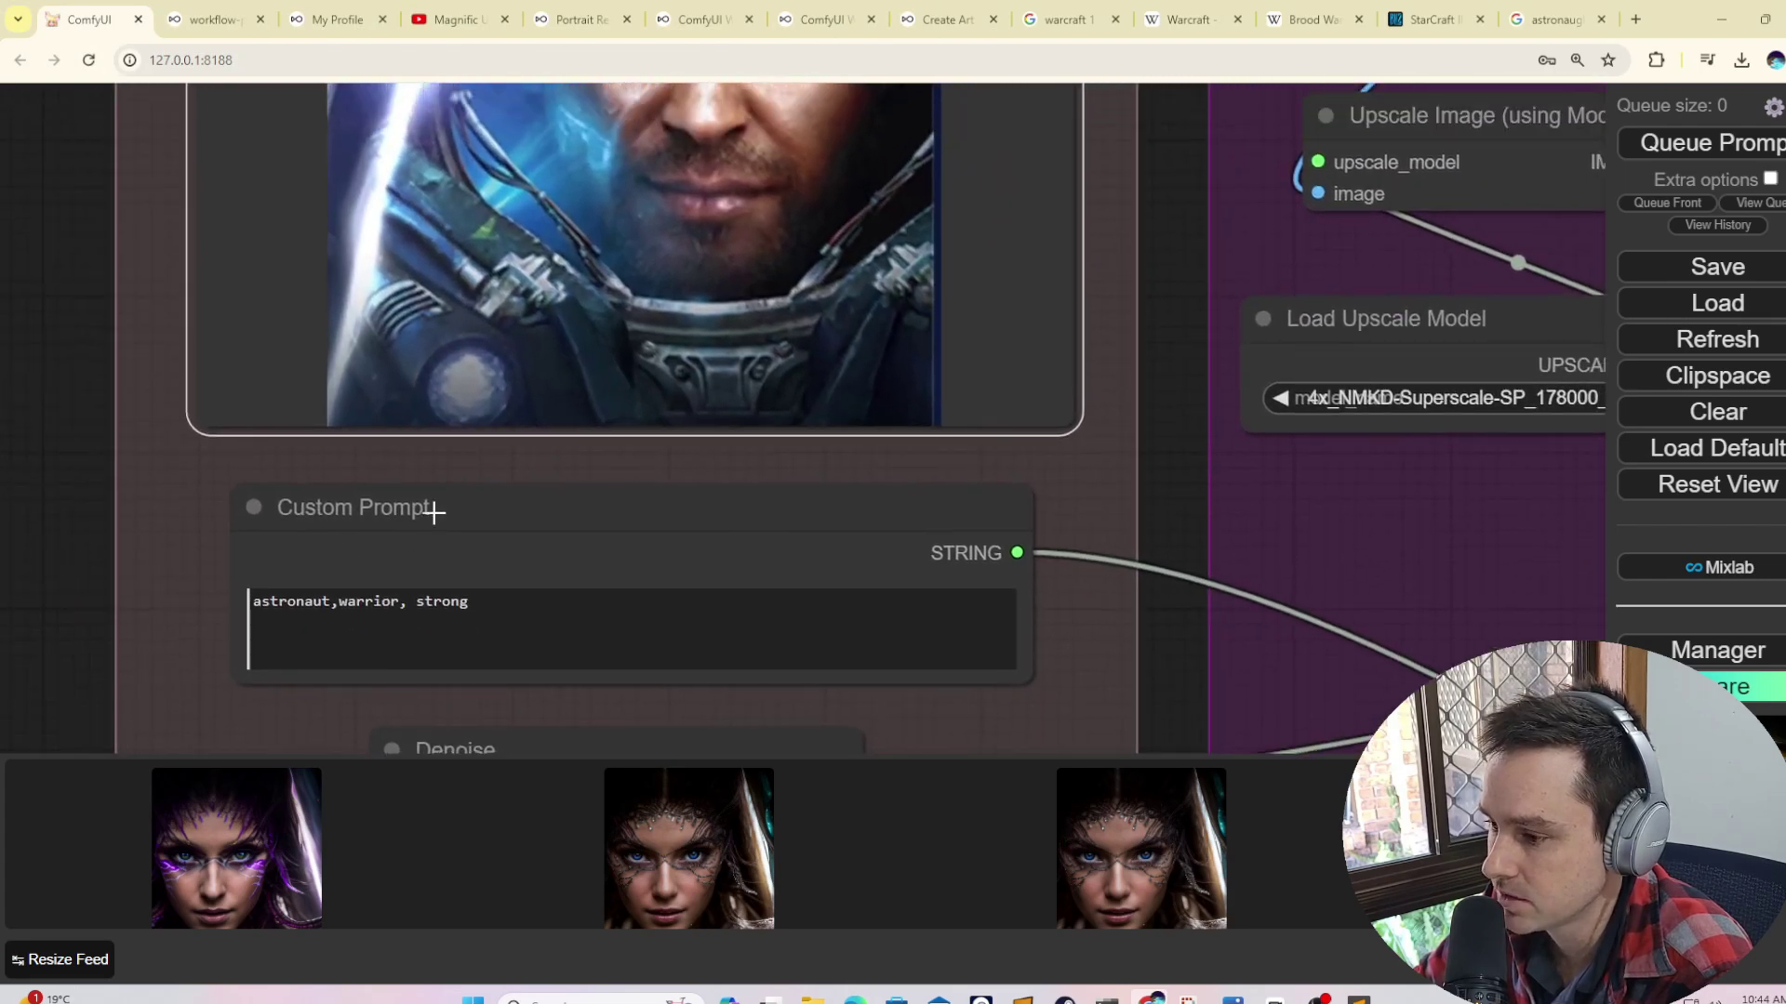
pyautogui.doubleClick(326, 613)
pyautogui.hotkey('ctrl', 'a')
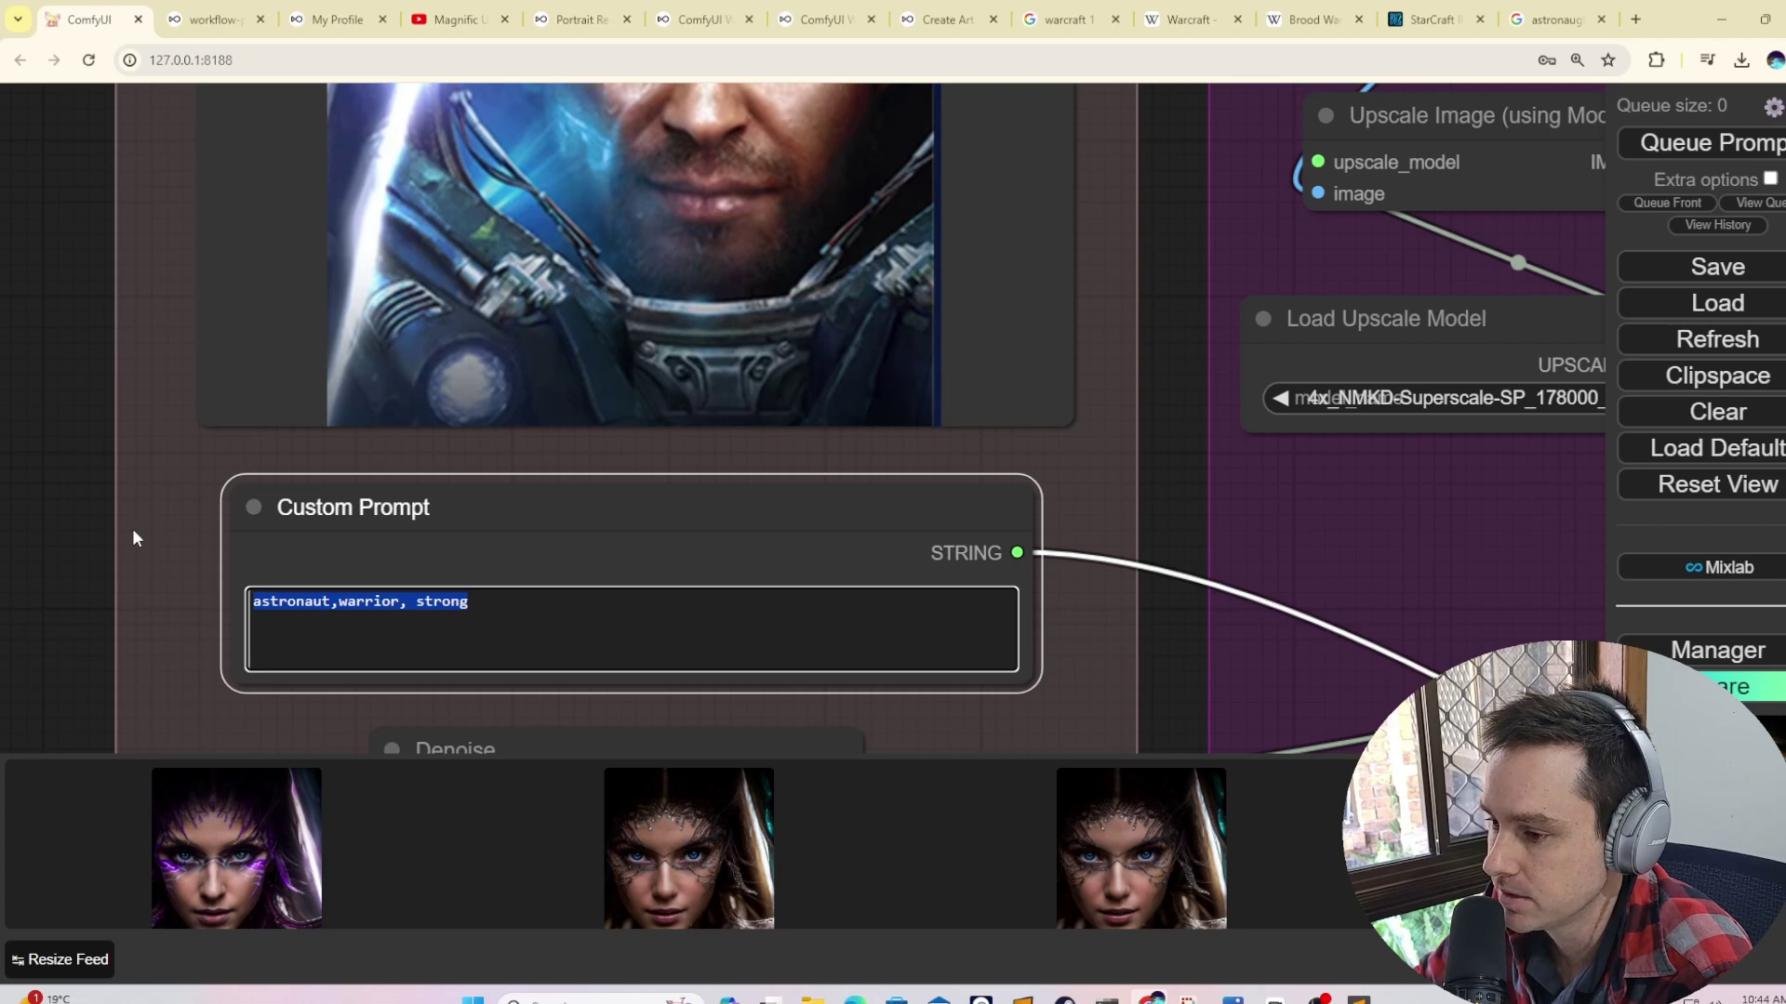
pyautogui.moveTo(132, 537); pyautogui.dragTo(117, 363)
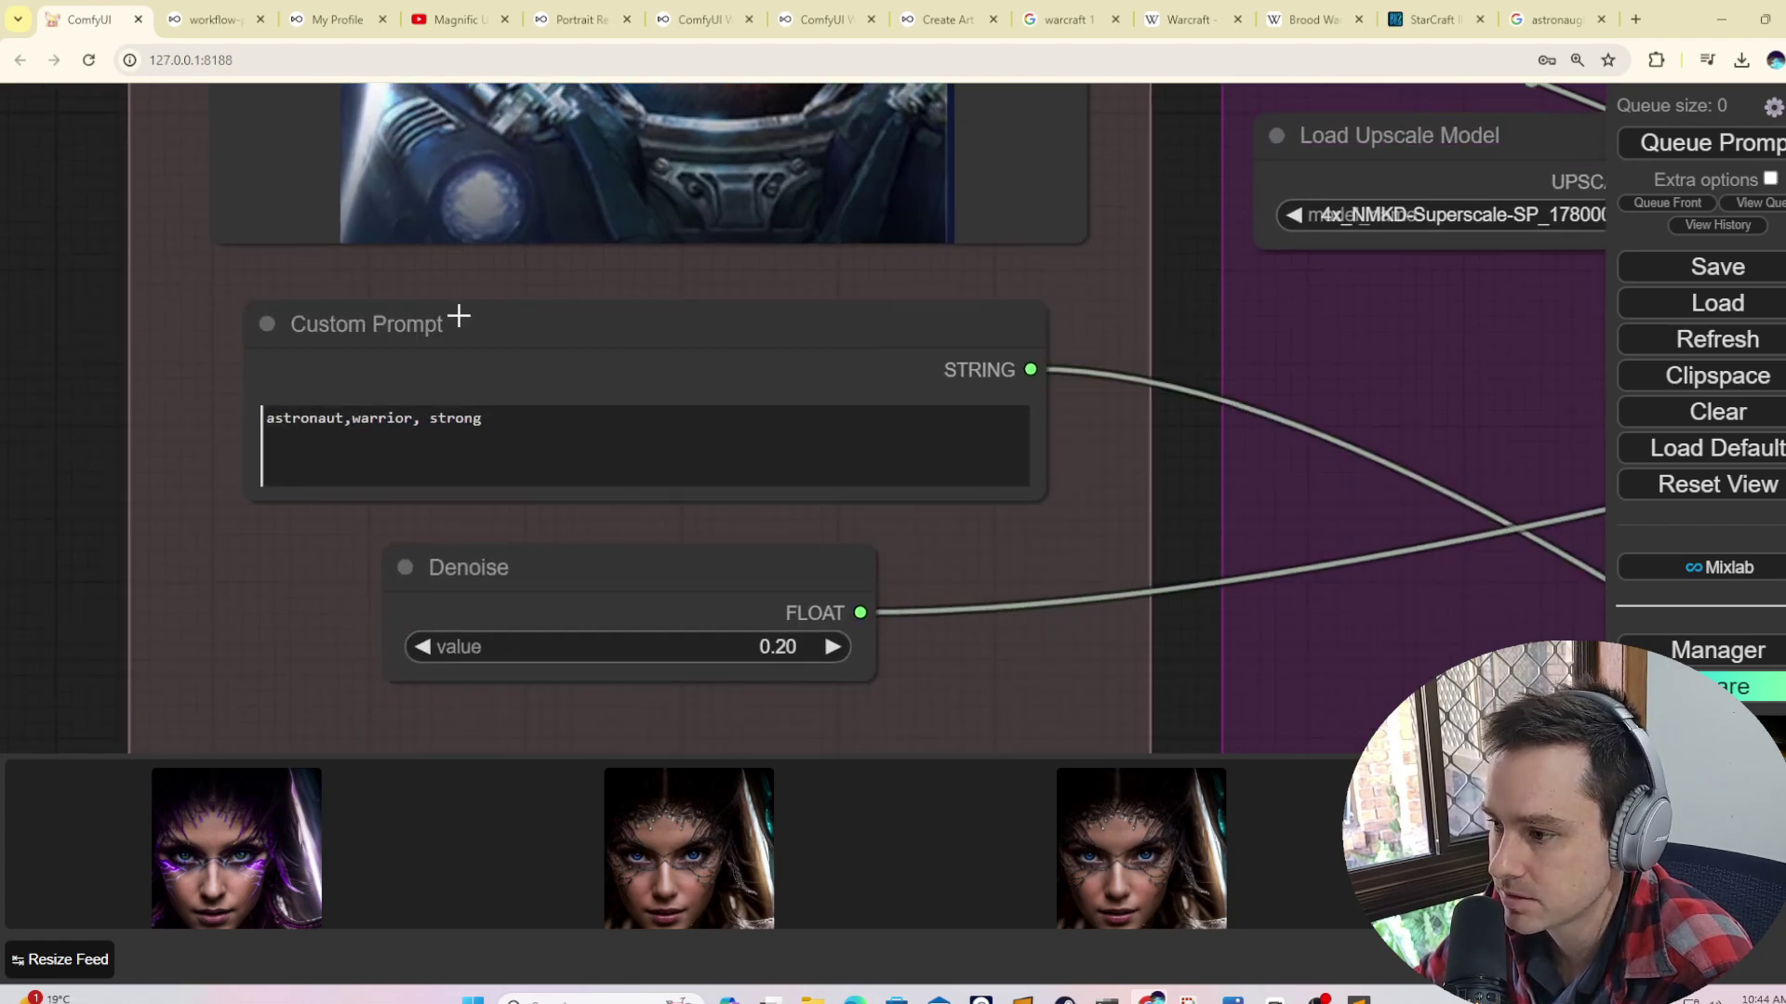
pyautogui.scroll(-5, 61, 437)
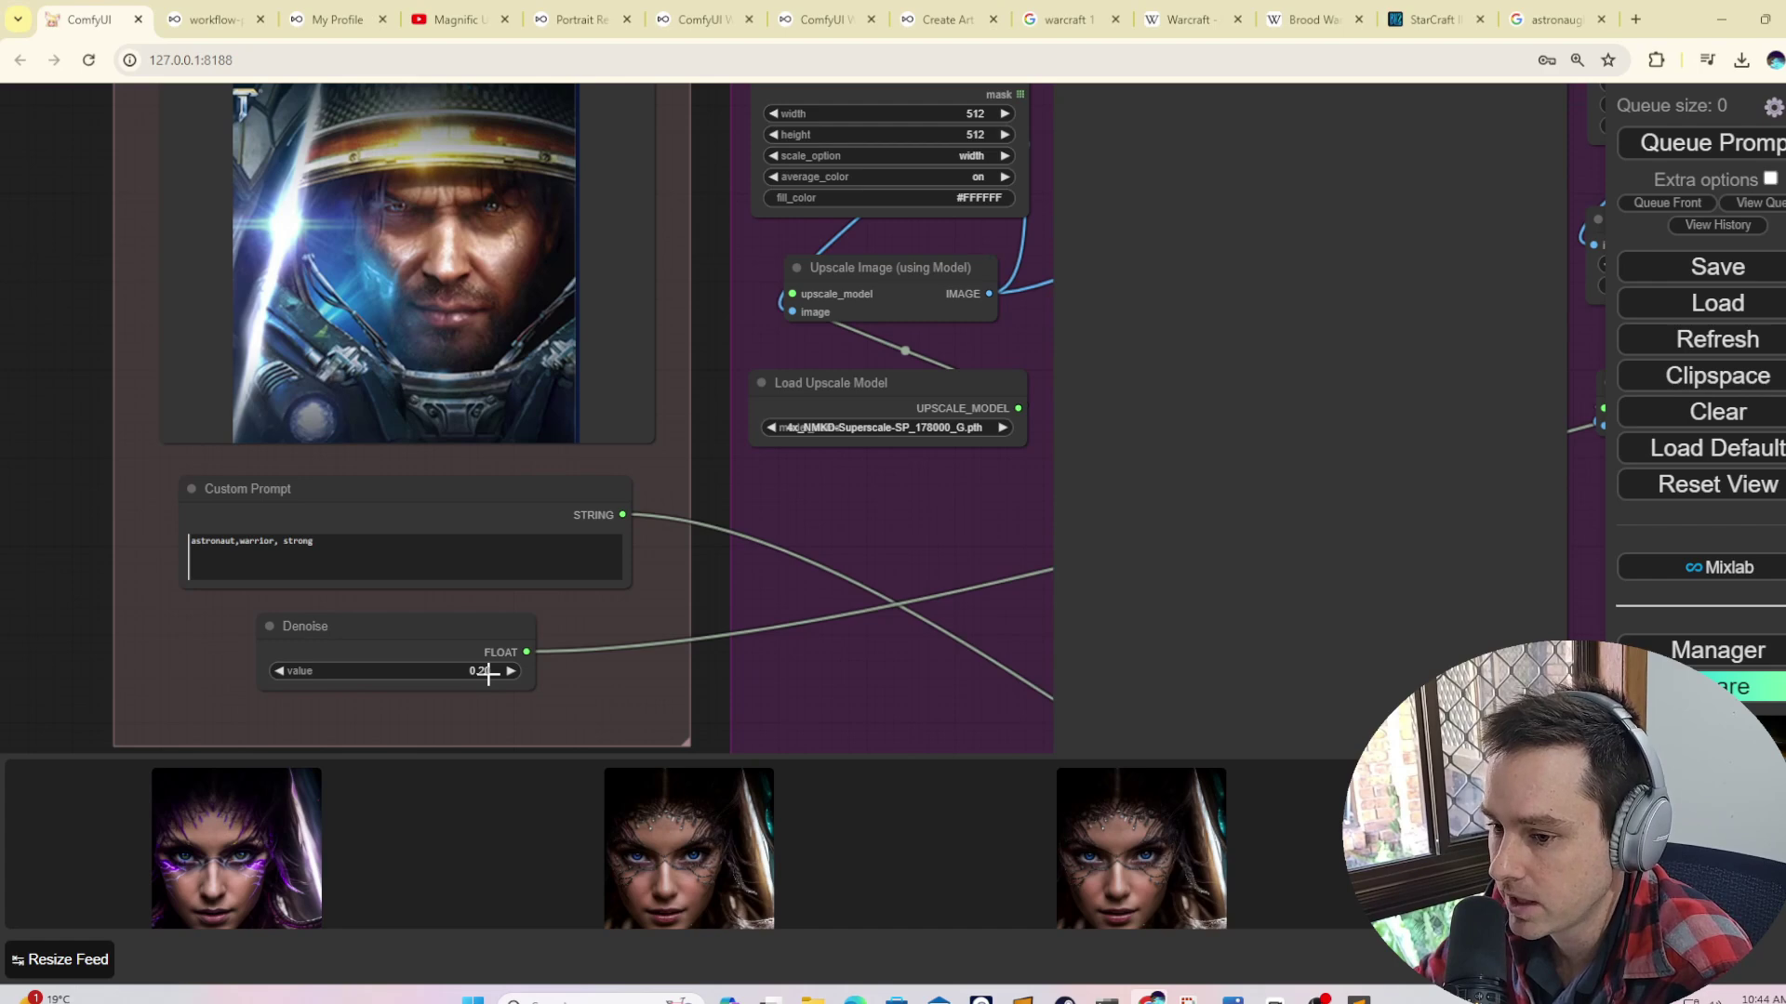
pyautogui.scroll(-4, 104, 509)
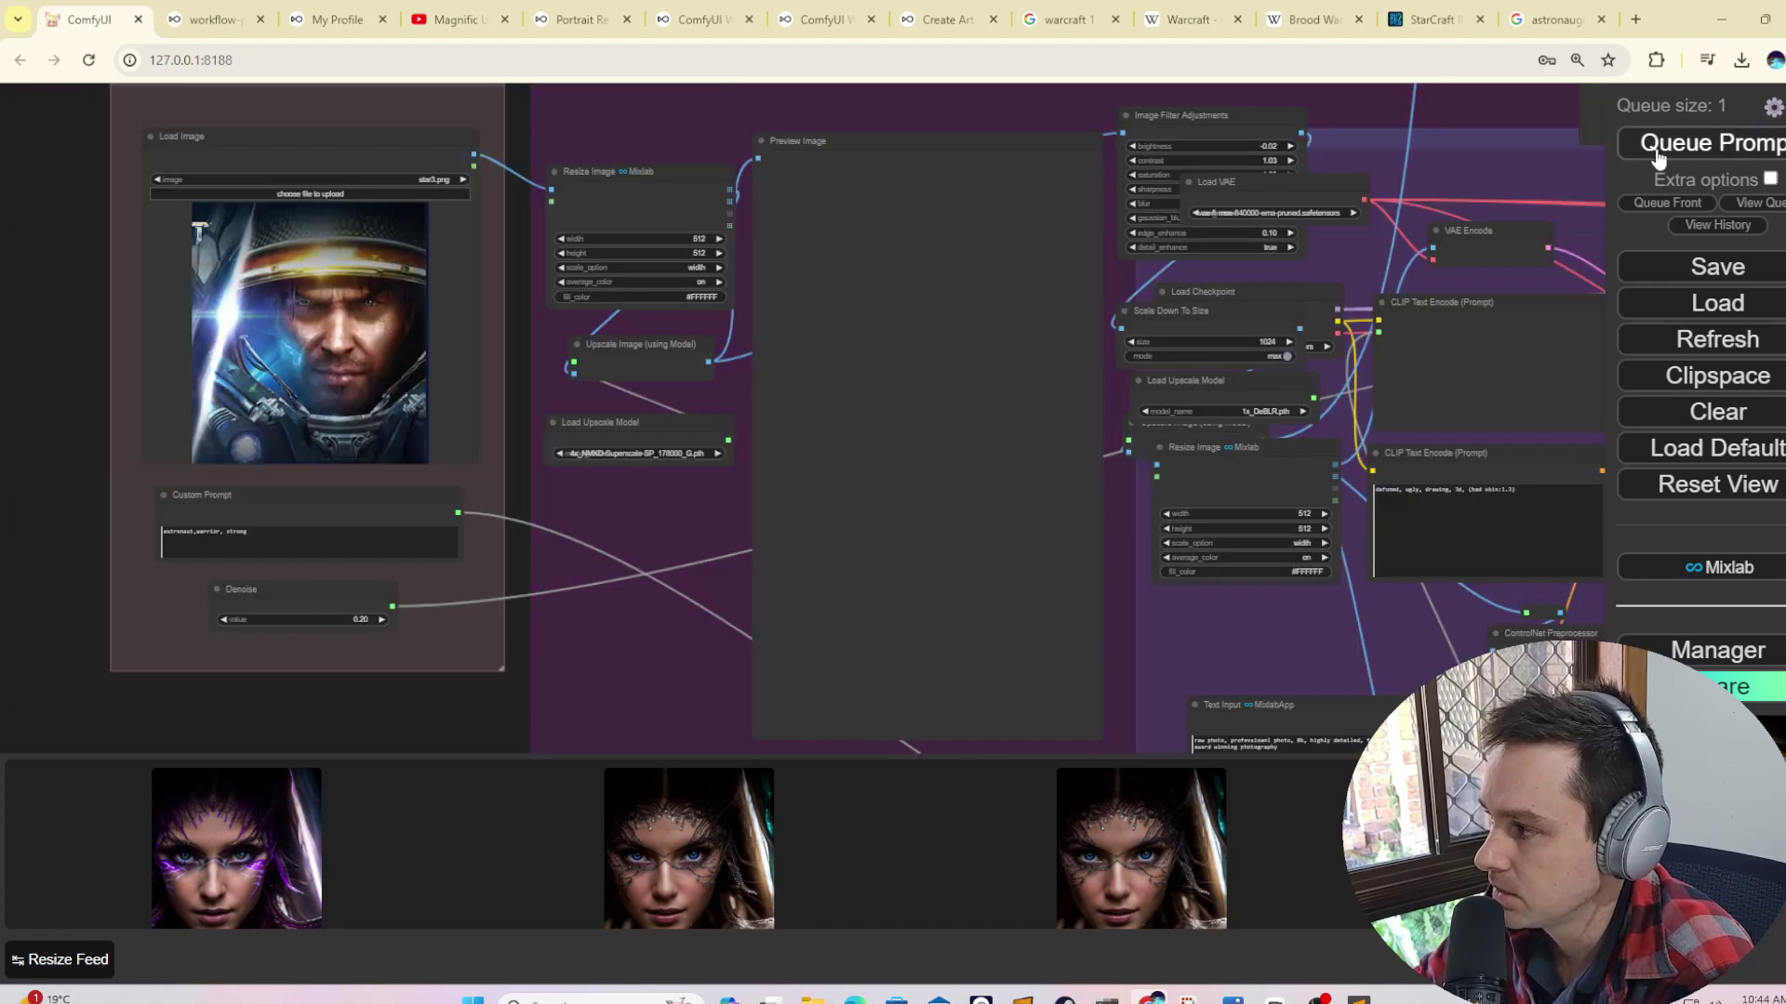
# - Queue the workflow with star3.png as the input image and follow its processing through the node groups
pyautogui.click(1657, 149)
pyautogui.scroll(-5, 741, 506)
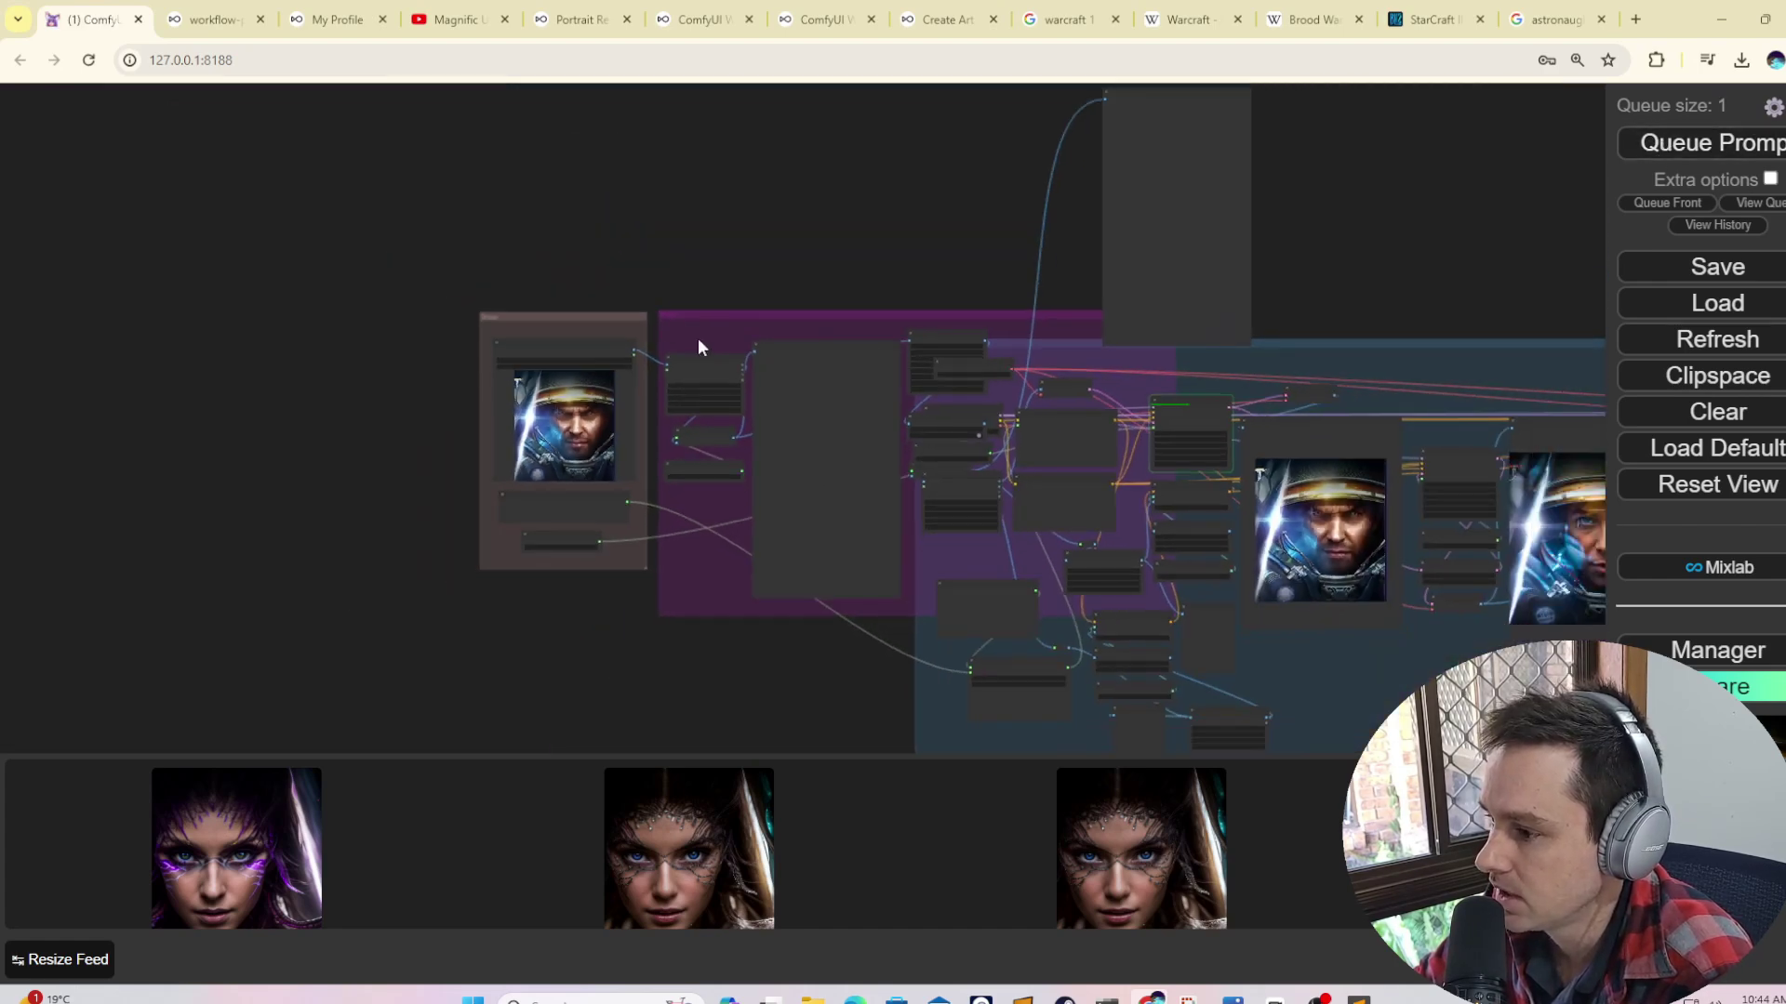
pyautogui.moveTo(930, 260); pyautogui.dragTo(465, 218)
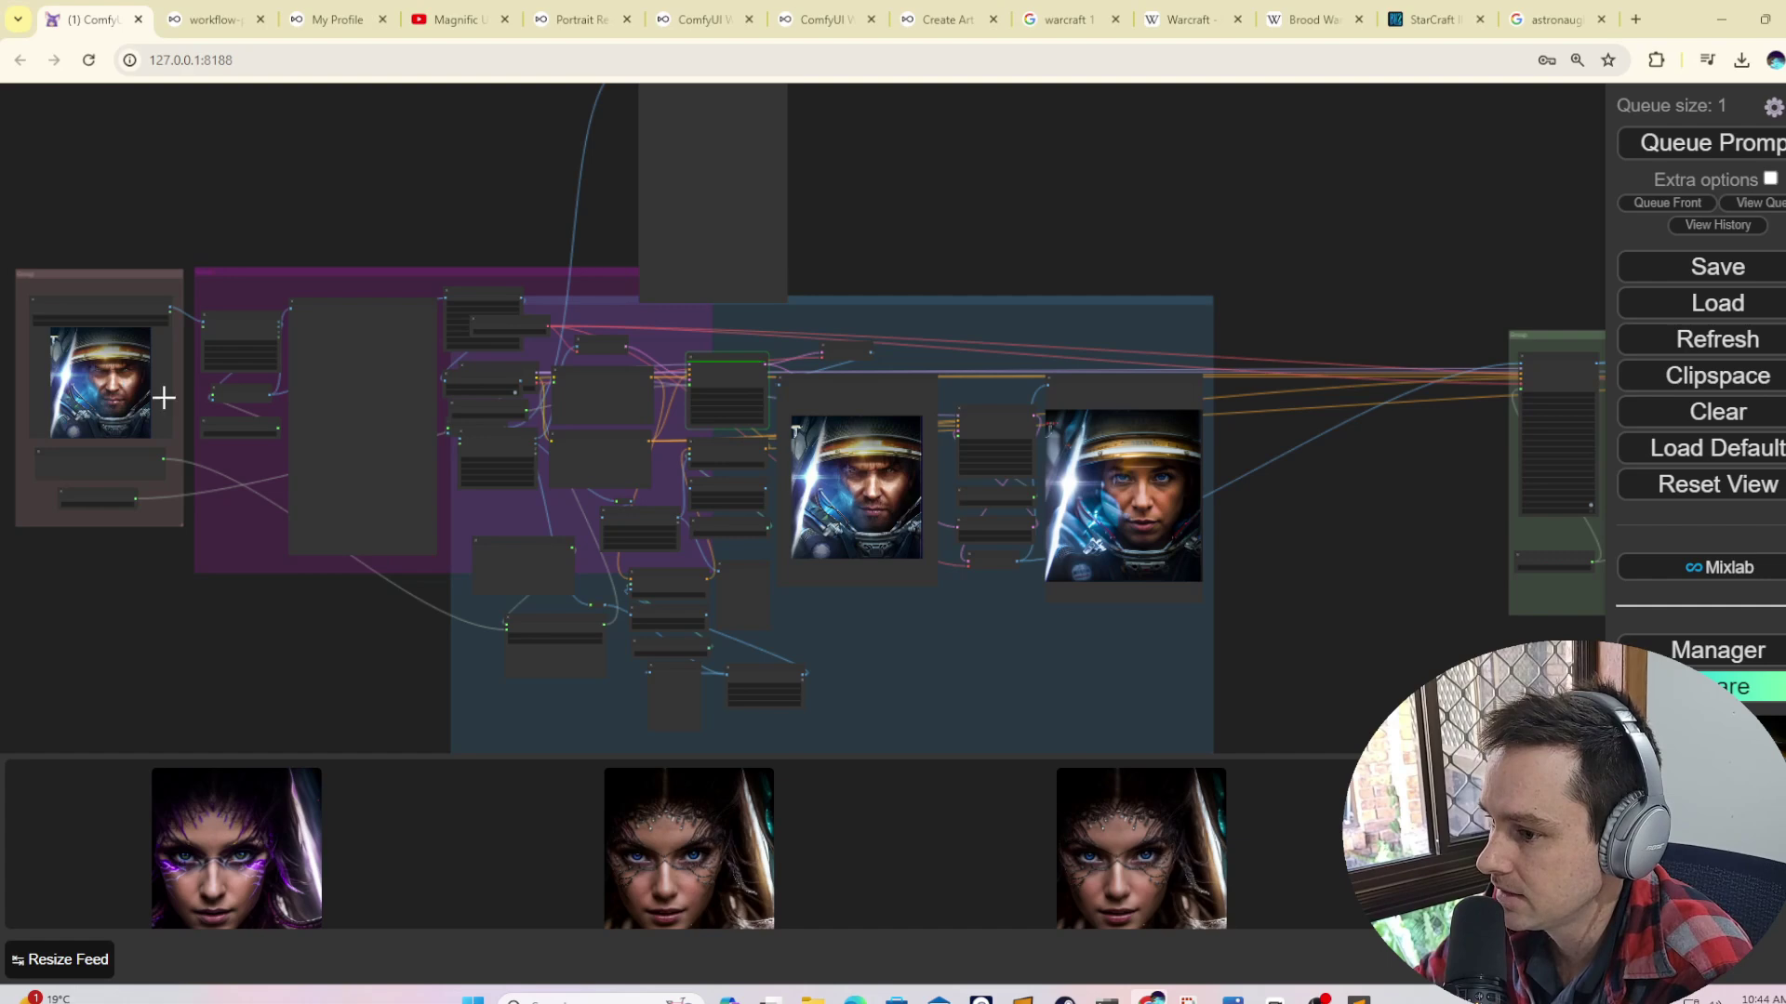
pyautogui.scroll(8, 837, 483)
pyautogui.scroll(-3, 1123, 309)
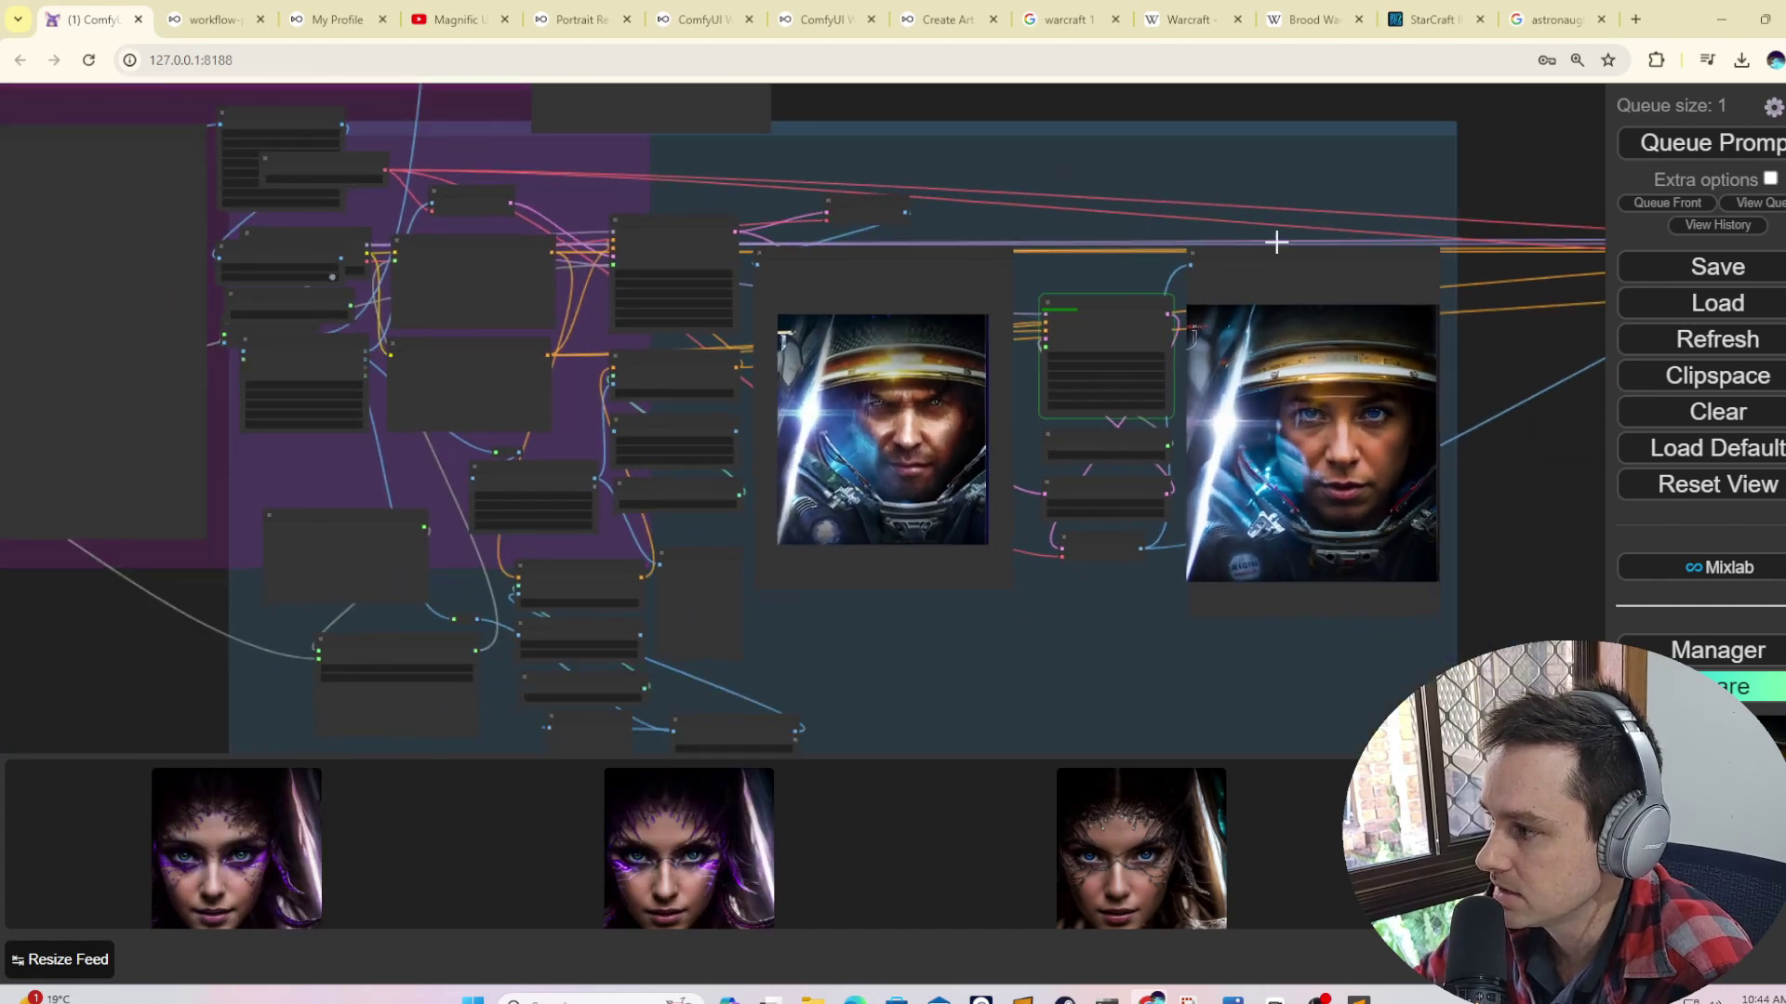
# - Examine the second KSampler with its Denoise and Upscale Latent By nodes, and the Ultimate SD Upscale node with its preview image
pyautogui.scroll(1, 1427, 159)
pyautogui.scroll(5, 808, 449)
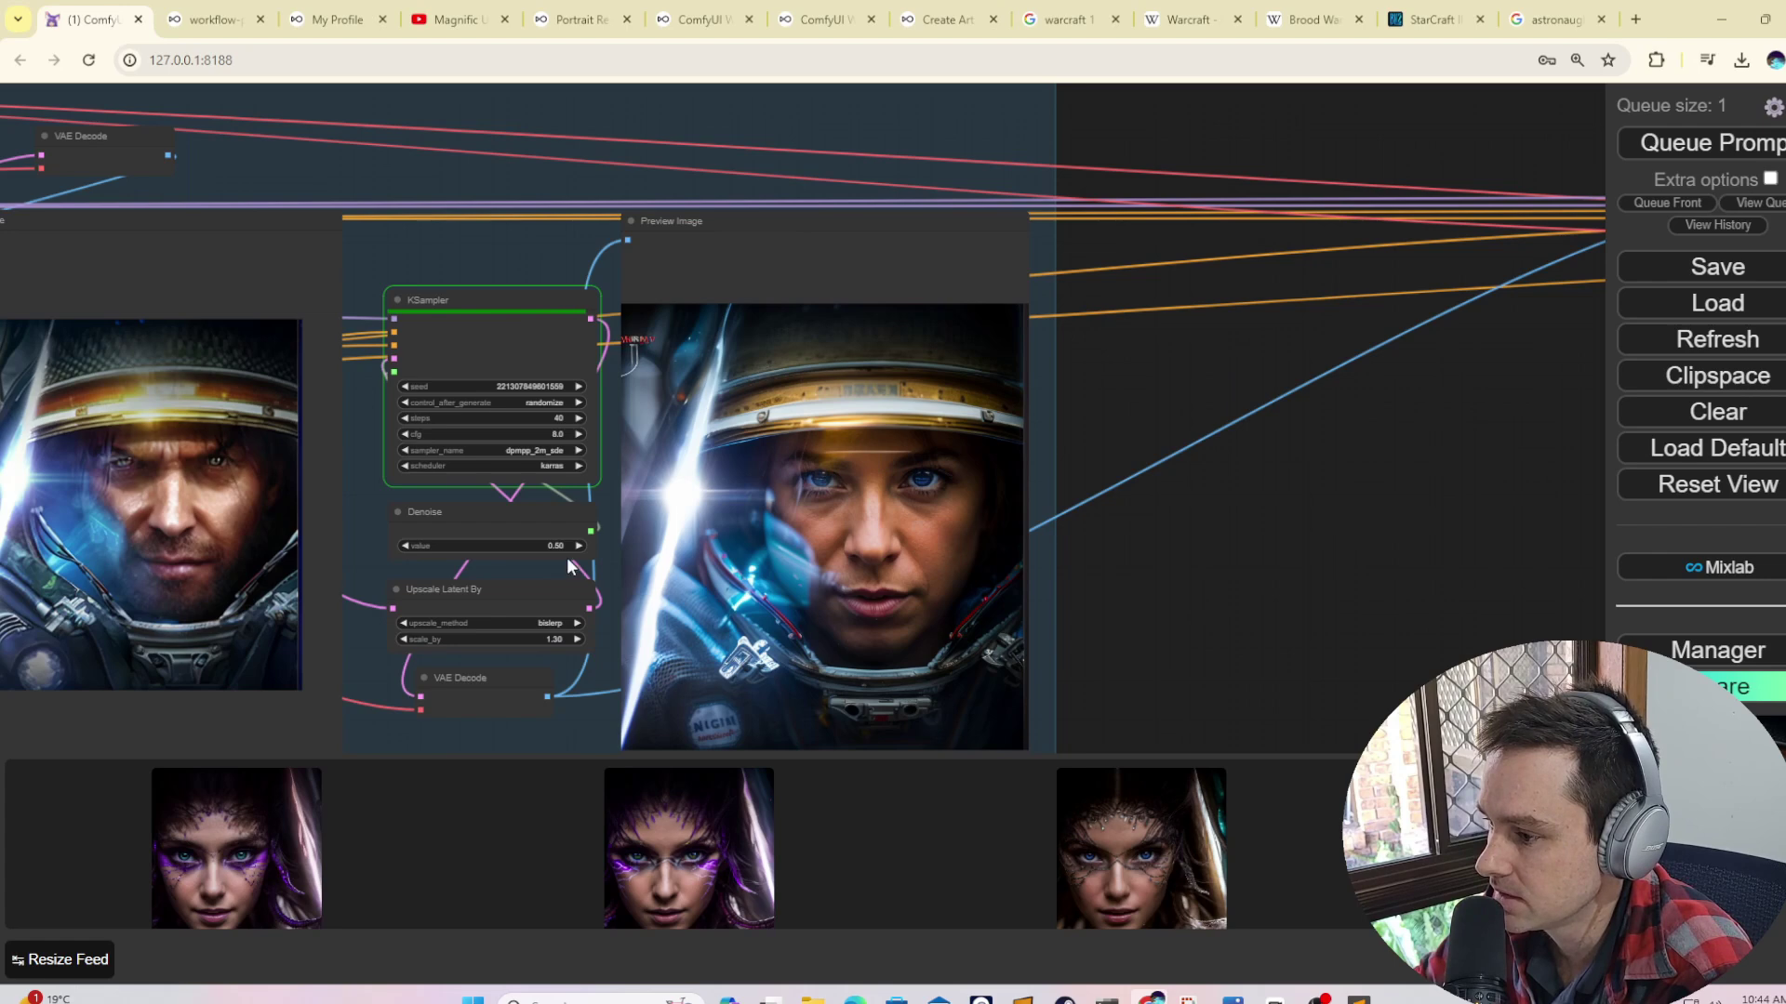
pyautogui.scroll(9, 556, 557)
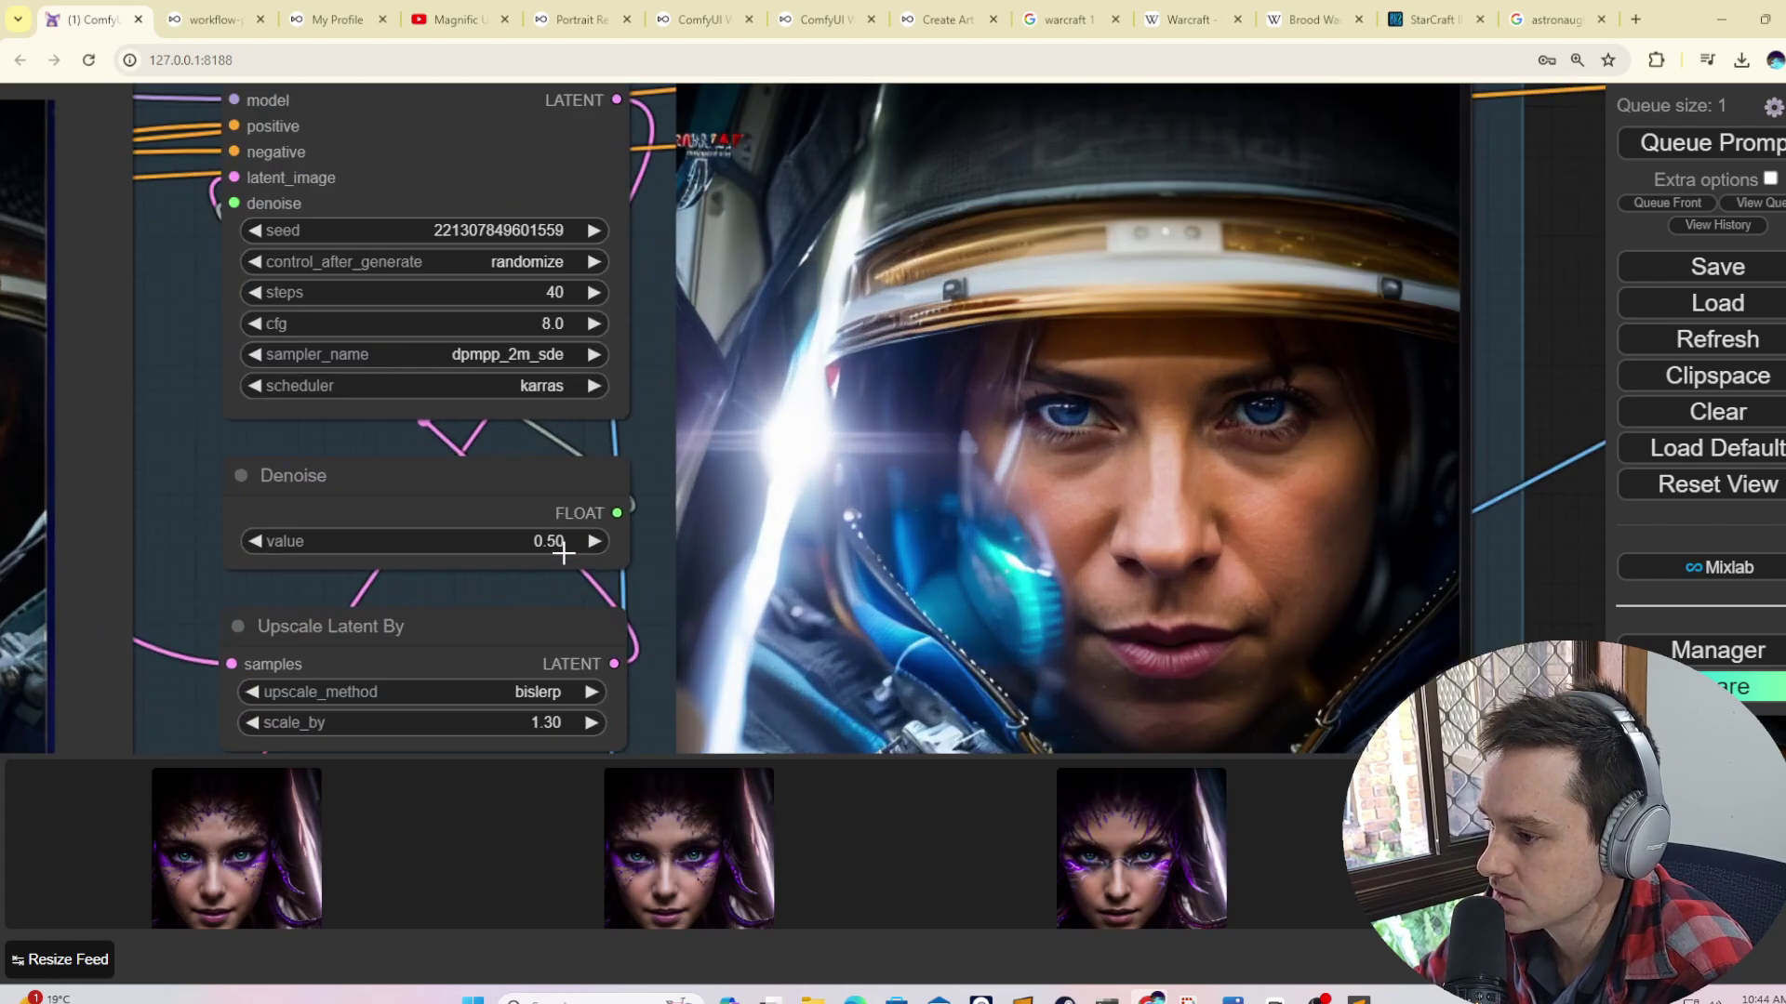
pyautogui.scroll(-12, 534, 549)
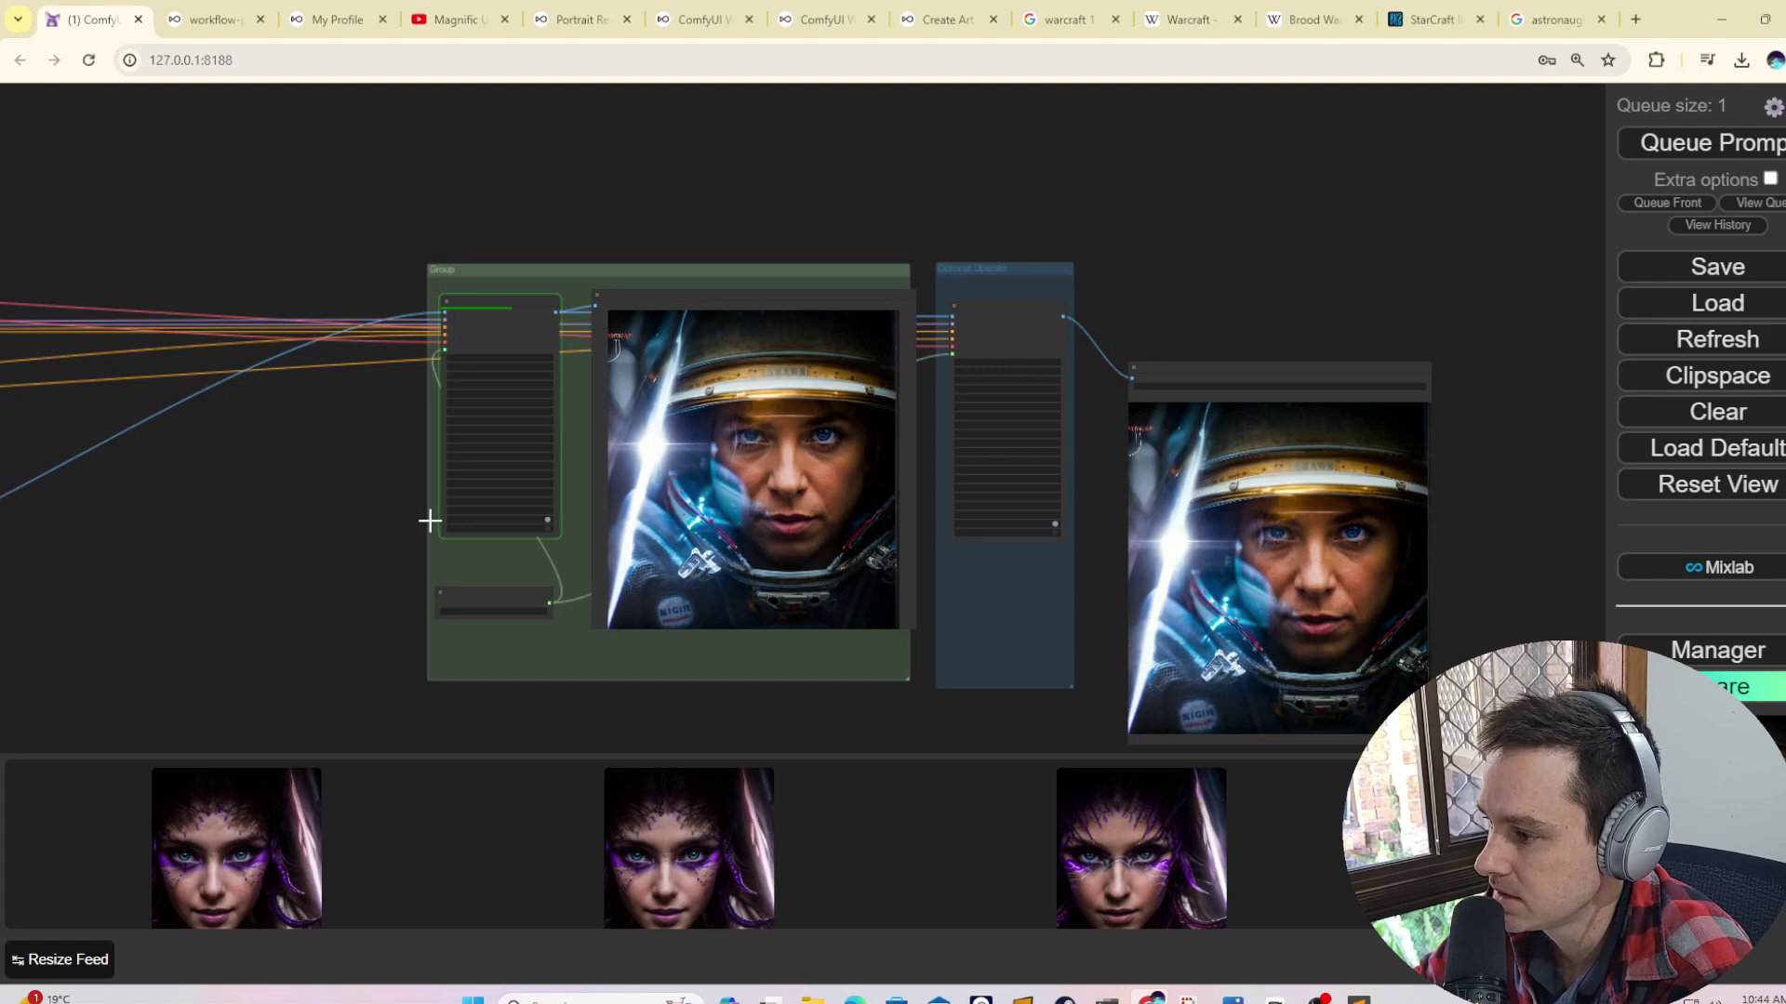
pyautogui.scroll(8, 721, 478)
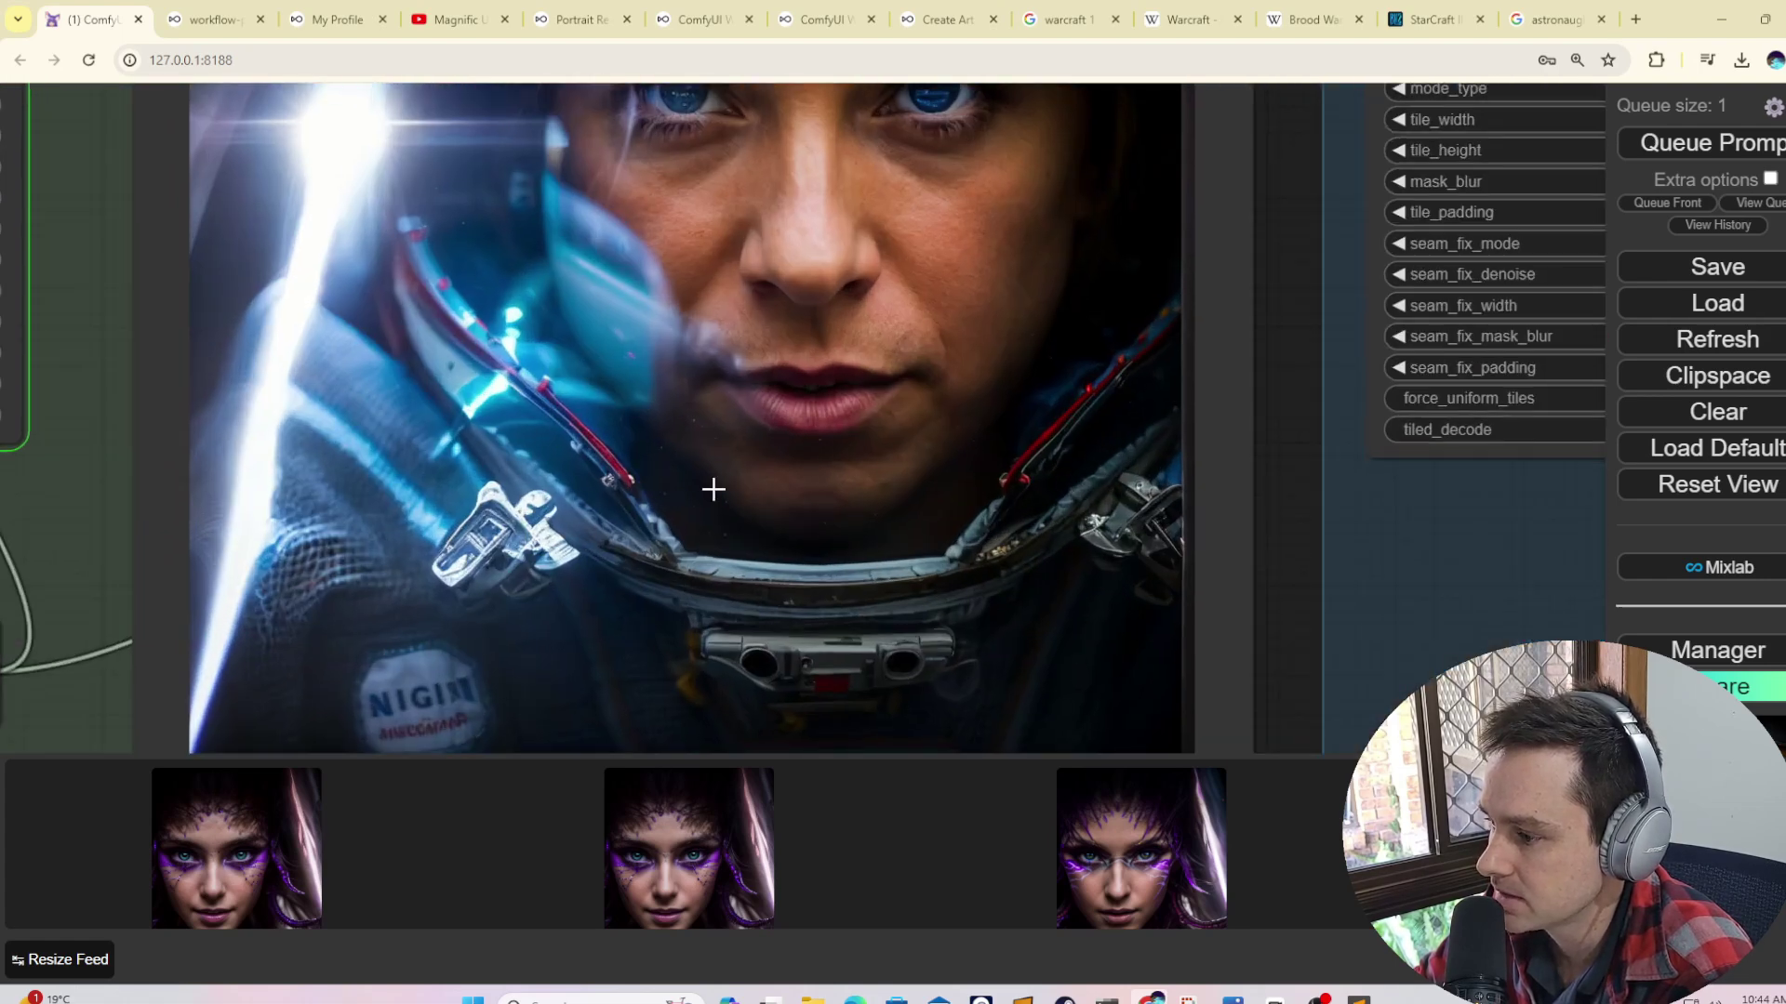
pyautogui.scroll(-6, 1063, 553)
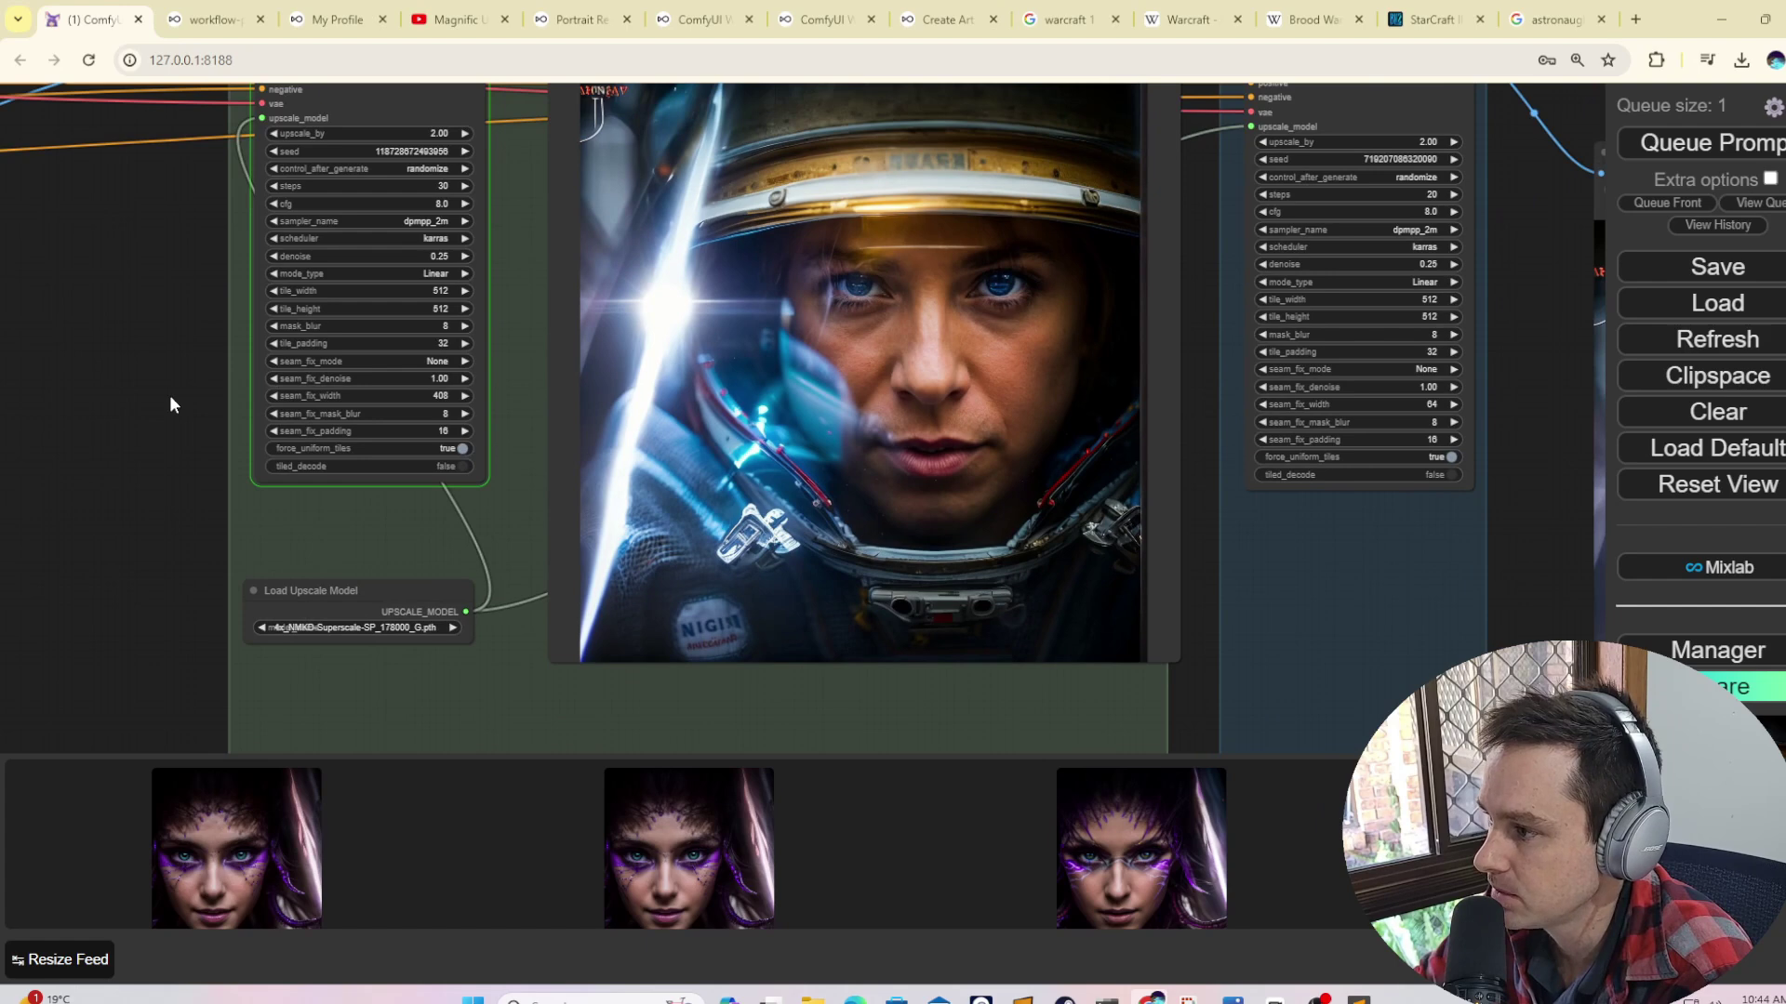
pyautogui.moveTo(505, 347); pyautogui.dragTo(355, 458)
pyautogui.scroll(4, 654, 327)
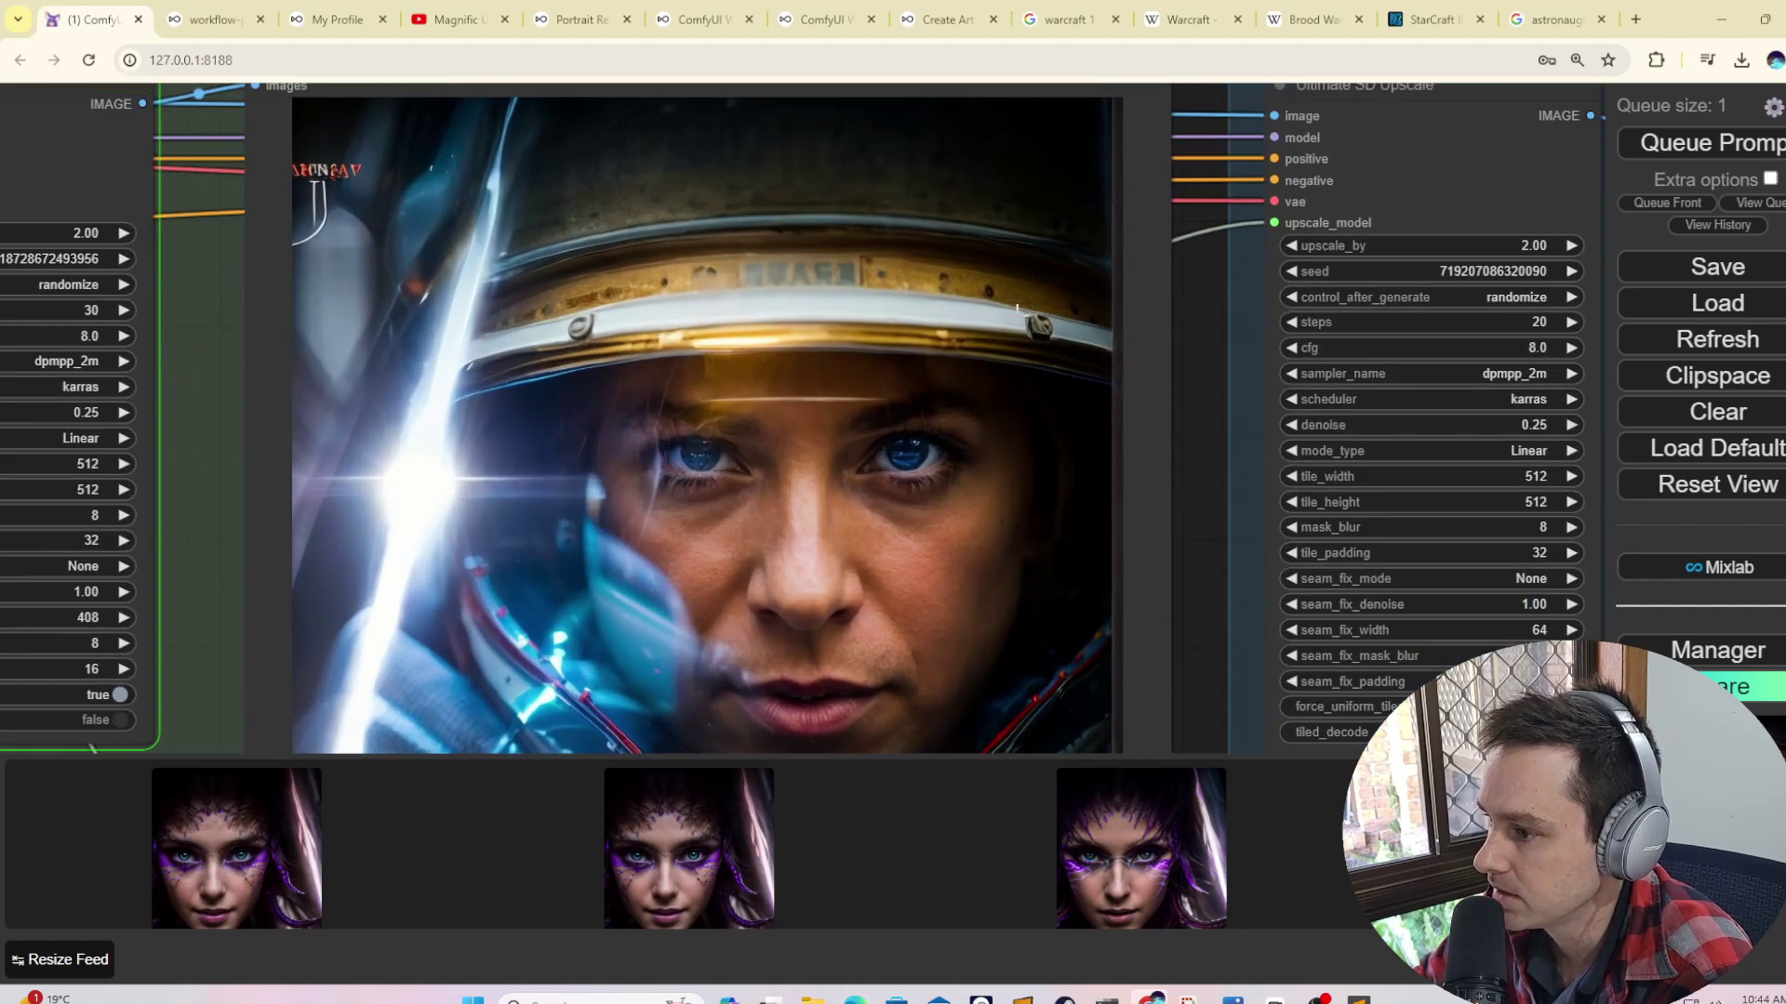
# - Compare the original portrait in the Load Image node with the re-imagined preview in the upscale group
pyautogui.scroll(-9, 558, 429)
pyautogui.moveTo(216, 489); pyautogui.dragTo(1428, 545)
pyautogui.moveTo(498, 138); pyautogui.dragTo(1689, 150)
pyautogui.scroll(12, 346, 339)
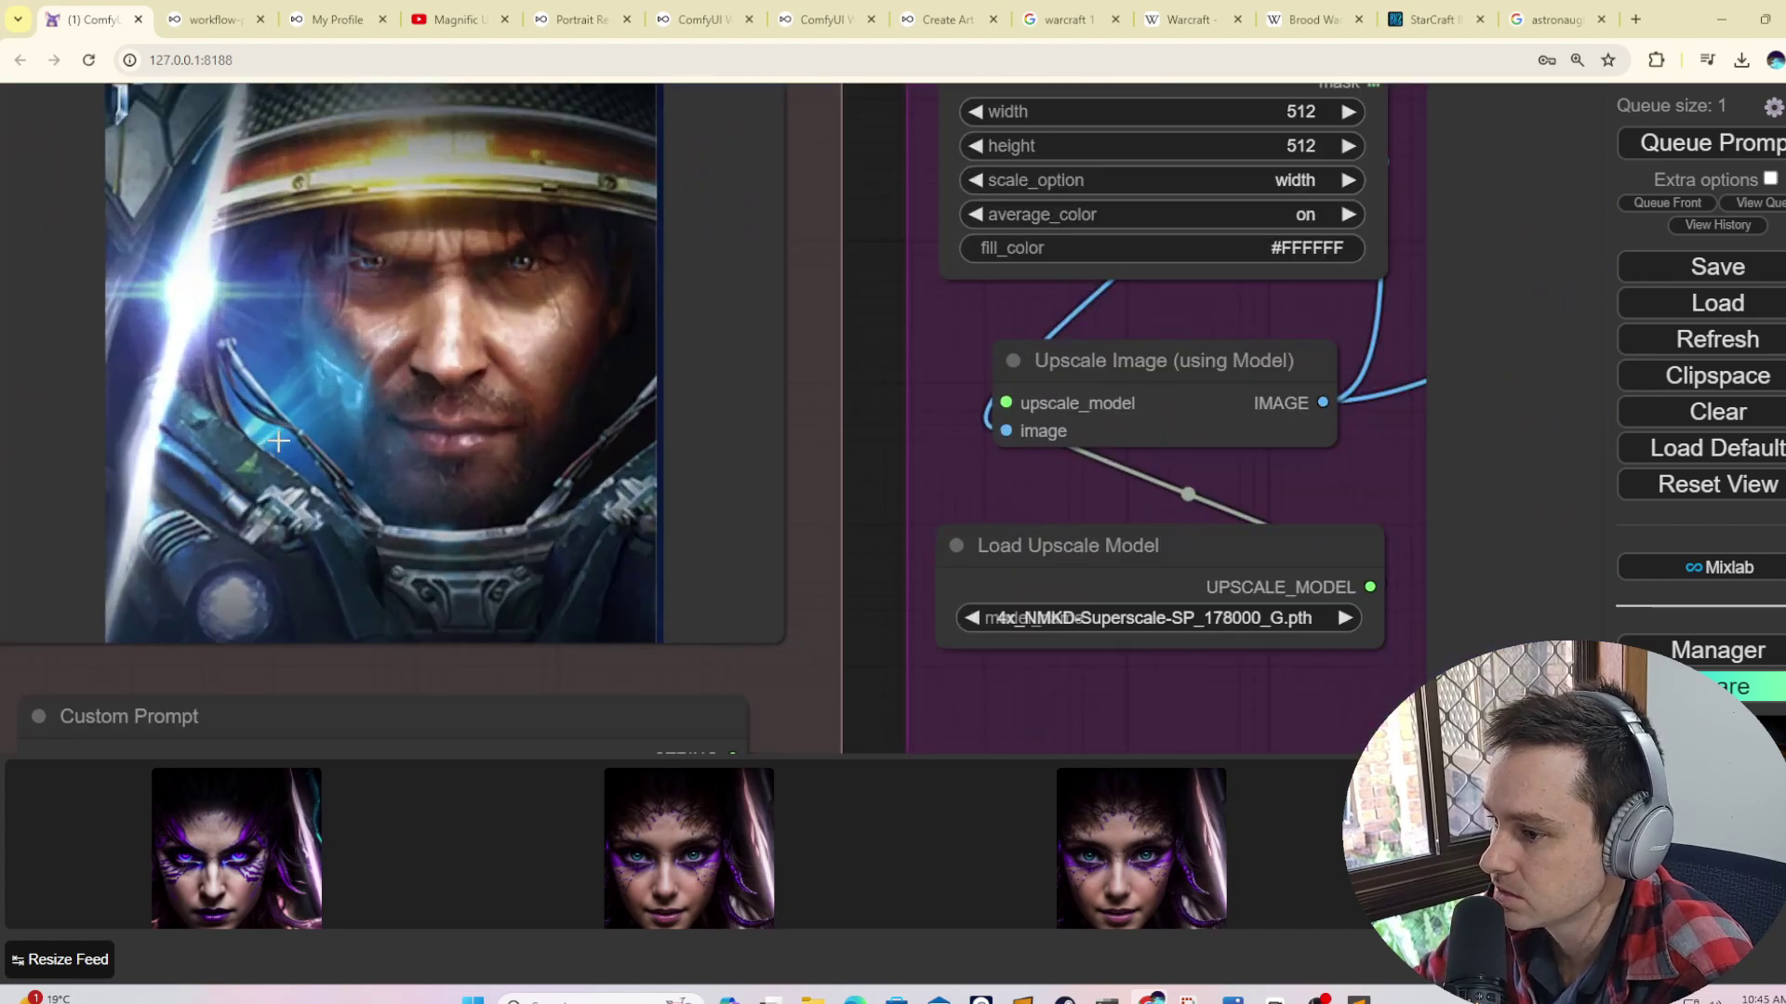
pyautogui.scroll(-4, 416, 554)
pyautogui.moveTo(1247, 261); pyautogui.dragTo(61, 240)
pyautogui.moveTo(1196, 245); pyautogui.dragTo(692, 194)
pyautogui.moveTo(1006, 301); pyautogui.dragTo(266, 259)
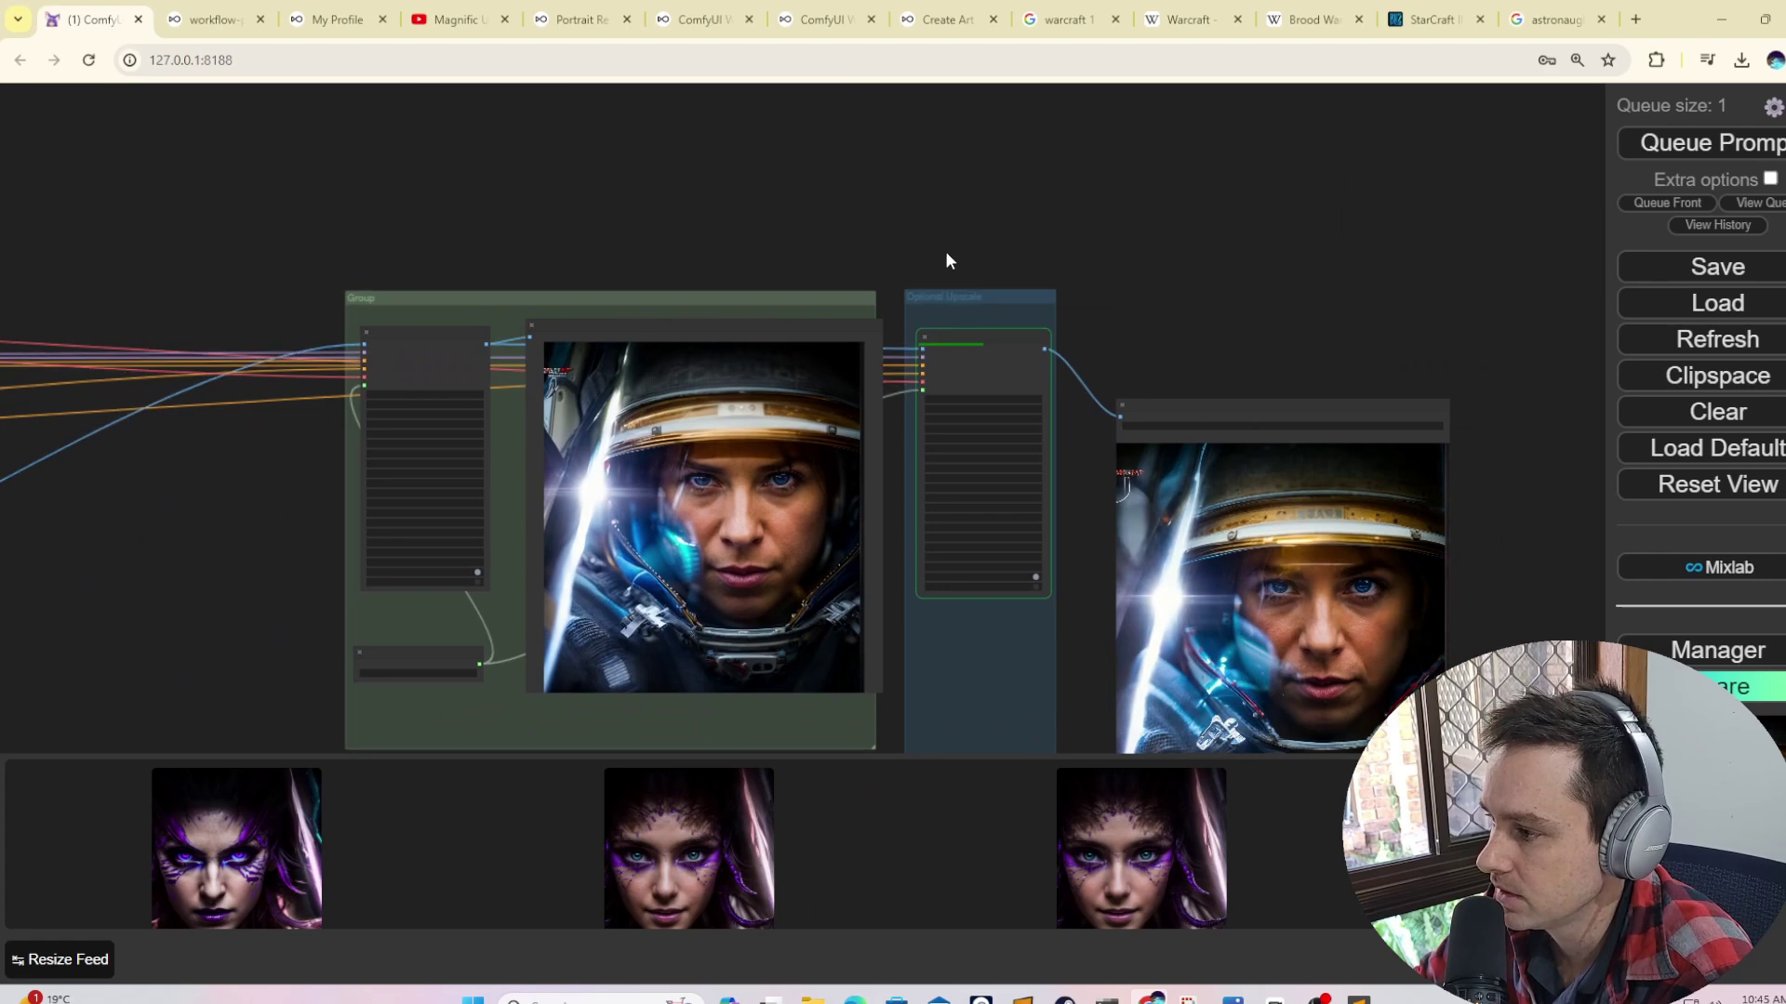
# - Examine the Ultimate SD Upscale settings in the Optional Upscale group and the image in the Save Image node
pyautogui.scroll(5, 945, 251)
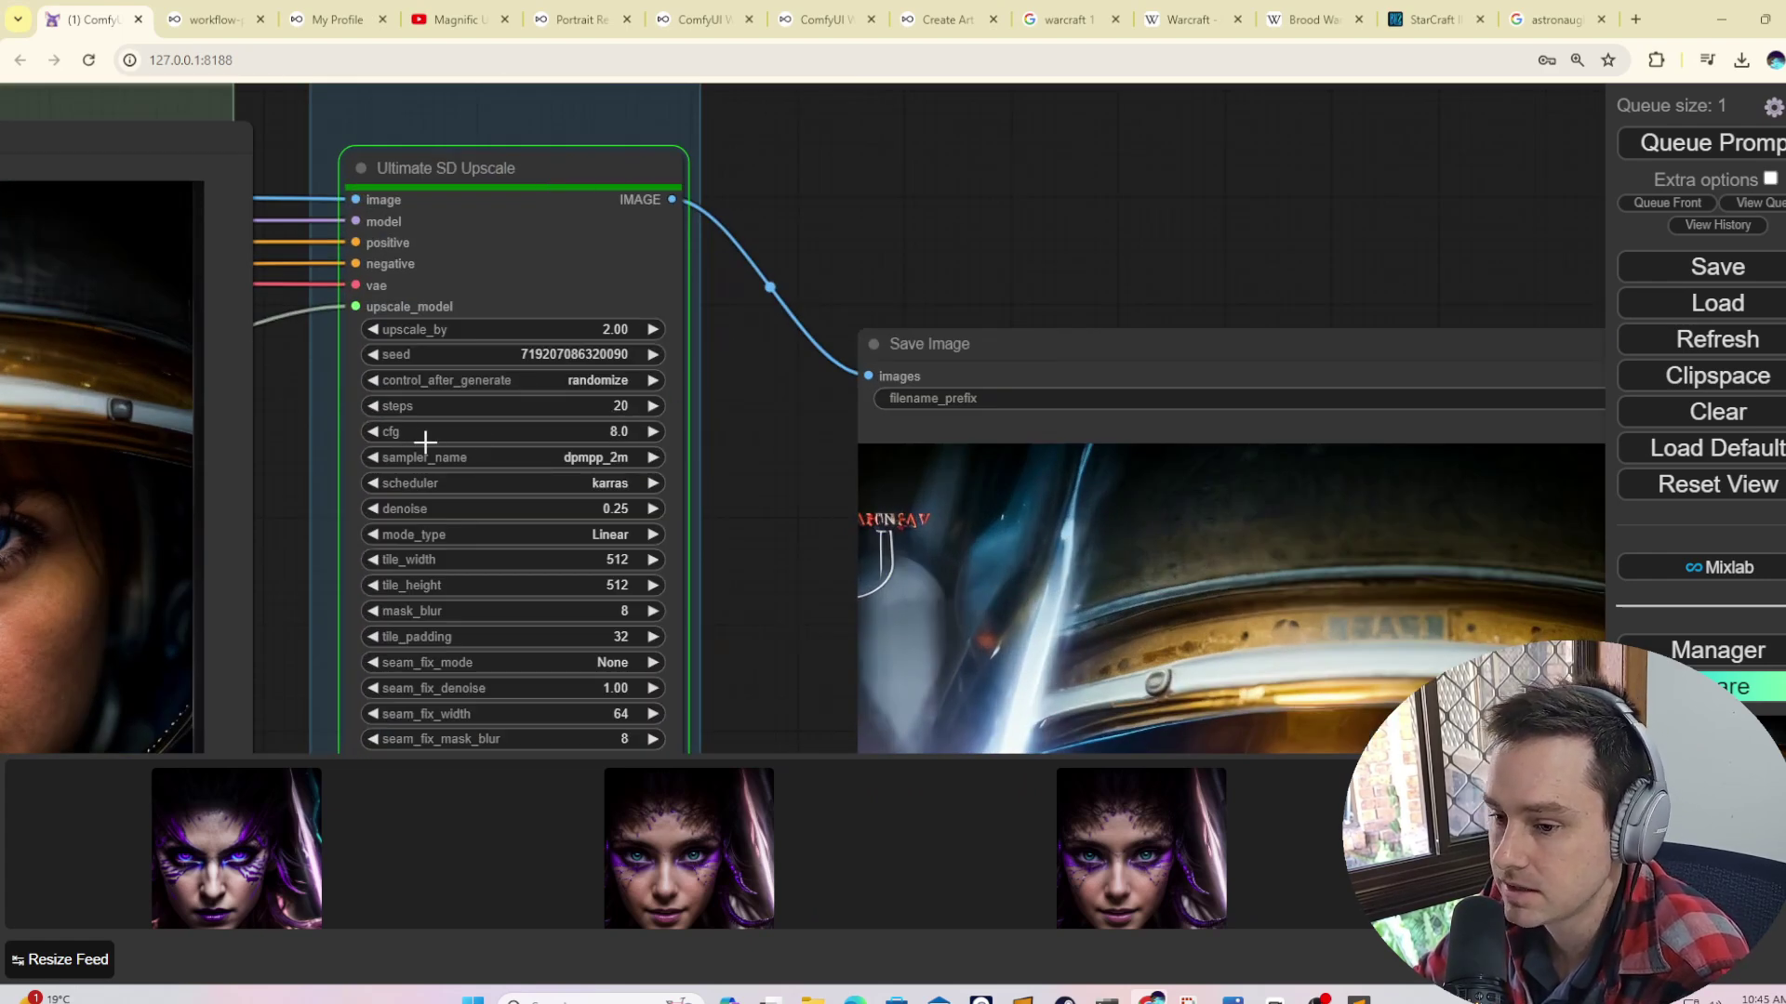
pyautogui.scroll(-5, 929, 279)
pyautogui.moveTo(1223, 266); pyautogui.dragTo(797, 176)
pyautogui.scroll(-3, 686, 483)
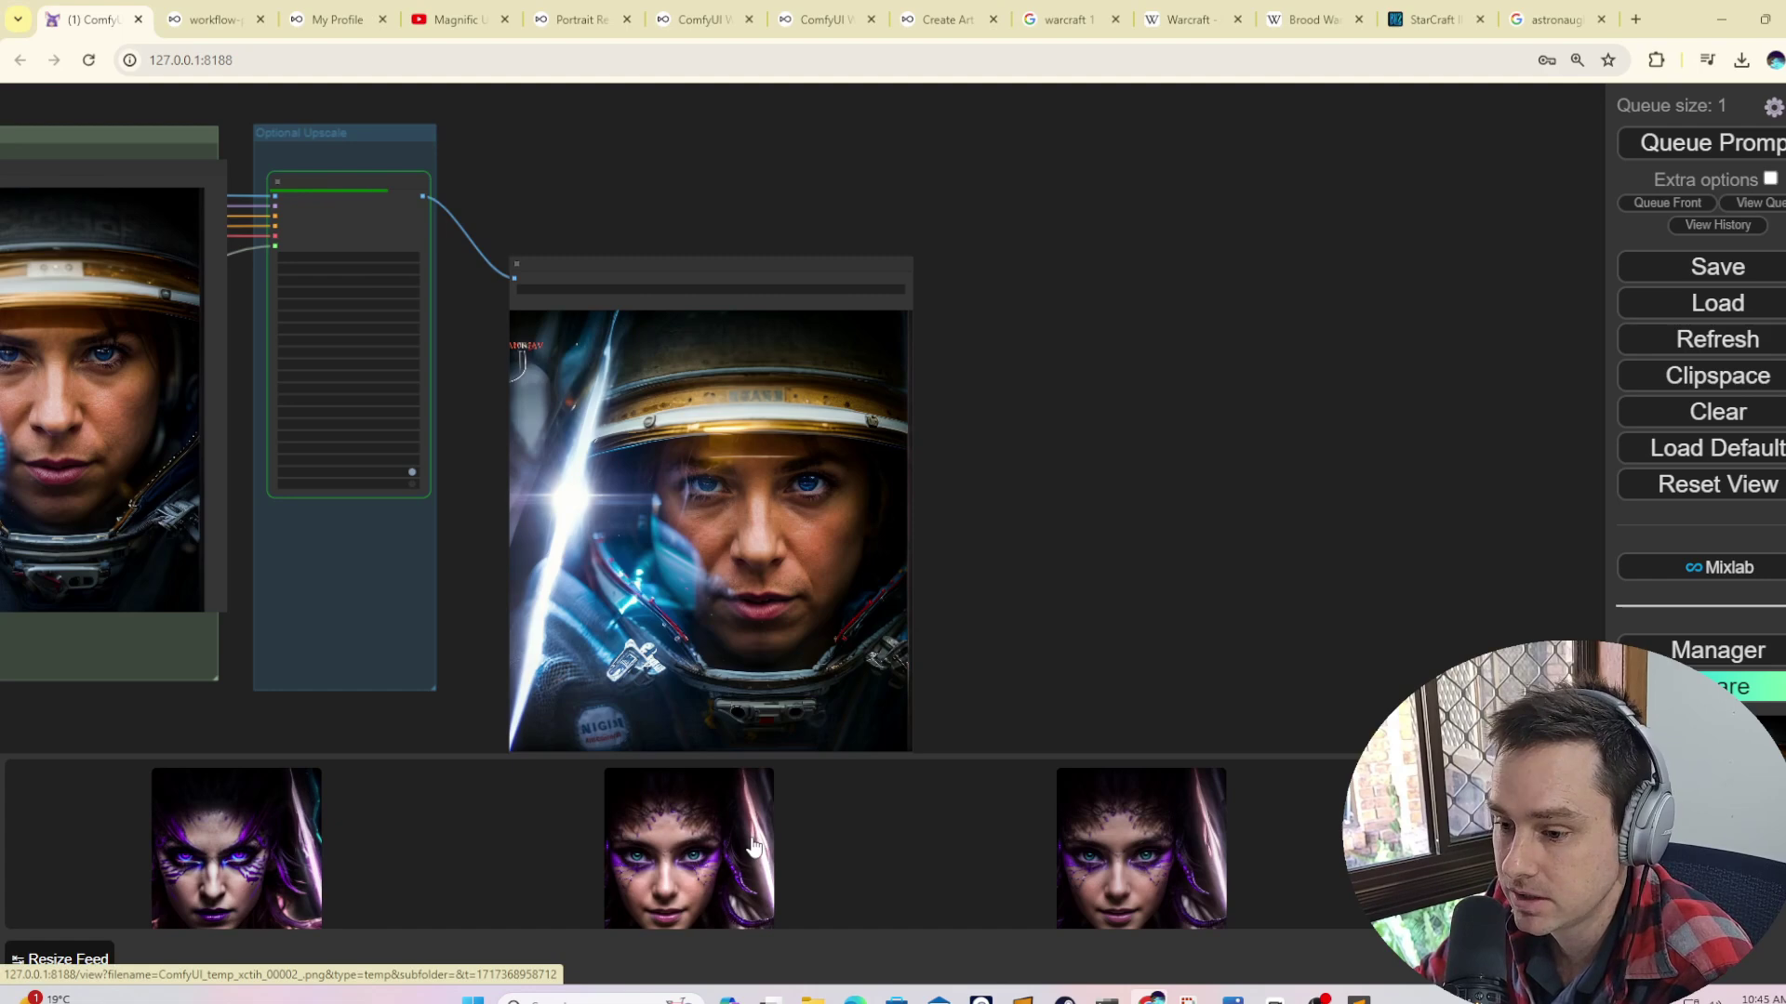
# - Switch to the image viewer and inspect the lips, eyes, hair and headpiece of ComfyUI_01064_.png in close-up
pyautogui.moveTo(812, 1000)
pyautogui.click(787, 932)
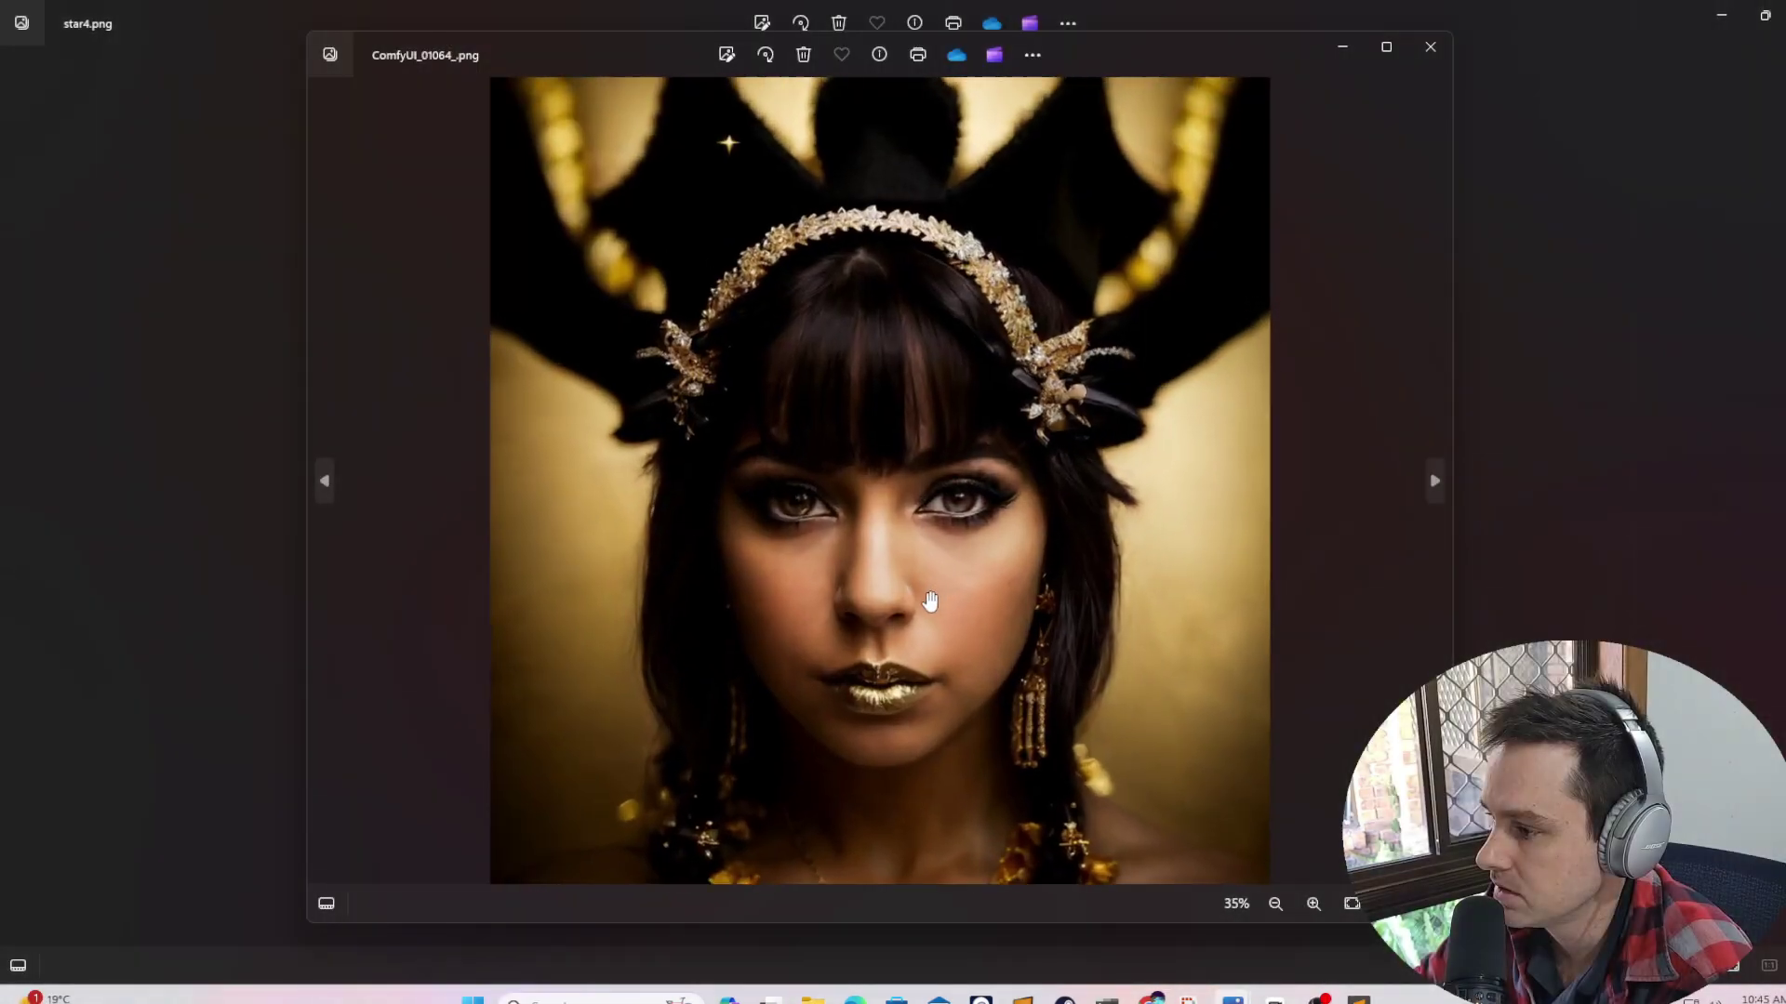
pyautogui.scroll(2, 938, 602)
pyautogui.scroll(6, 943, 600)
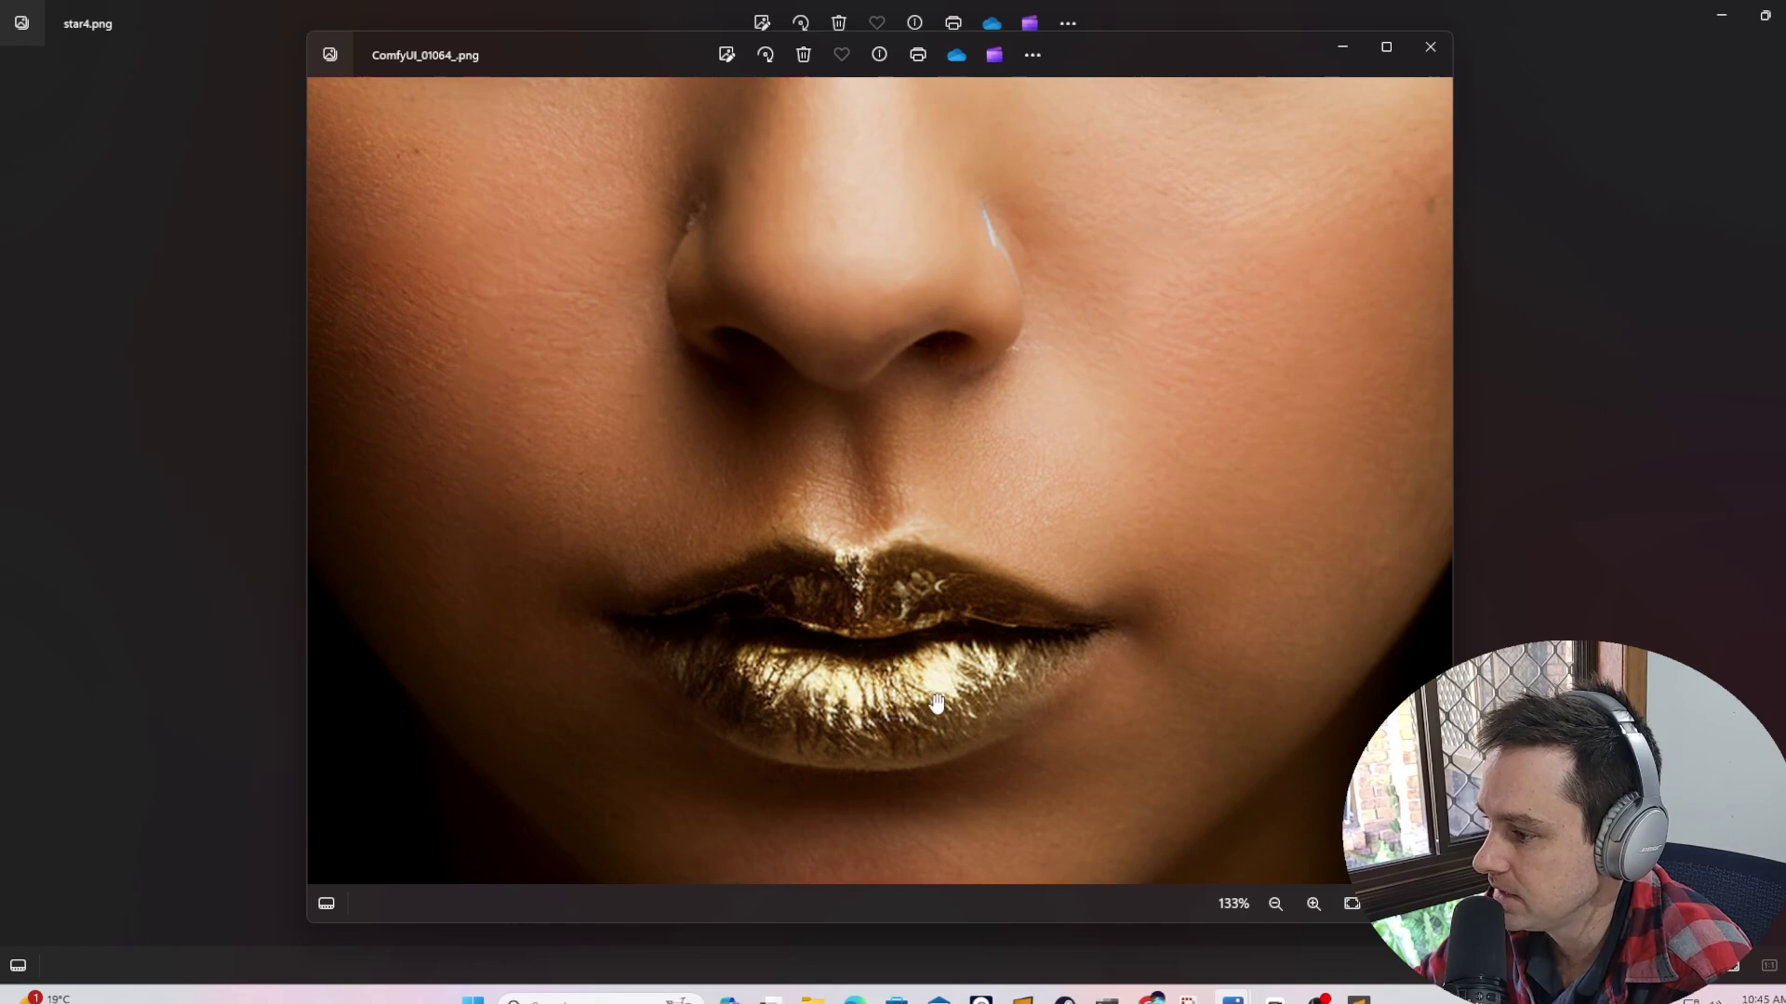
pyautogui.scroll(-2, 920, 517)
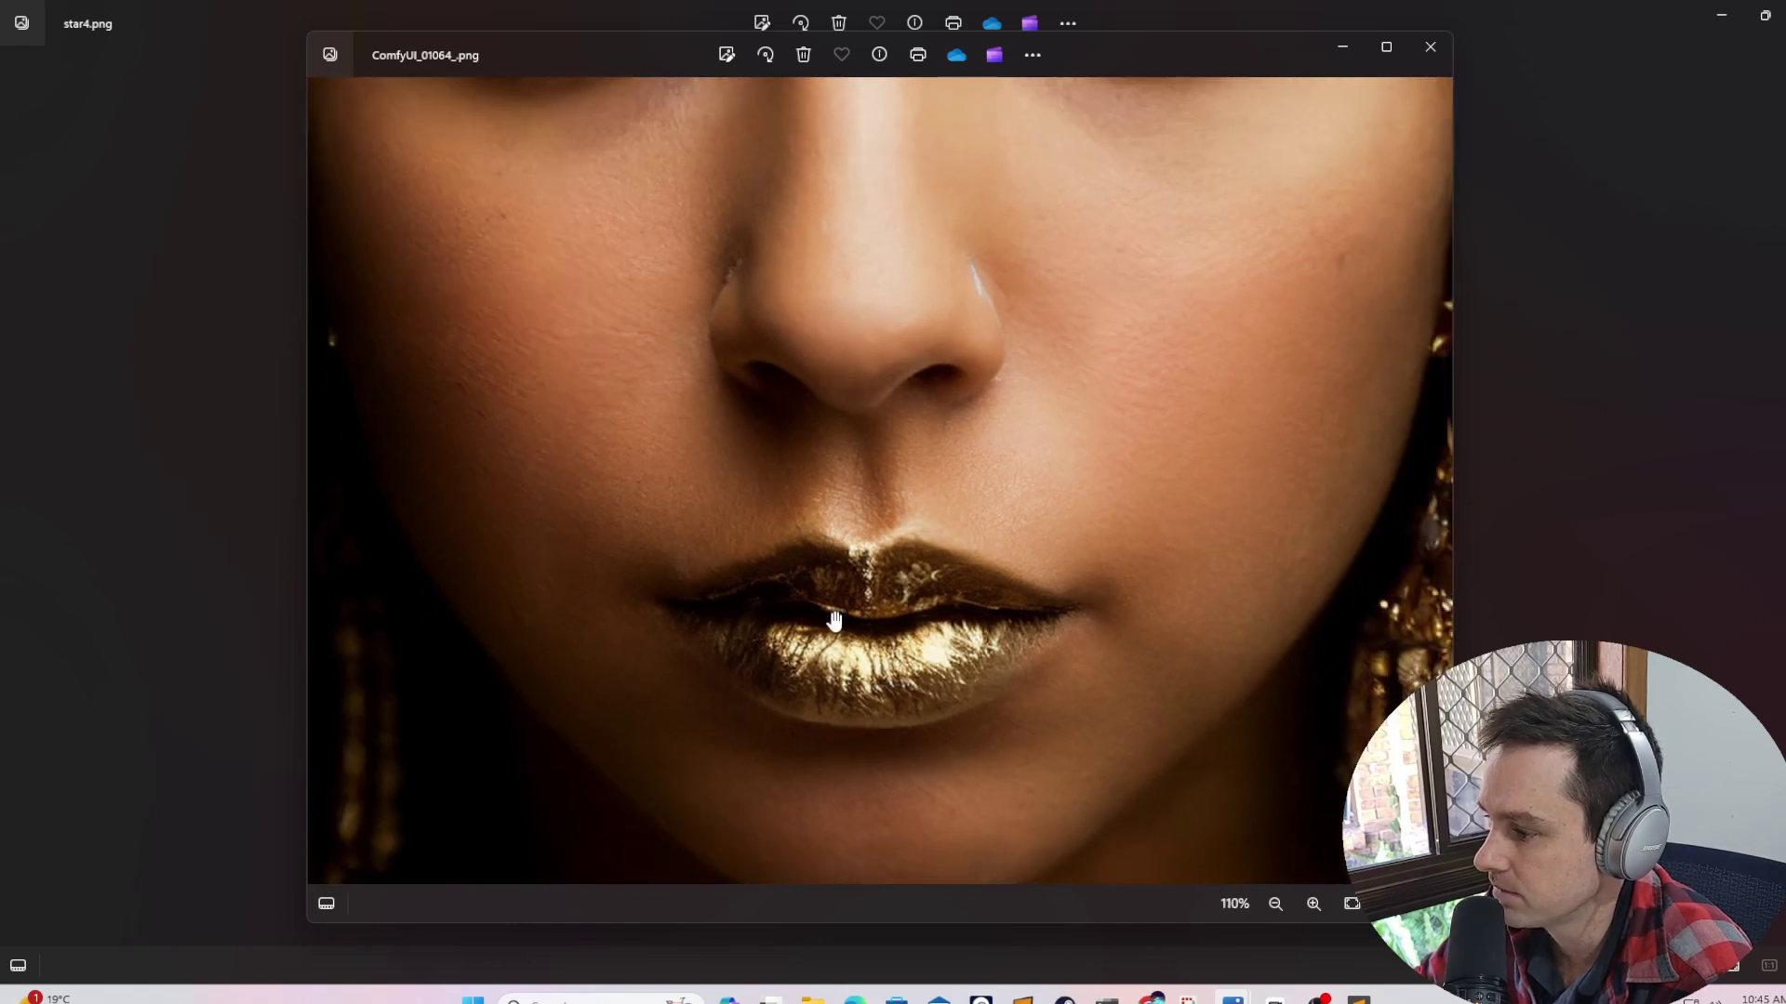
pyautogui.scroll(-3, 930, 651)
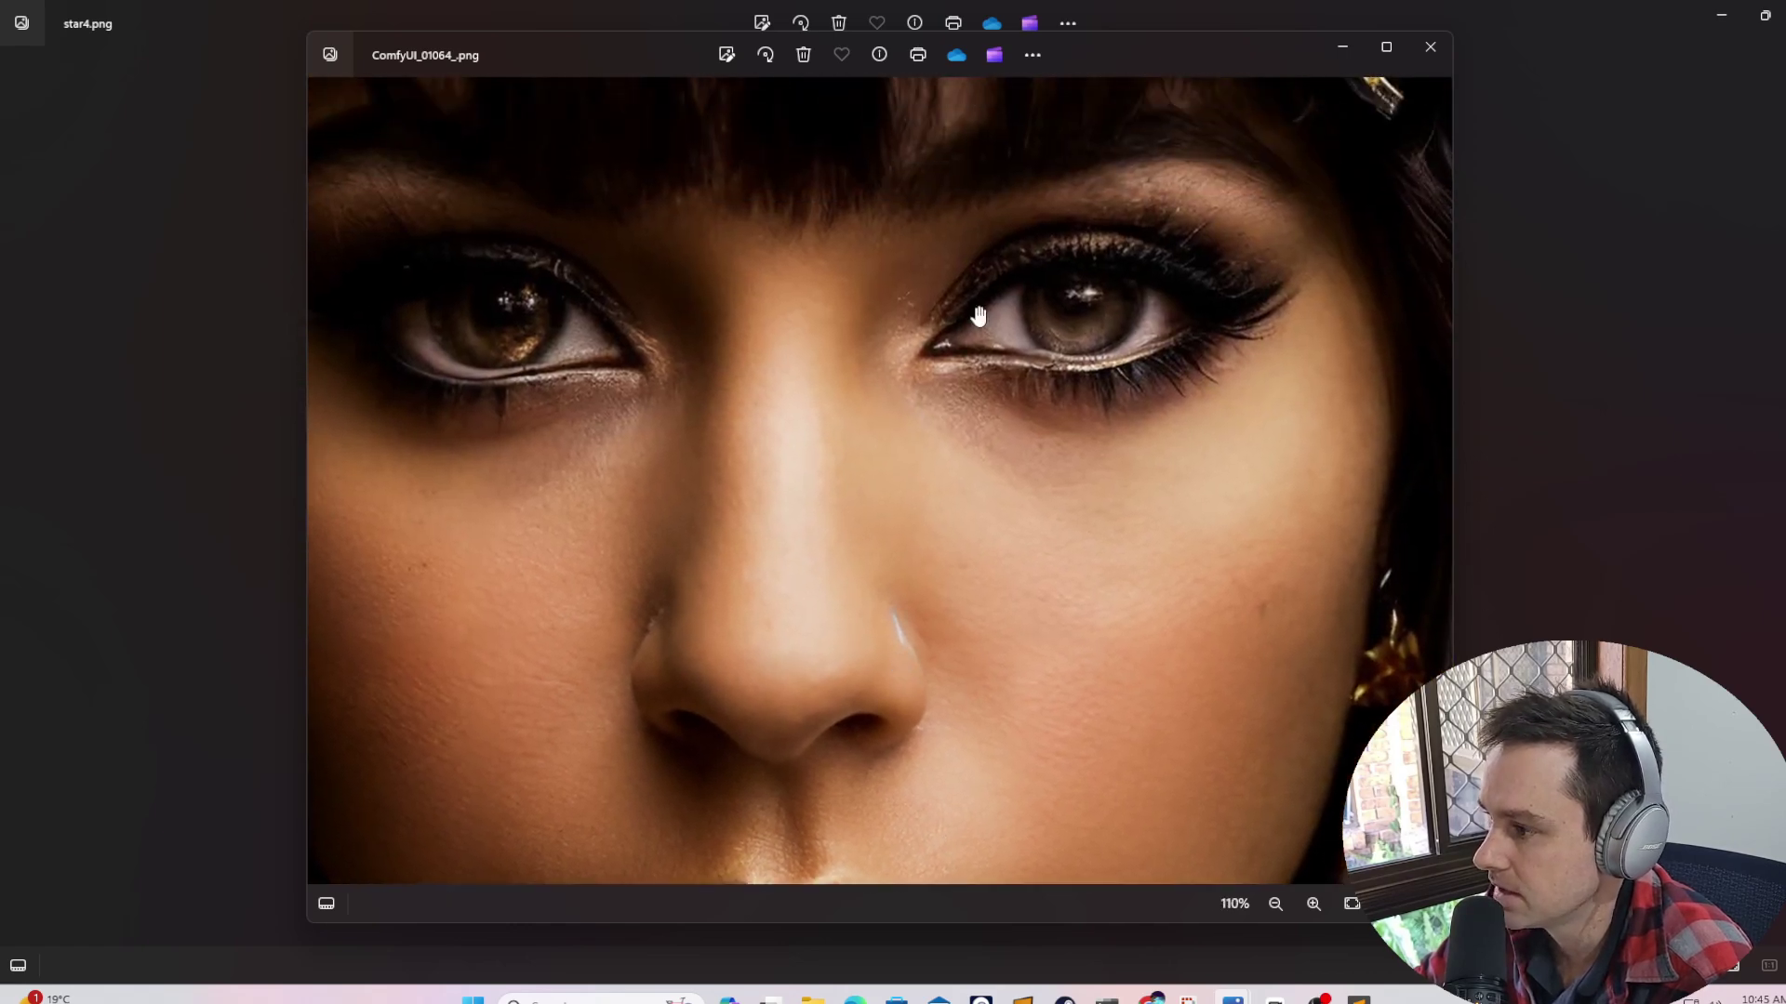
pyautogui.scroll(-4, 705, 436)
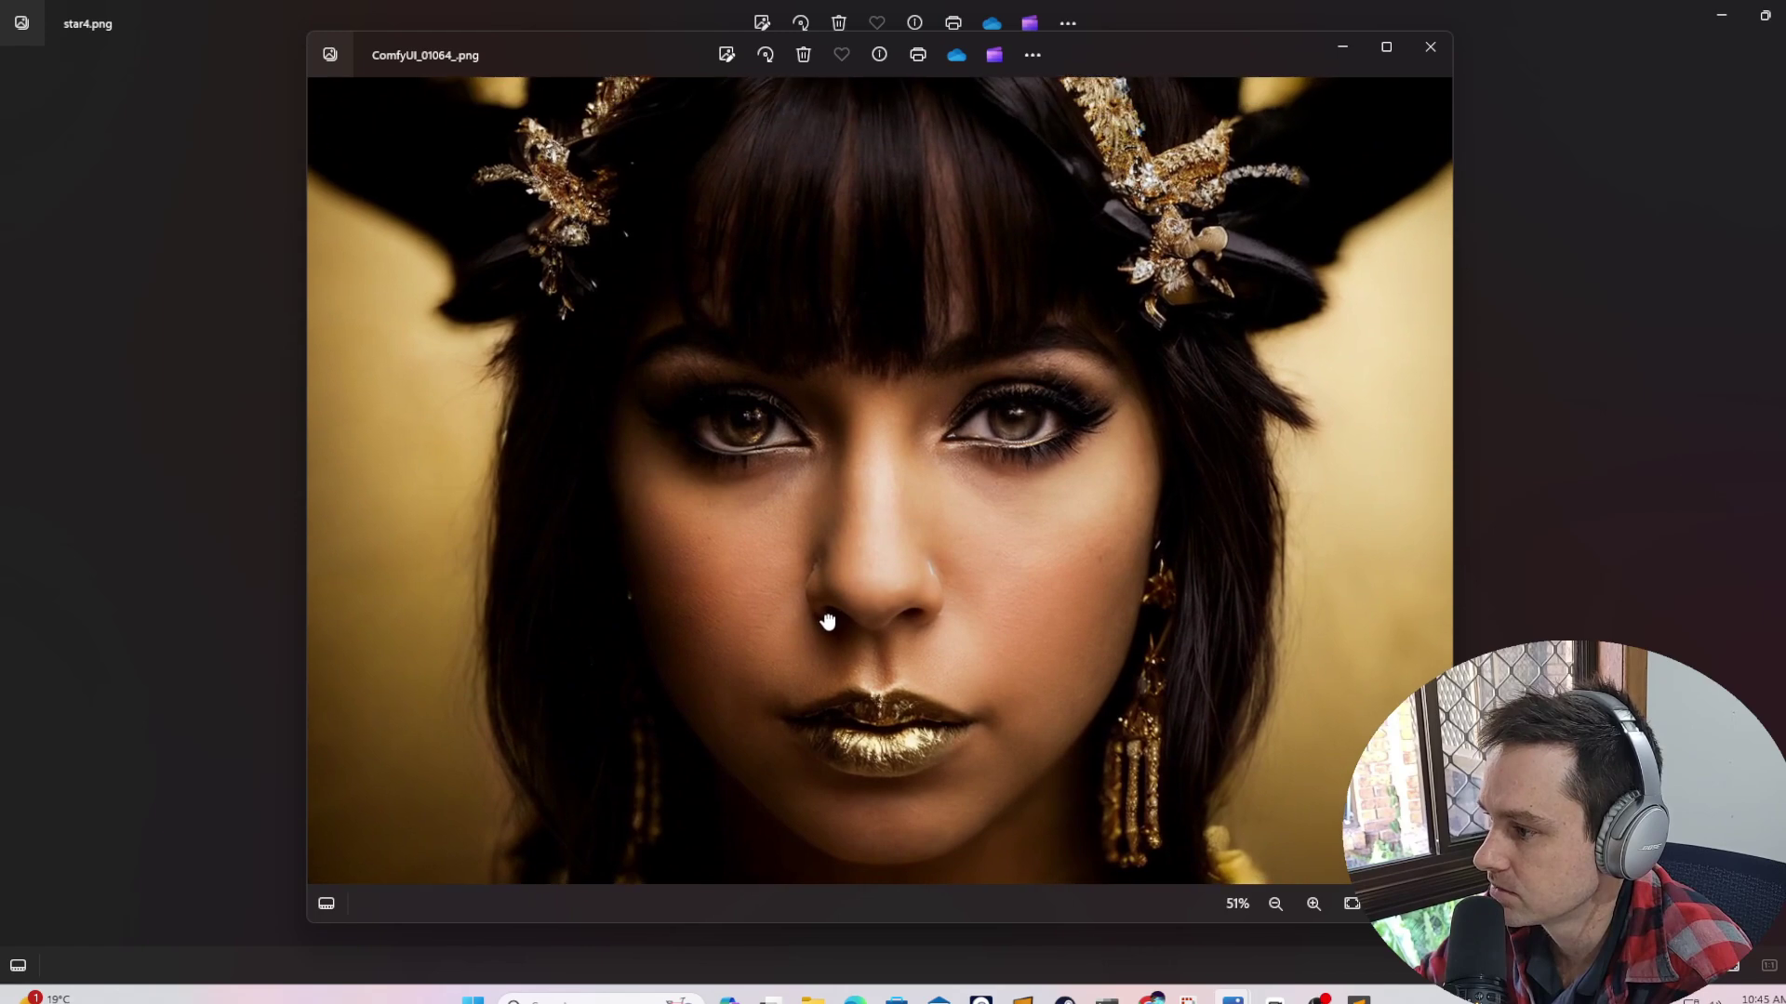
pyautogui.scroll(5, 827, 614)
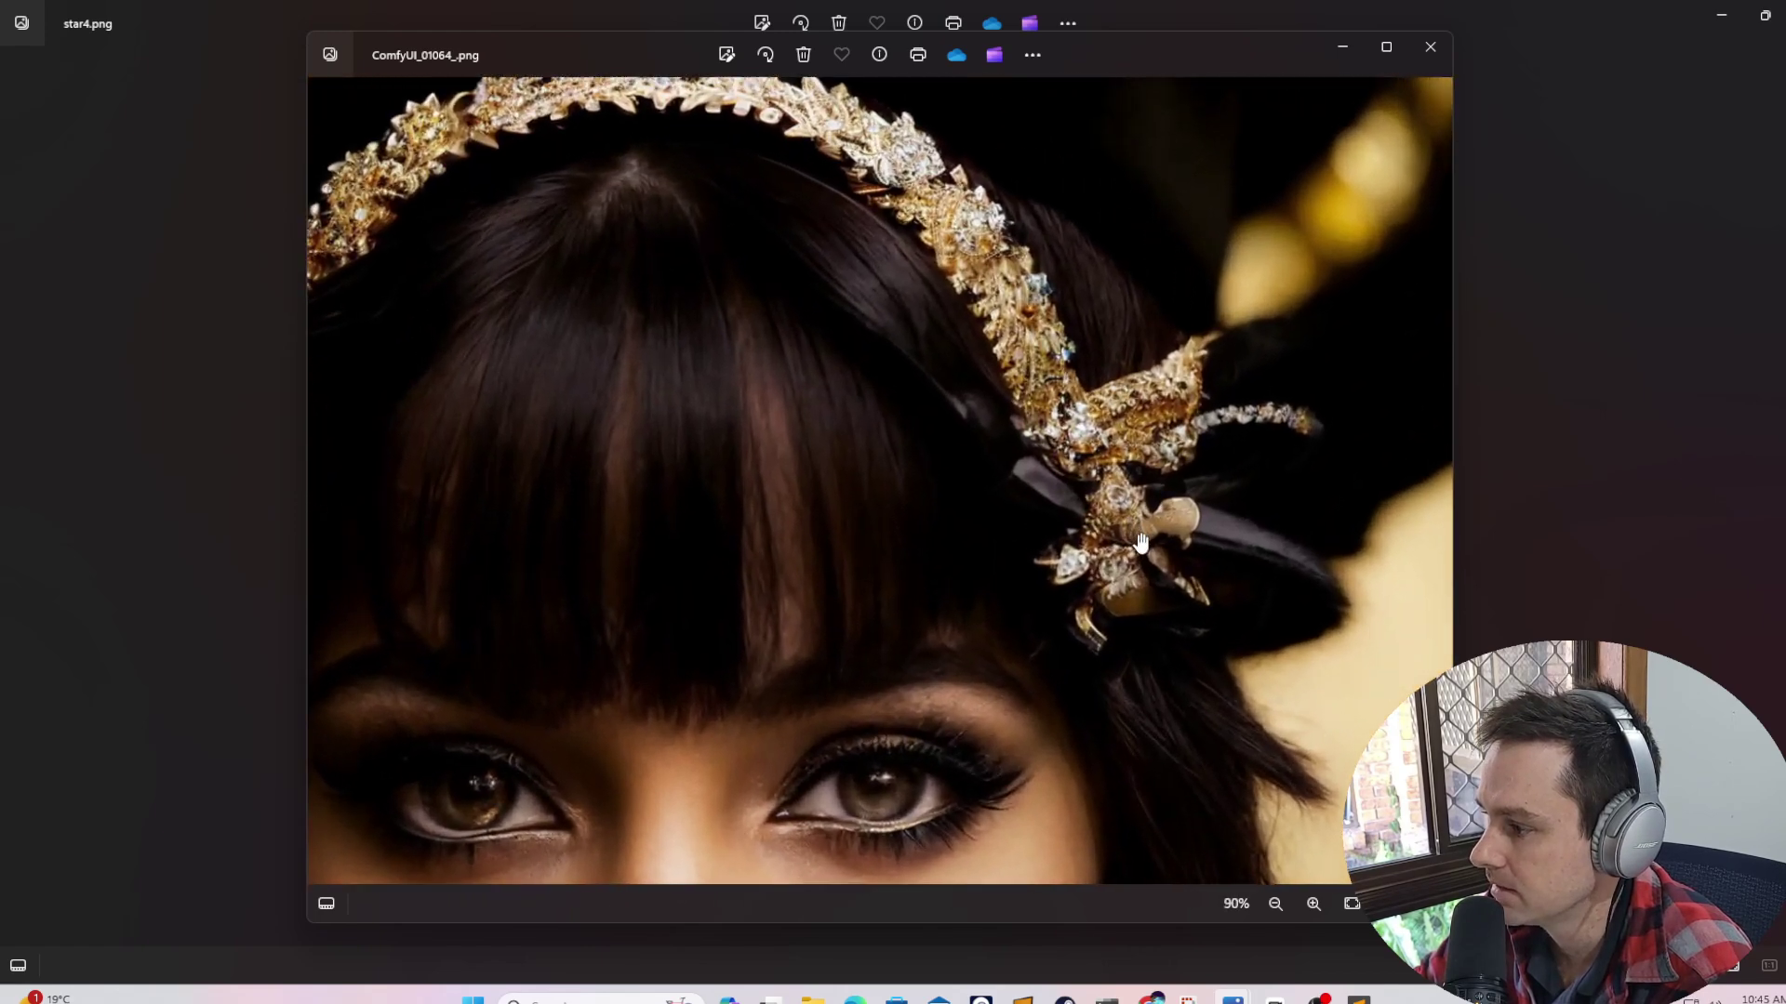
pyautogui.scroll(-5, 856, 466)
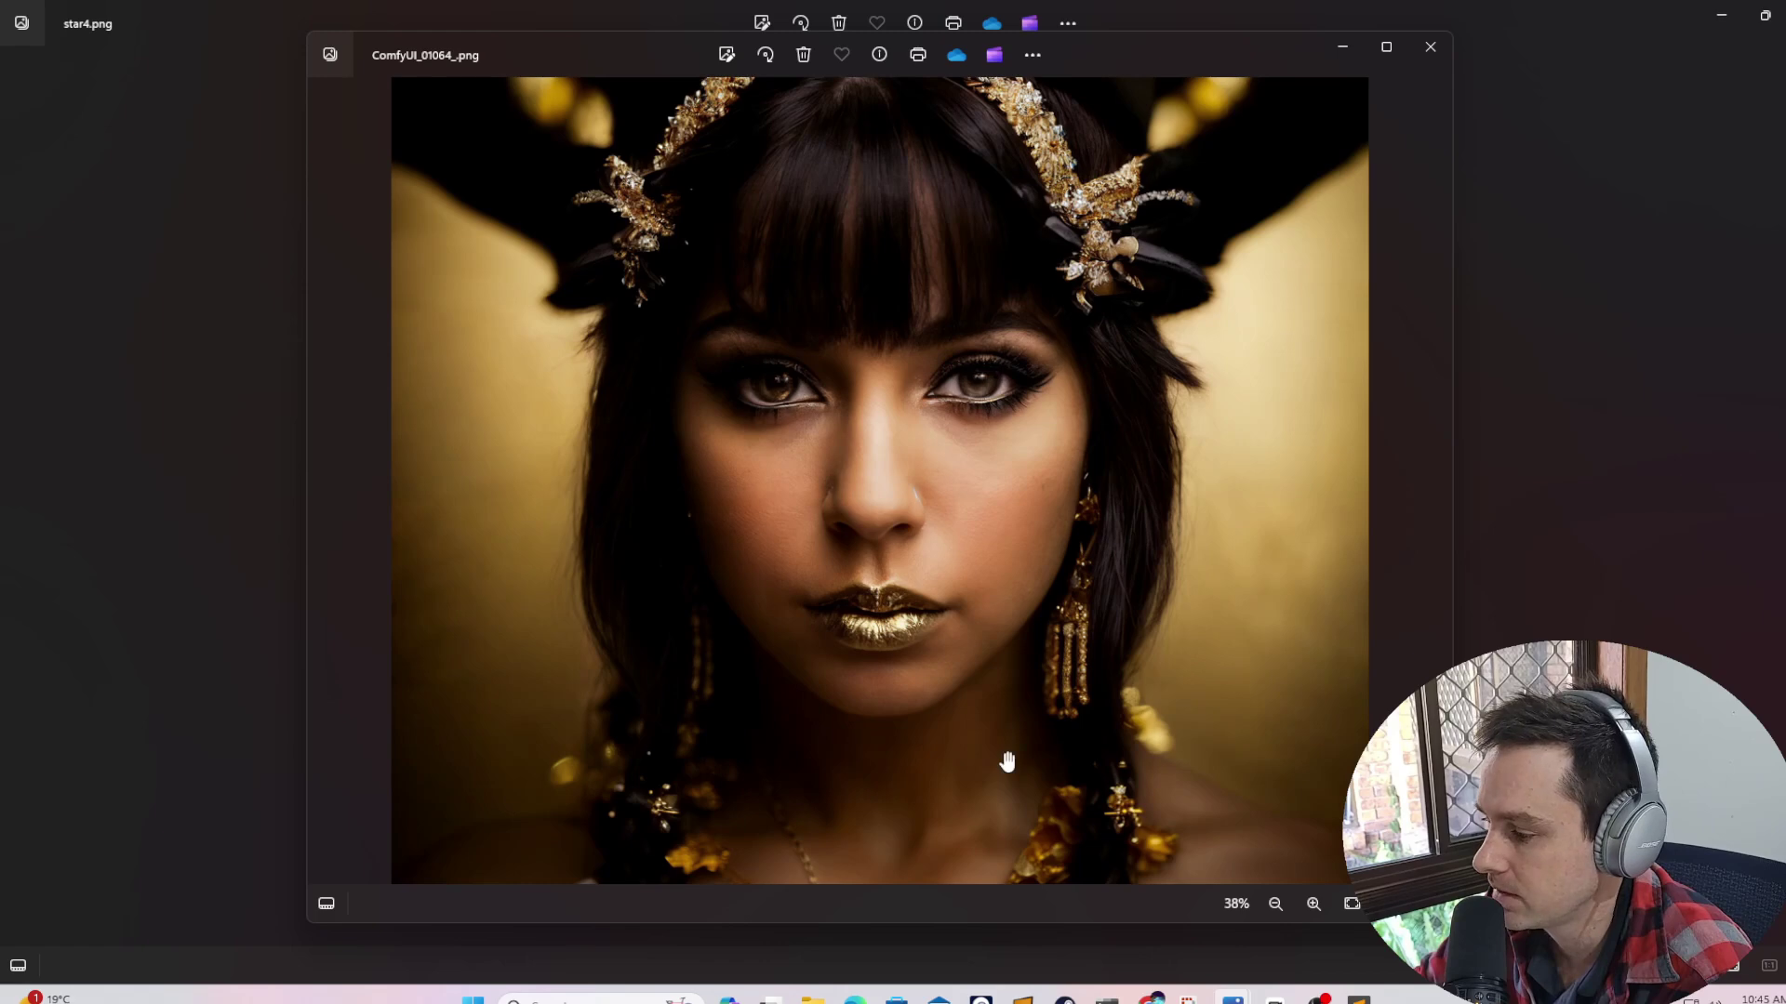
# - Minimise the star4.png and ComfyUI_01064_.png viewers and move the ComfyUI_01074_.png viewer closer to the original orc image
pyautogui.click(1719, 15)
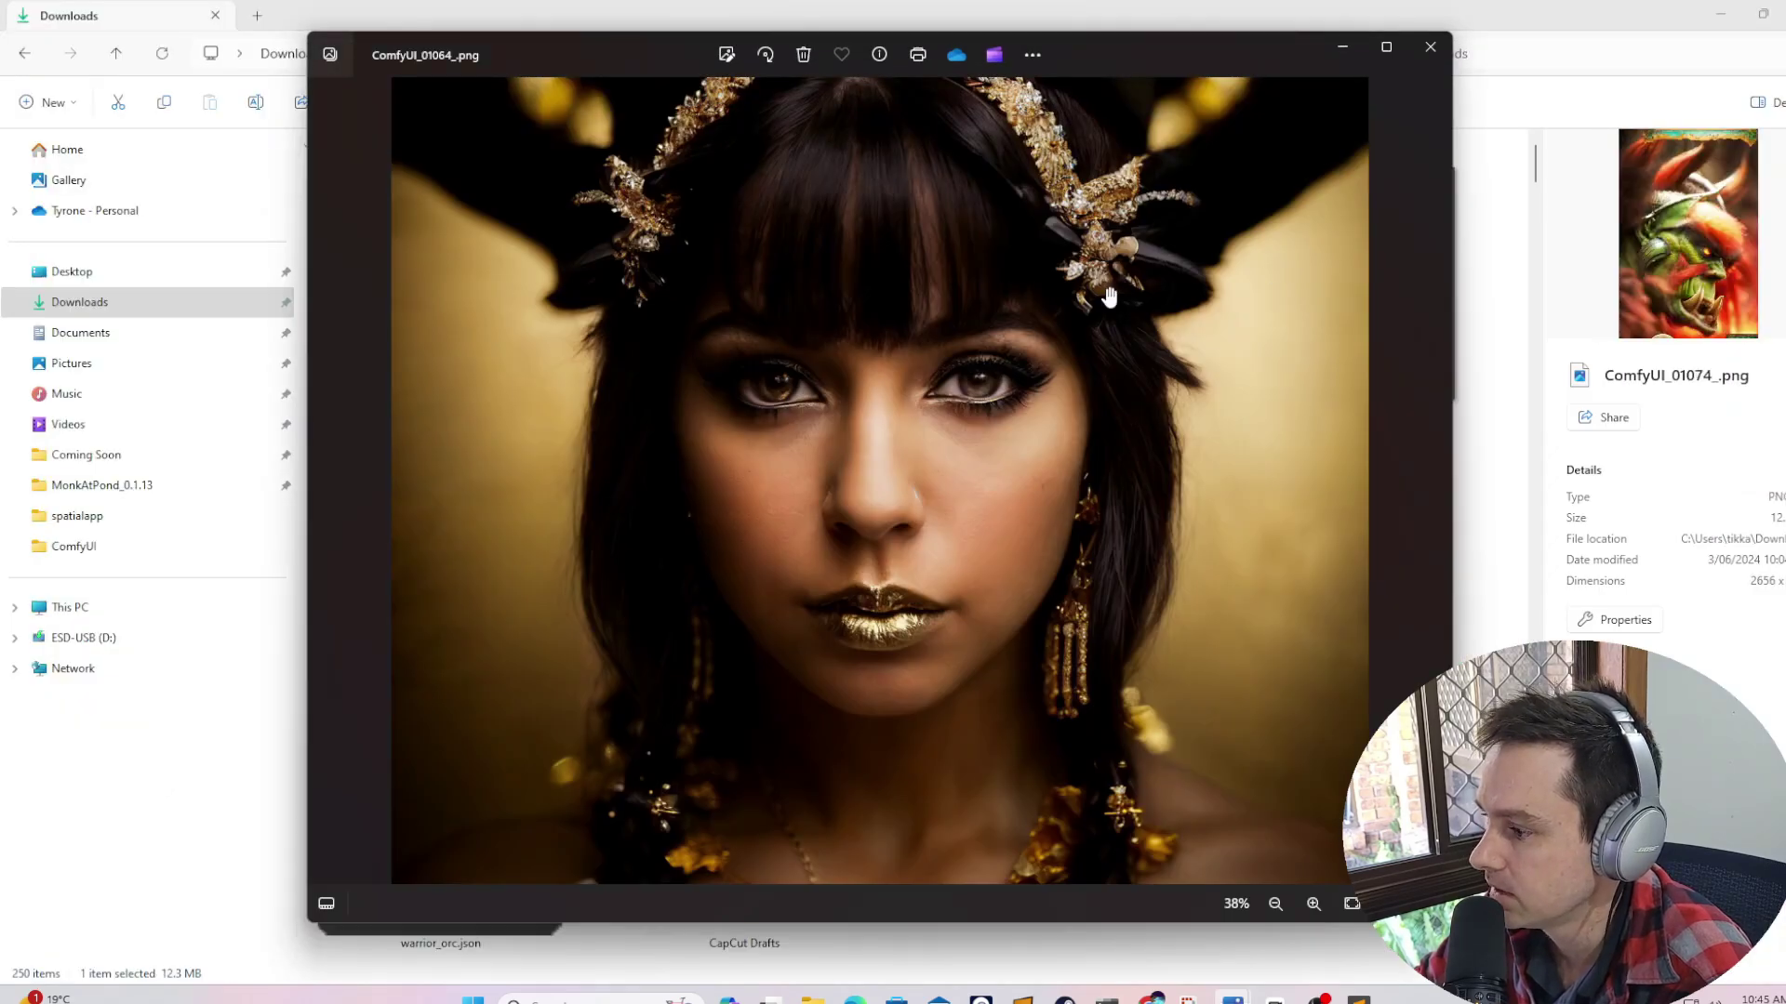
pyautogui.click(1342, 47)
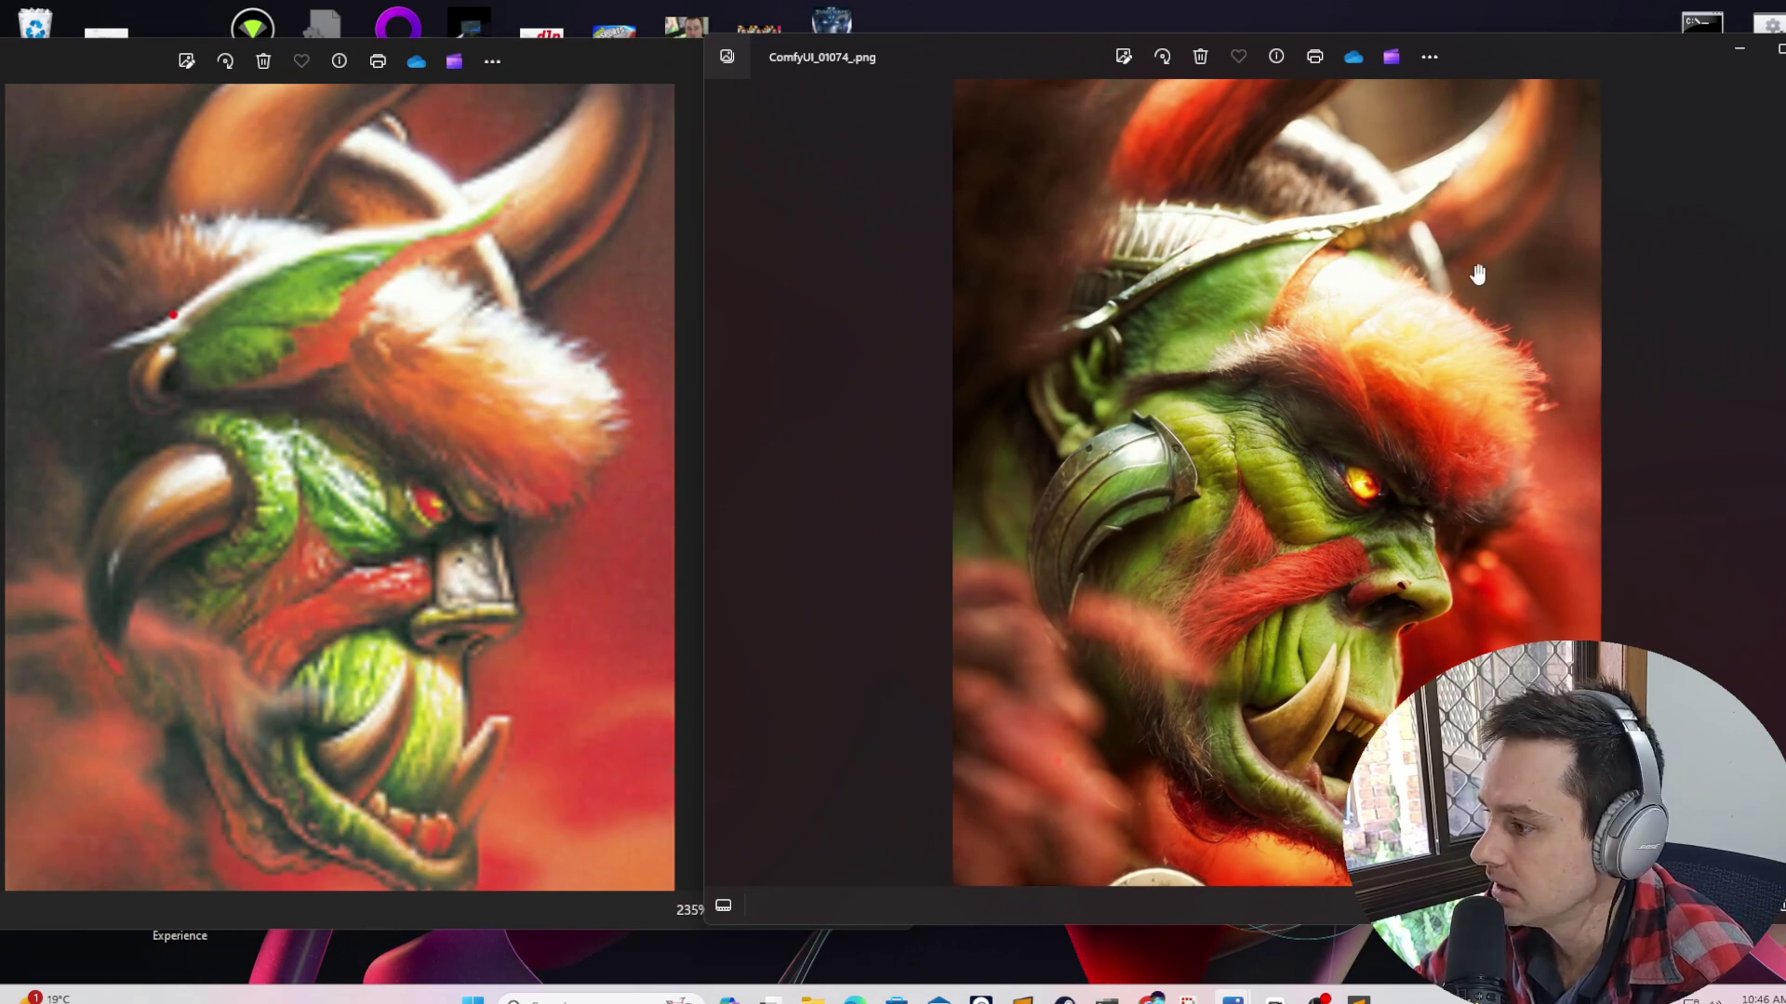
pyautogui.moveTo(1653, 59); pyautogui.dragTo(1475, 54)
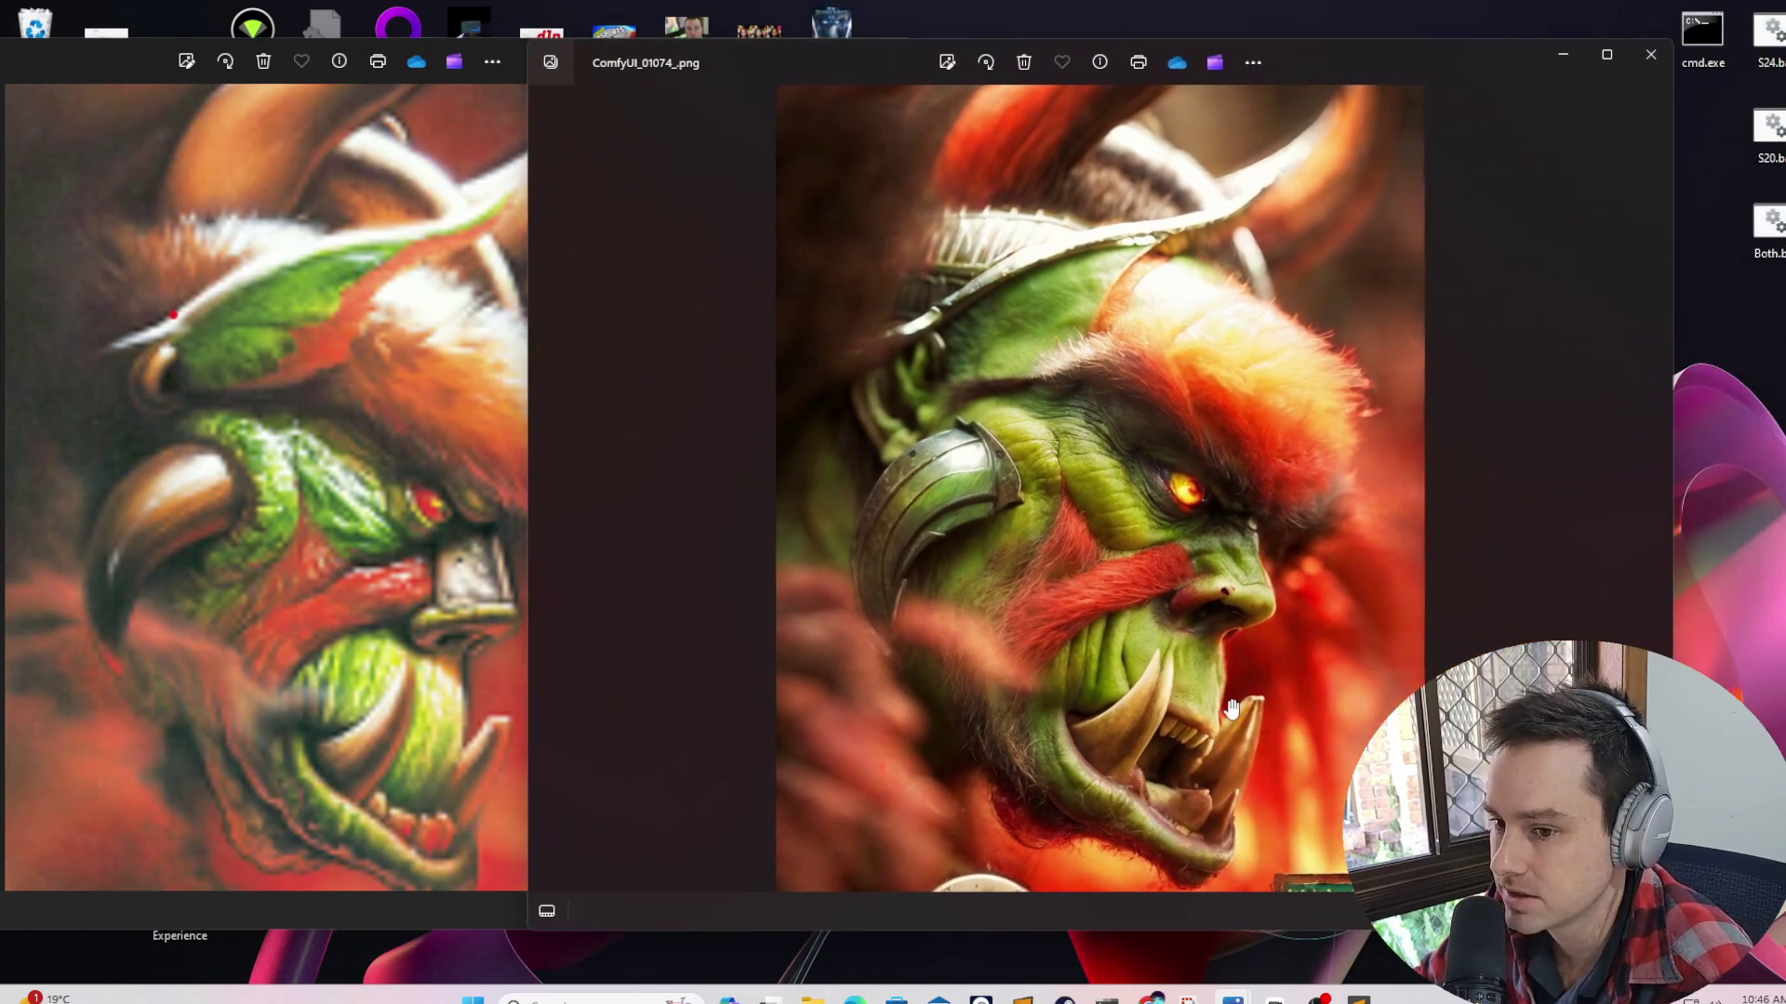
# - Compare close-up facial details of the original orc artwork and the upscaled ComfyUI_01074_.png in the two viewers
pyautogui.scroll(3, 1176, 724)
pyautogui.click(432, 657)
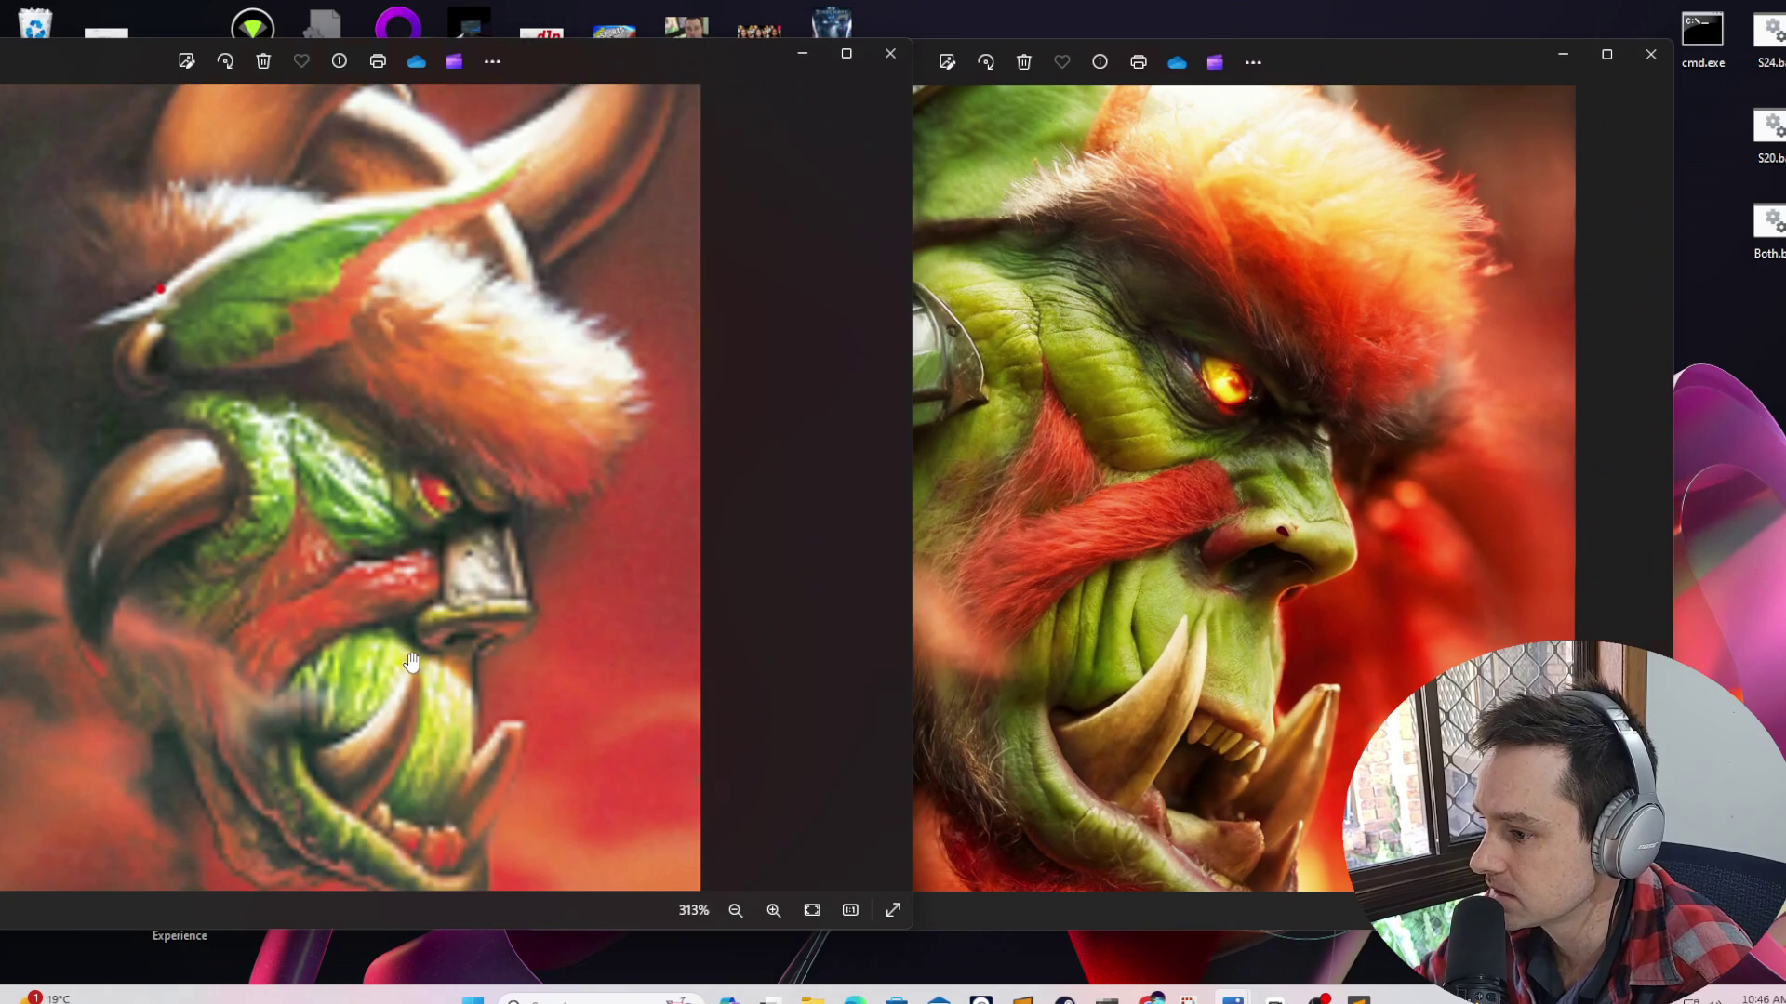
pyautogui.scroll(5, 433, 658)
pyautogui.scroll(1, 433, 658)
pyautogui.scroll(3, 1069, 598)
pyautogui.moveTo(1079, 595); pyautogui.dragTo(1132, 643)
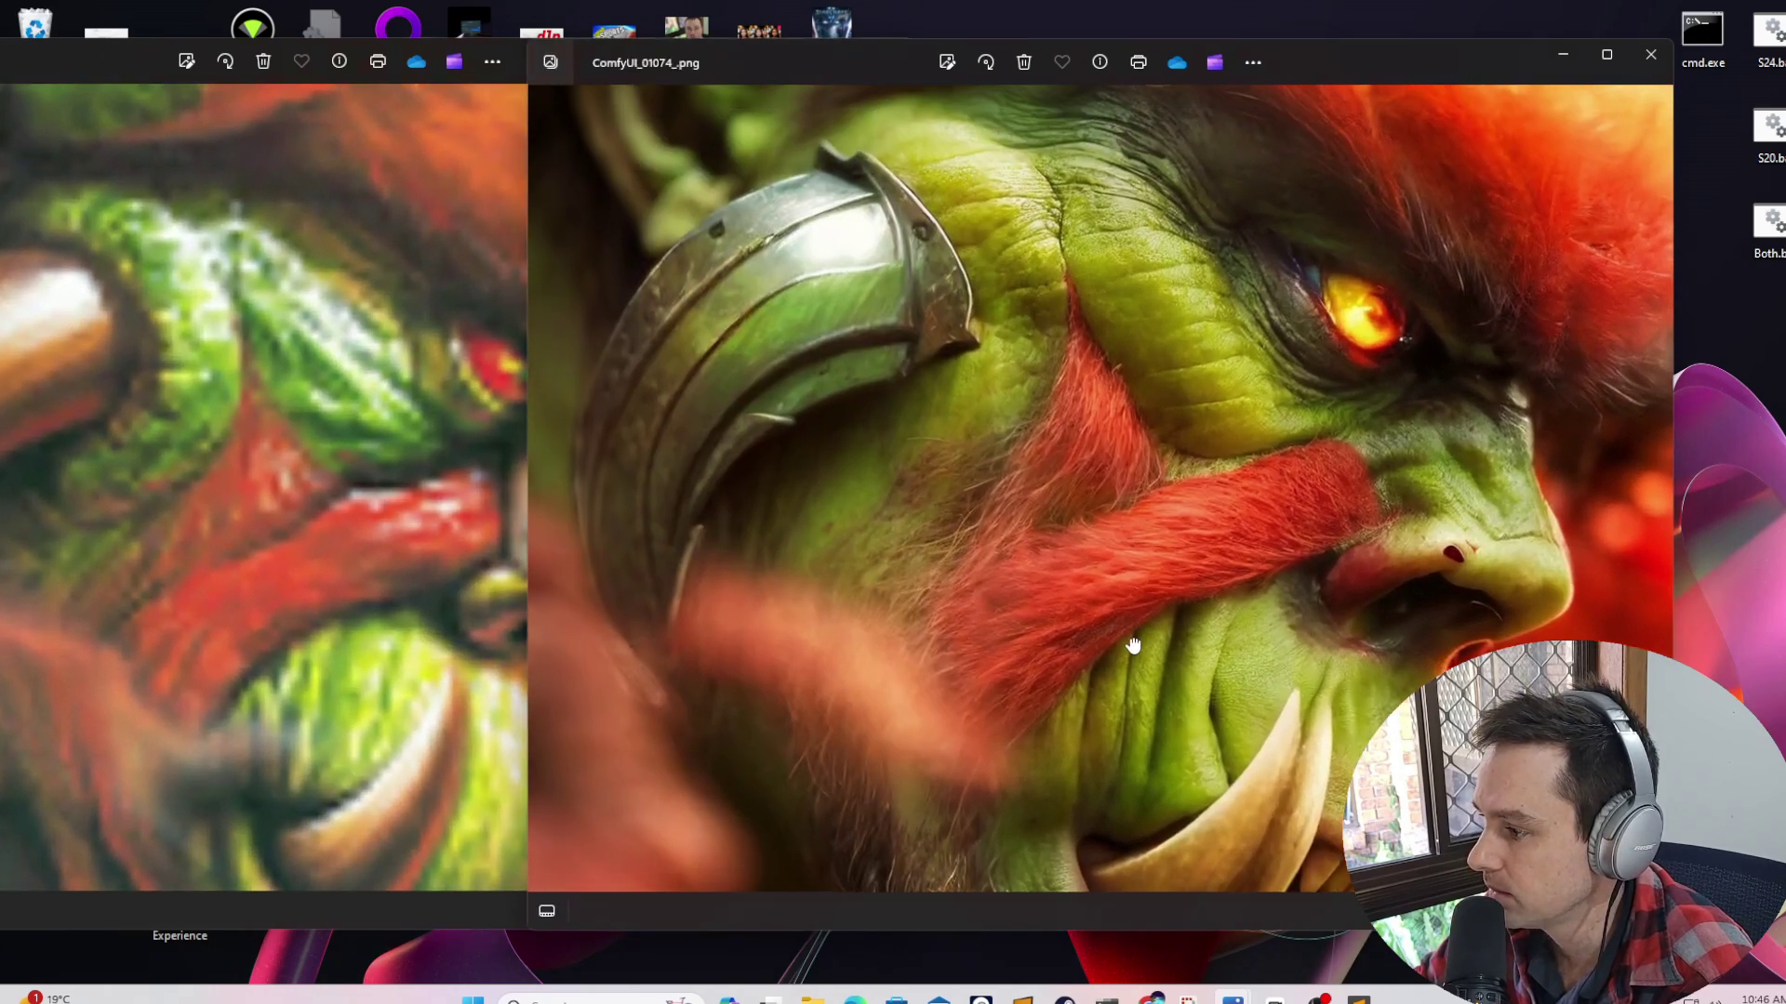
pyautogui.moveTo(425, 656); pyautogui.dragTo(422, 615)
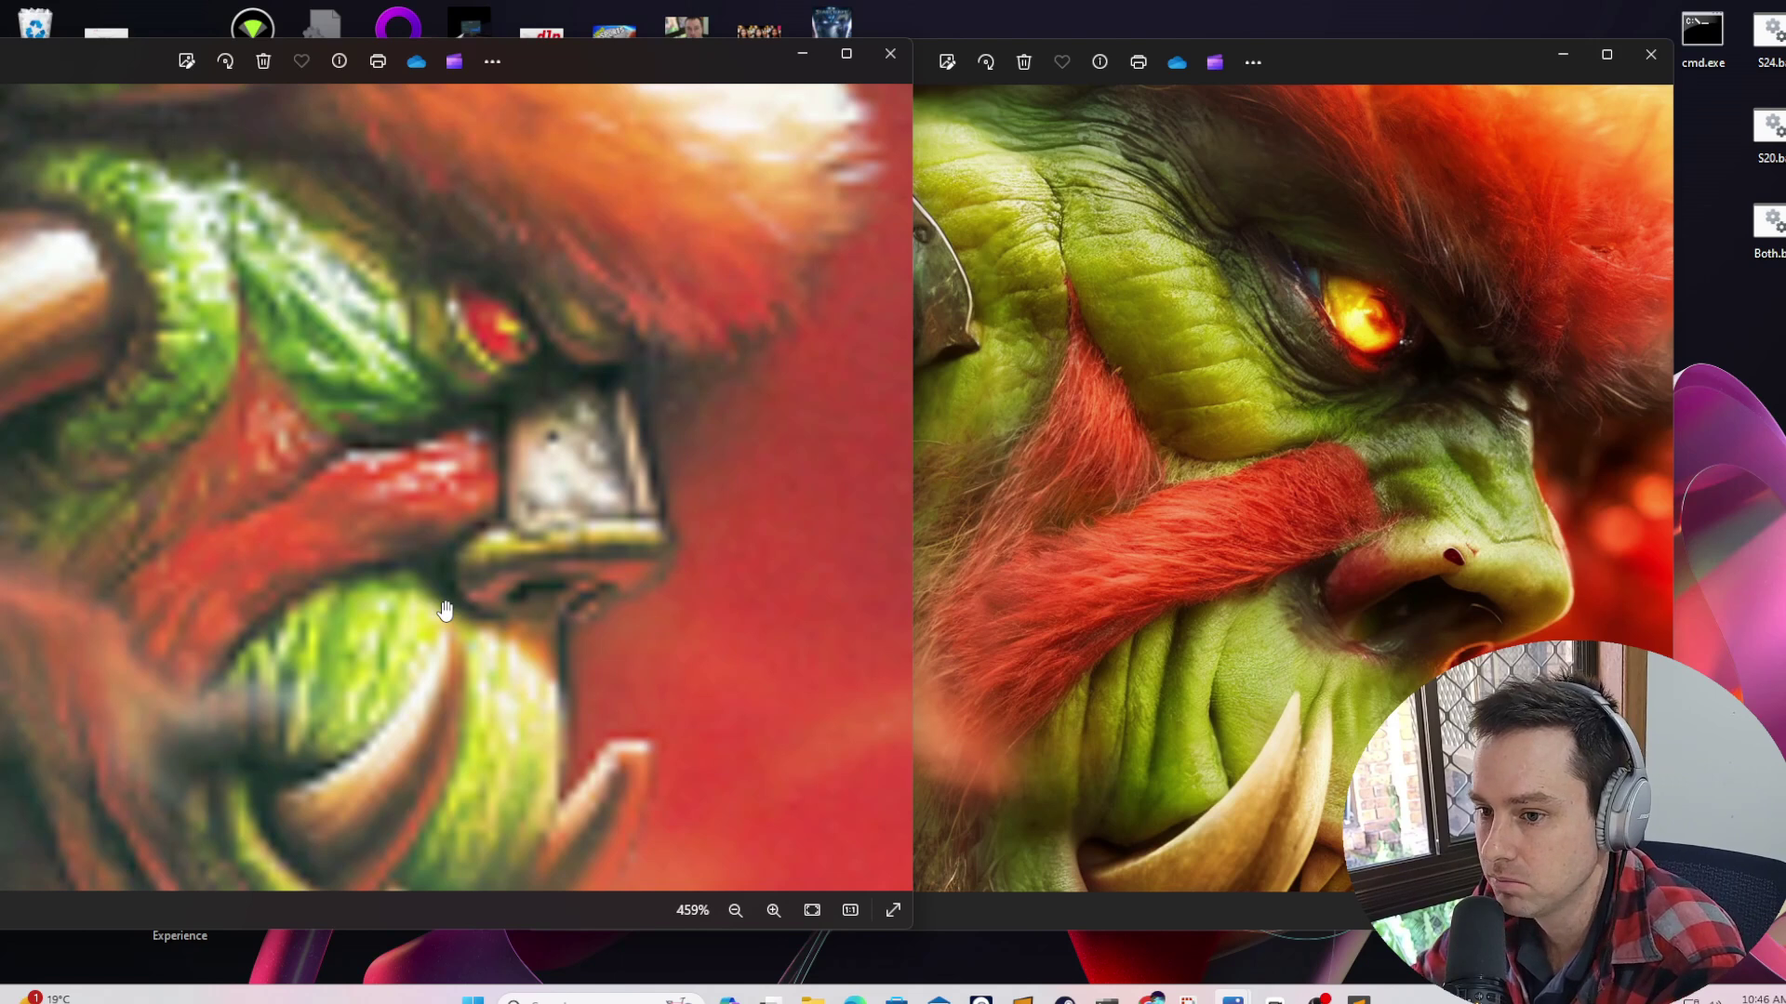